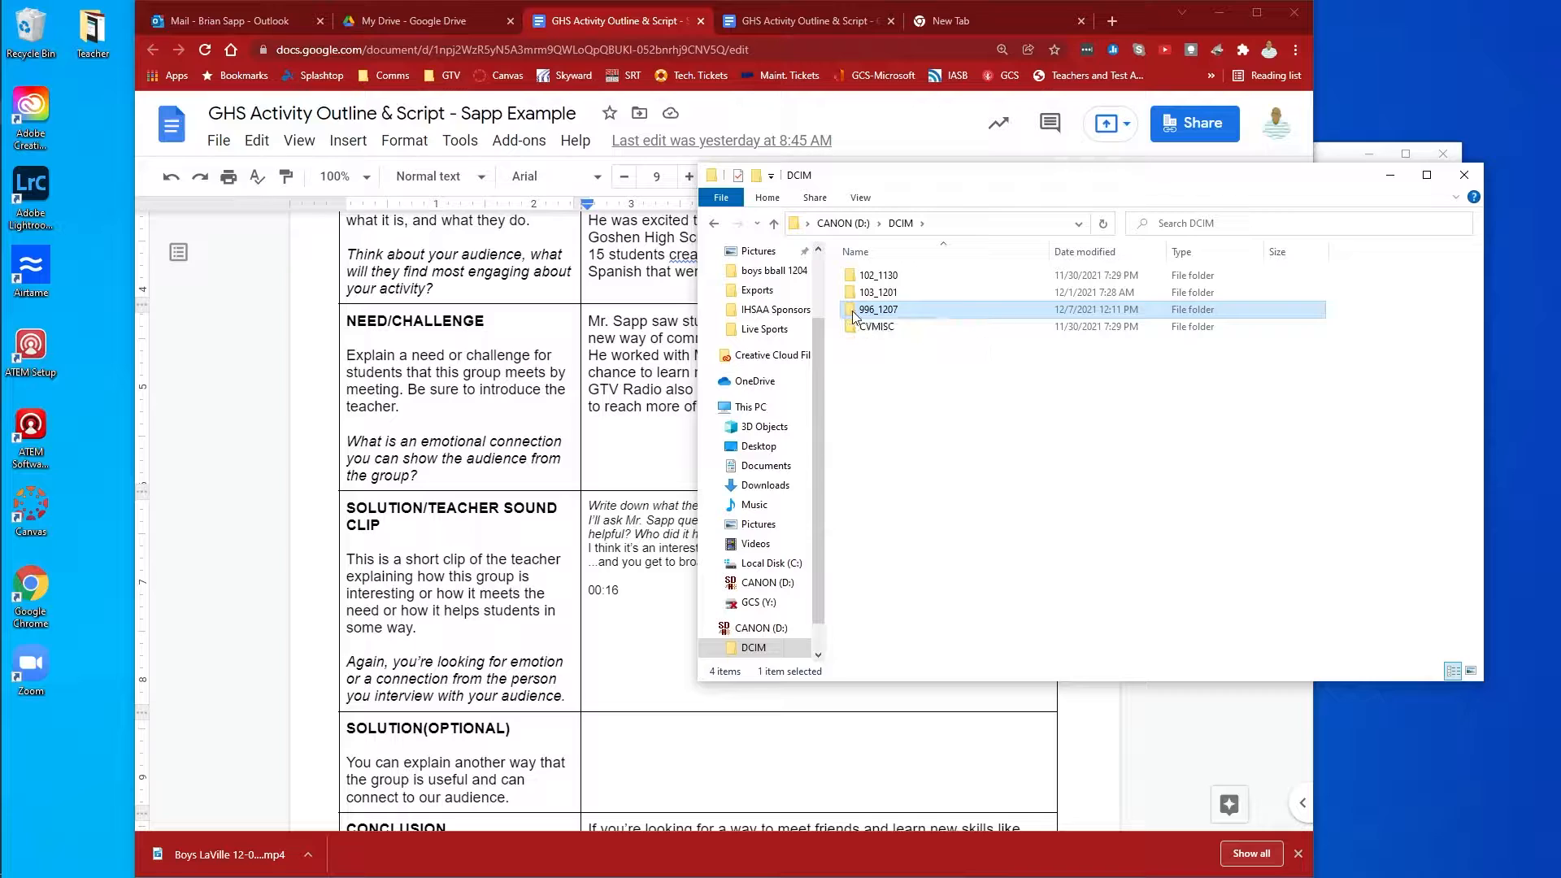
# Copy the MVI_0046 video from the camera card's 996_1207 folder into the GHS Activity folder.
pyautogui.doubleClick(855, 311)
pyautogui.moveTo(942, 178); pyautogui.dragTo(972, 314)
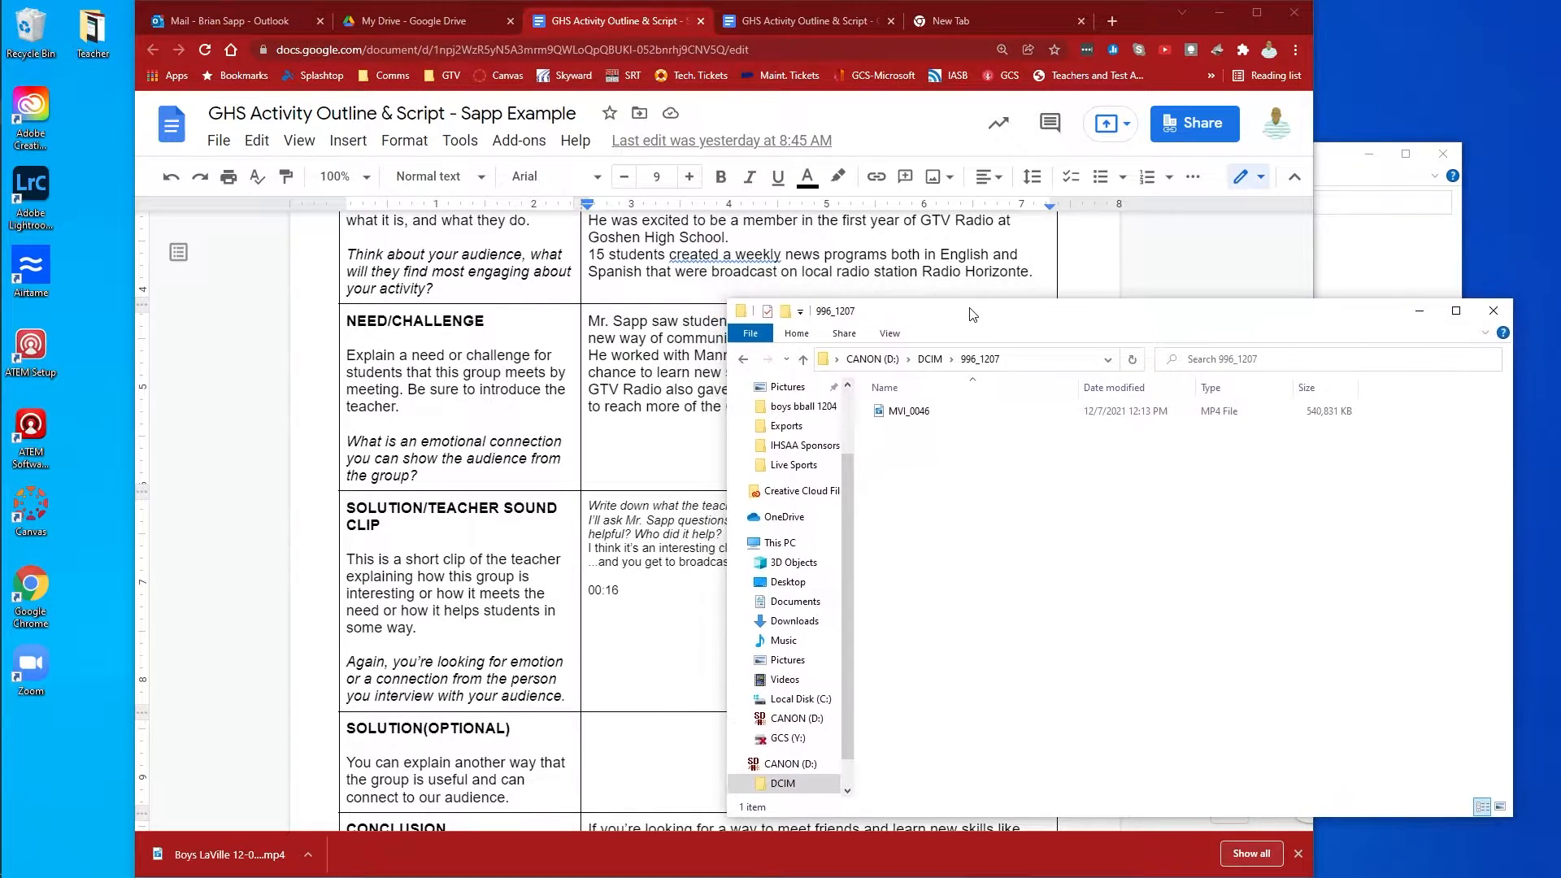
pyautogui.click(1330, 168)
pyautogui.moveTo(1304, 171); pyautogui.dragTo(697, 142)
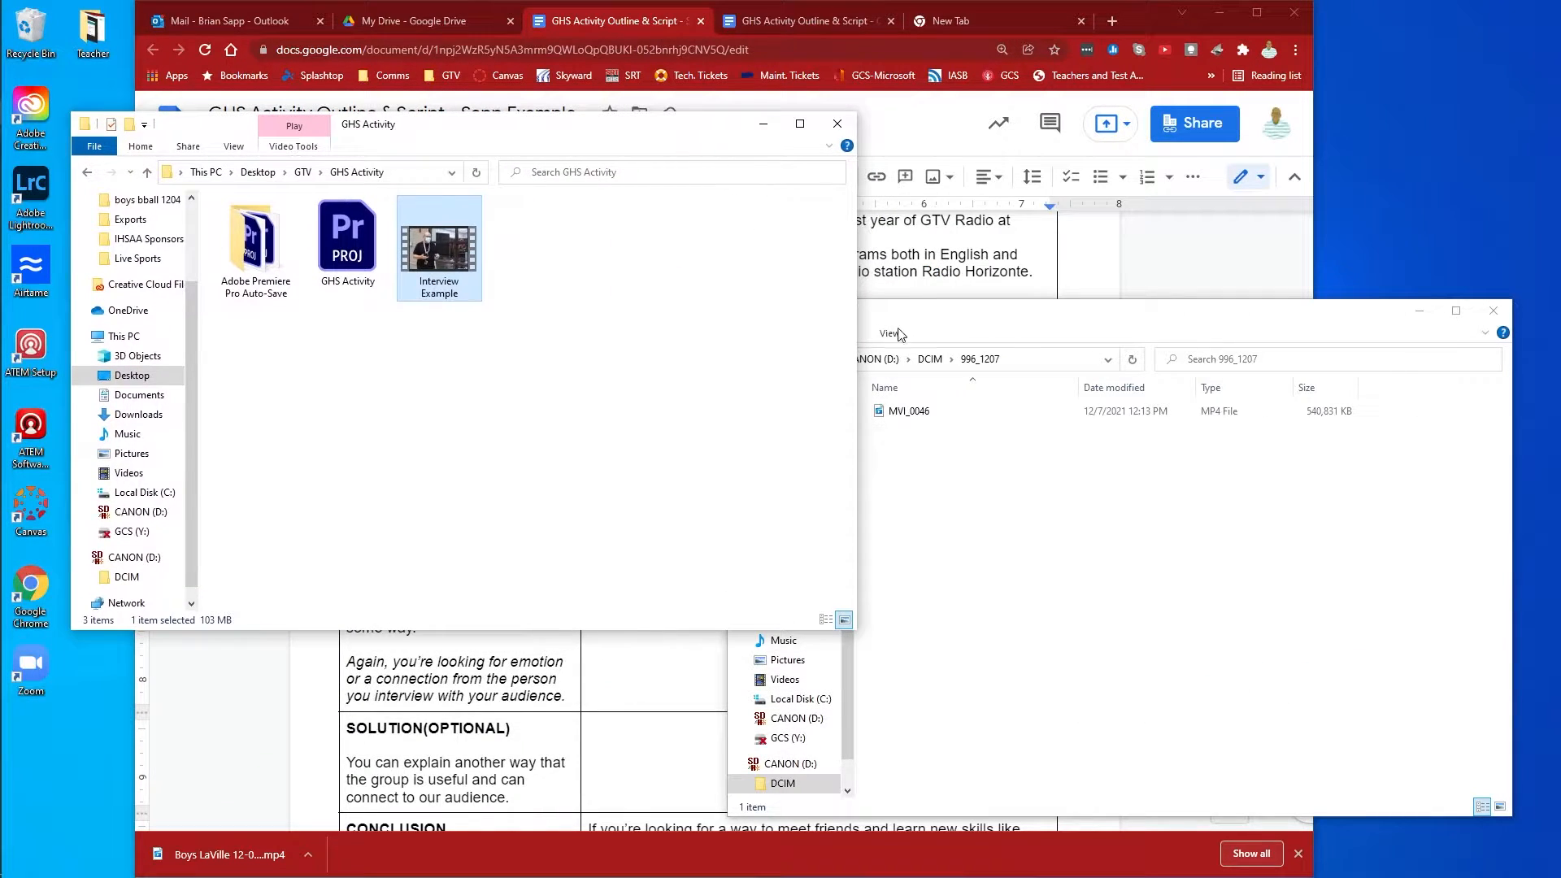
pyautogui.click(1036, 325)
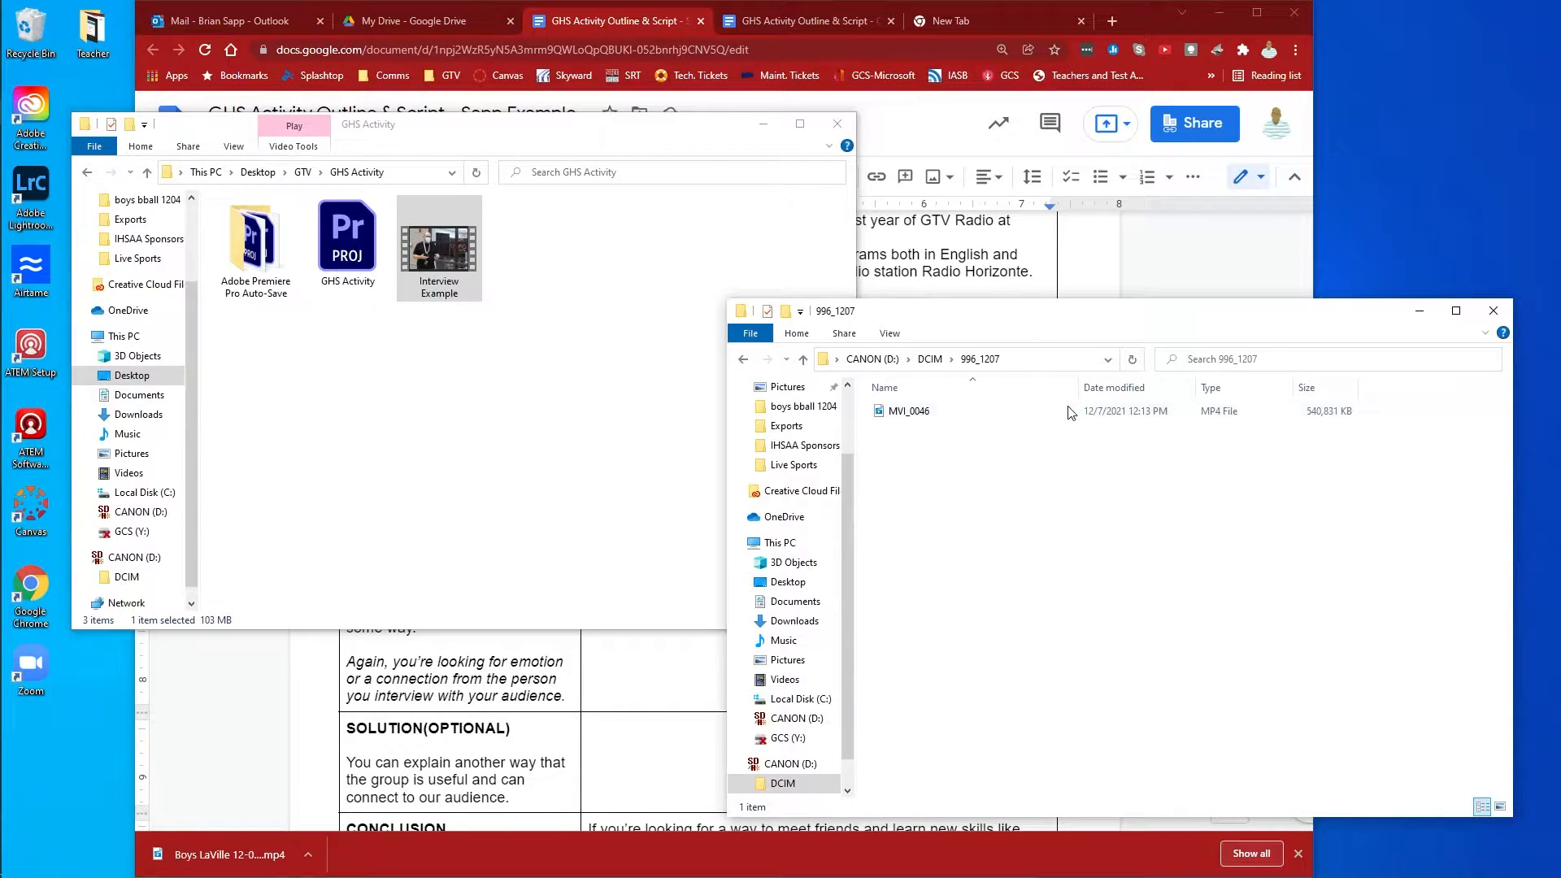
pyautogui.click(893, 417)
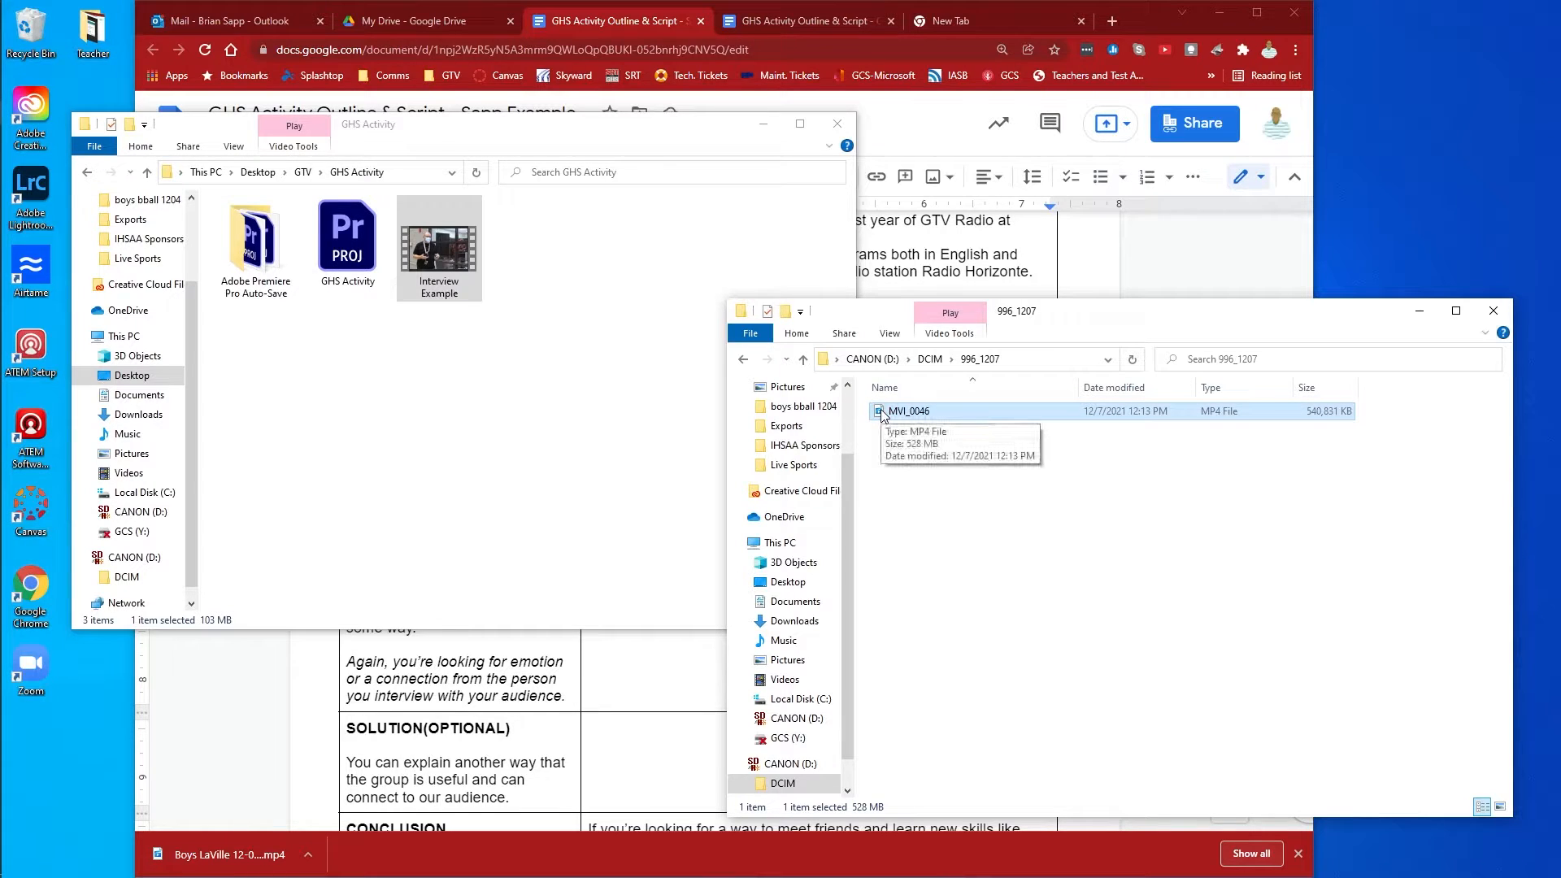
pyautogui.moveTo(884, 413); pyautogui.dragTo(597, 428)
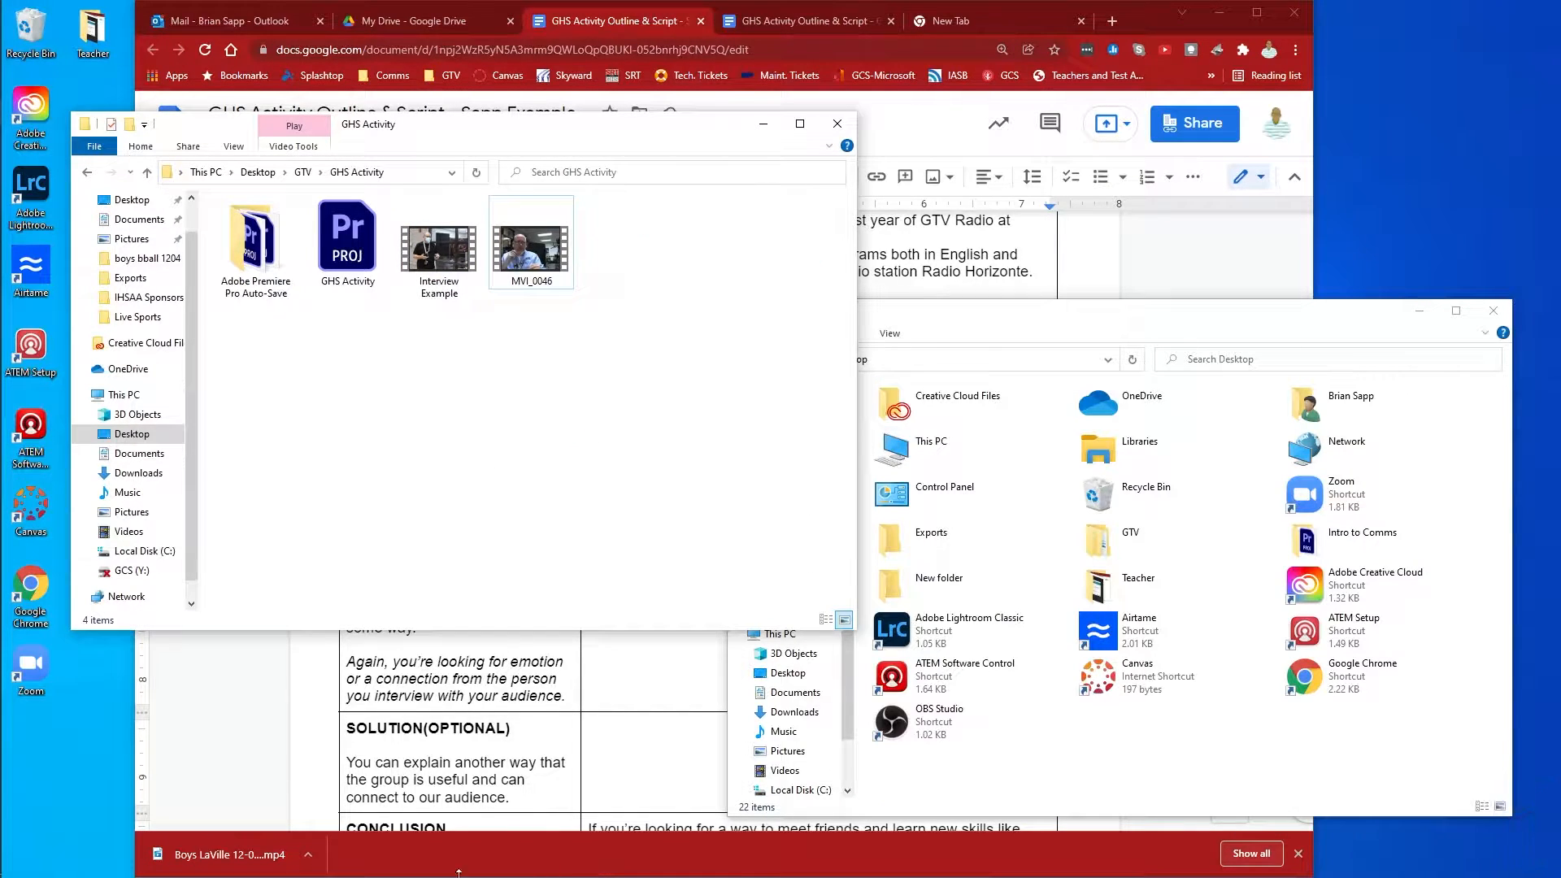
# Switch to Premiere Pro and open the recent GHS Activity project.
pyautogui.moveTo(5, 159)
pyautogui.click(31, 187)
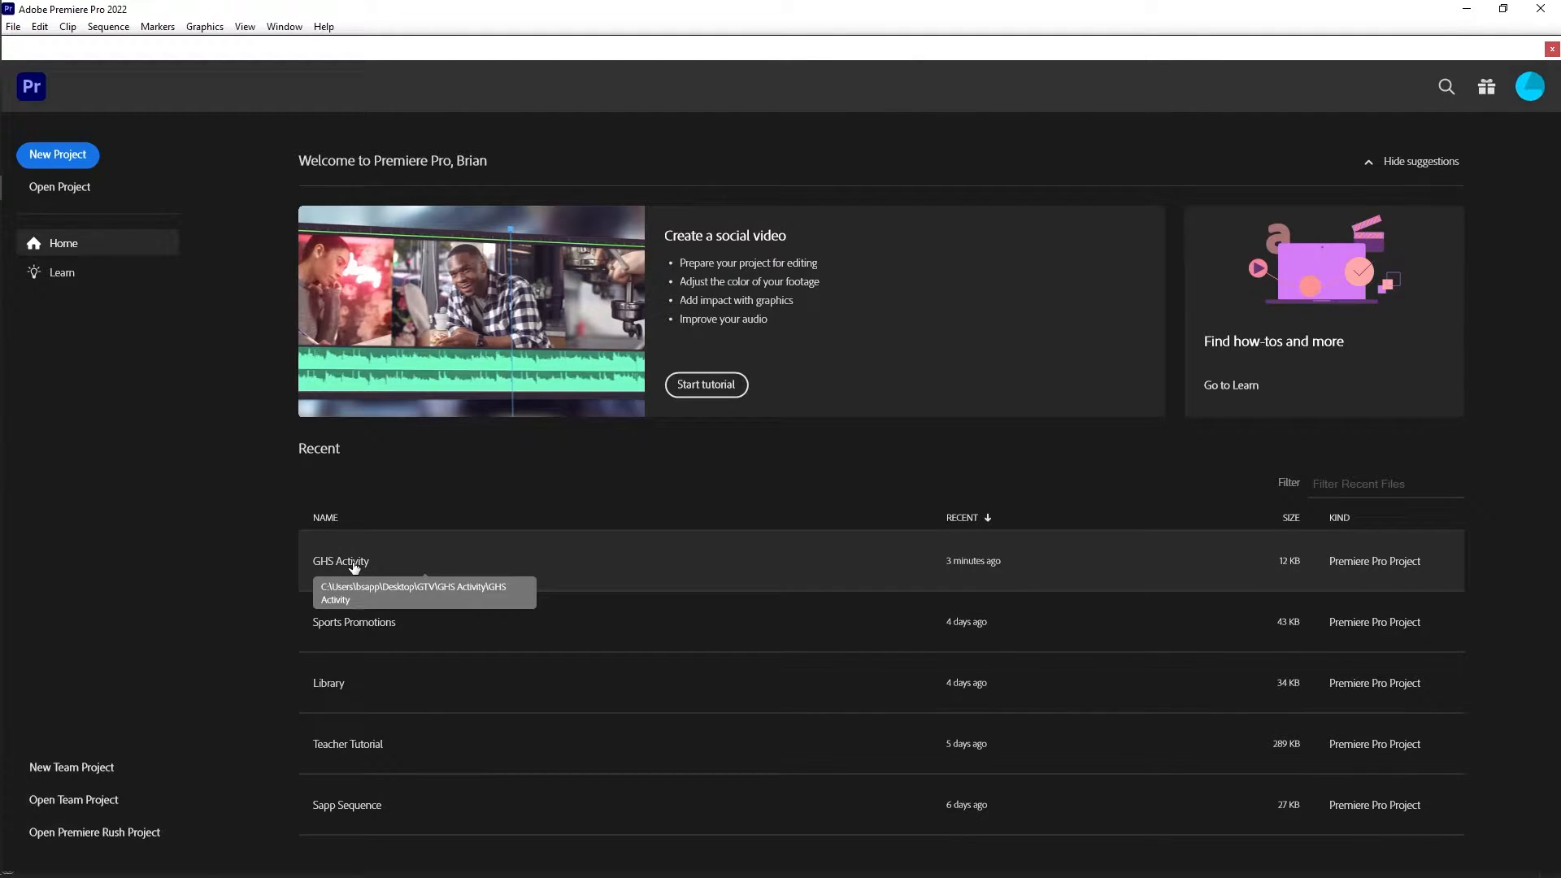
pyautogui.click(354, 565)
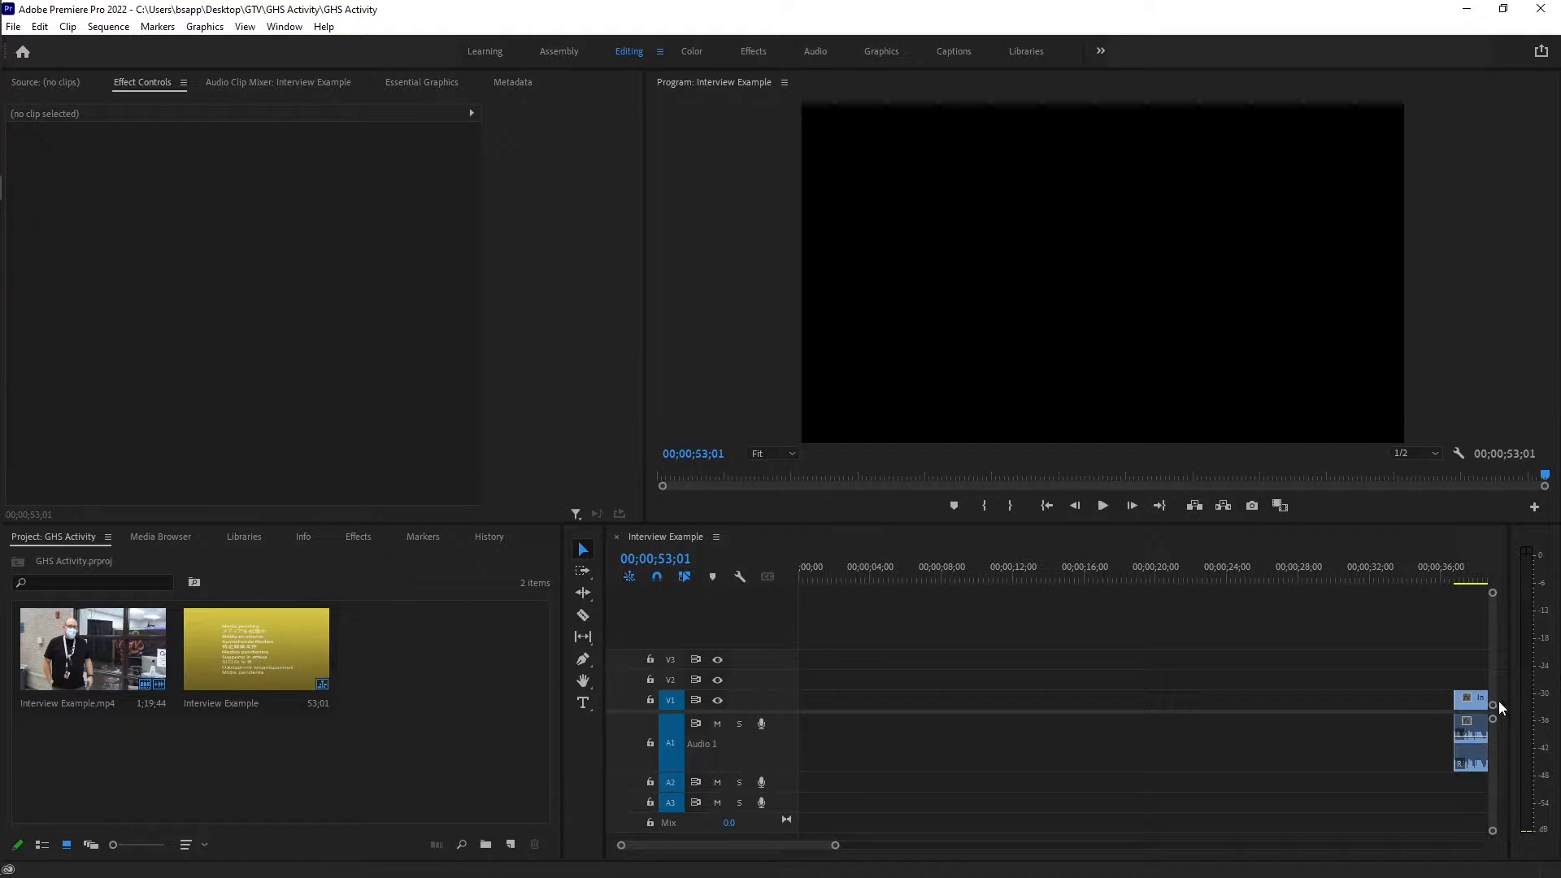
# Move the Interview Example clip further along the sequence on V1, ending at 00;02;09;35.
pyautogui.moveTo(1475, 707); pyautogui.dragTo(1112, 710)
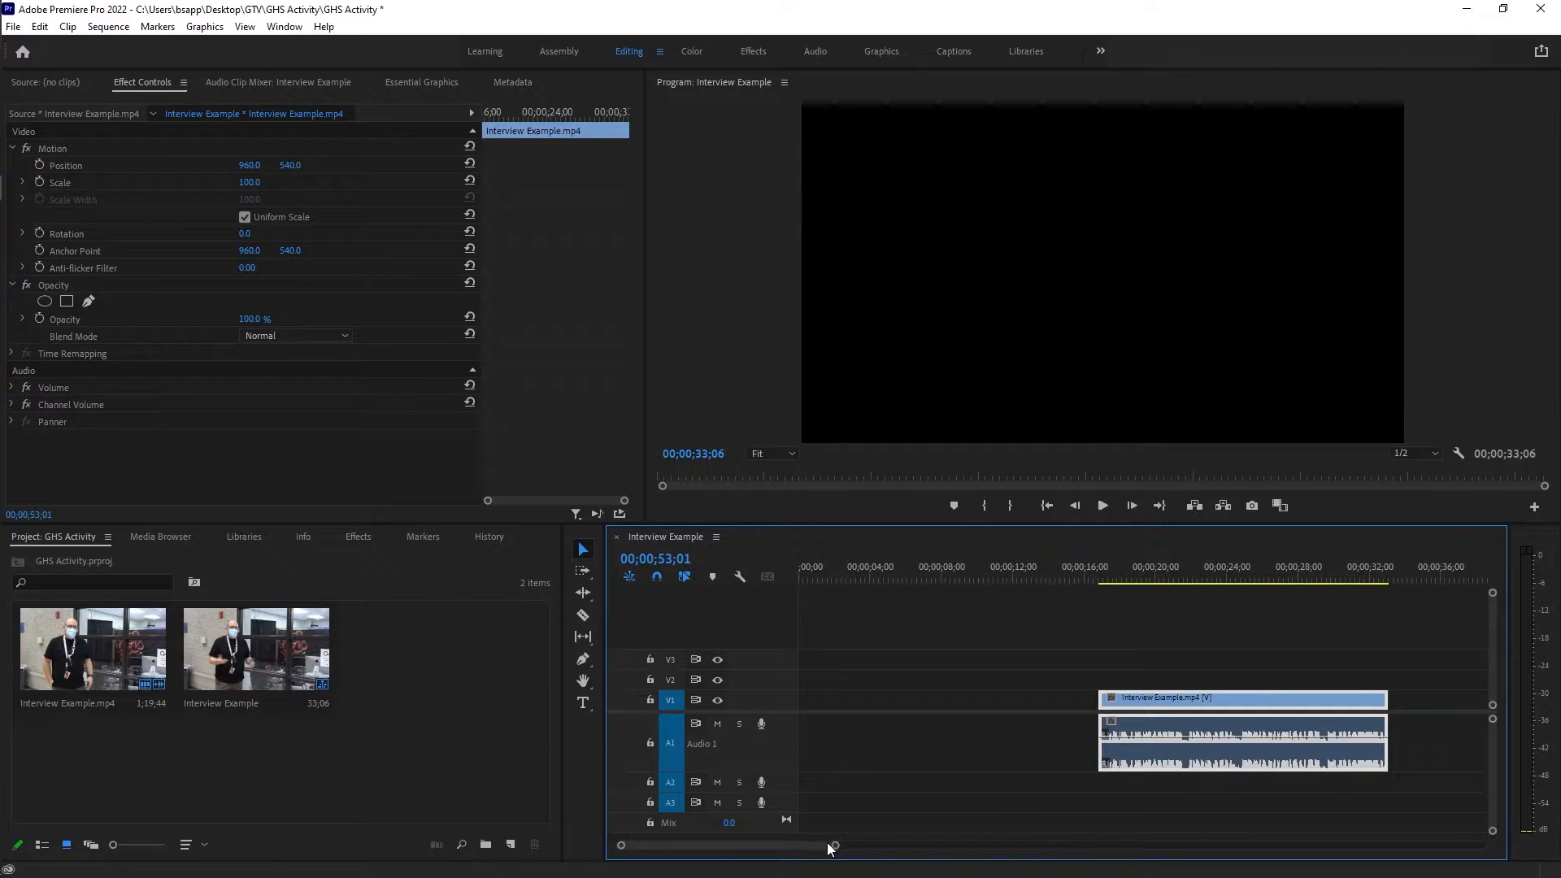
pyautogui.moveTo(834, 845); pyautogui.dragTo(1004, 842)
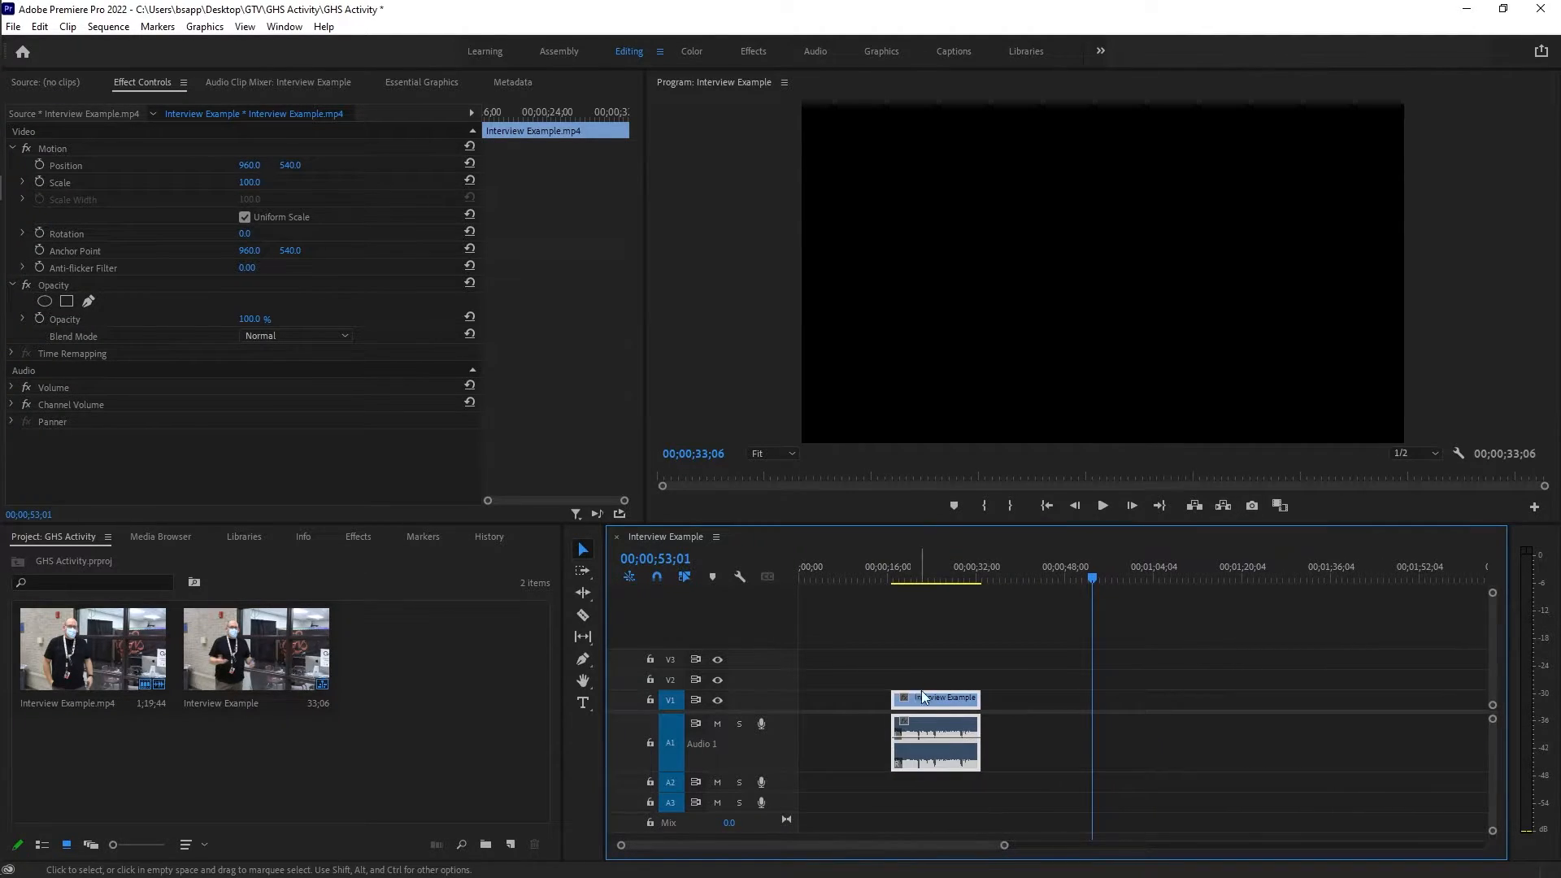
pyautogui.moveTo(934, 691); pyautogui.dragTo(1471, 718)
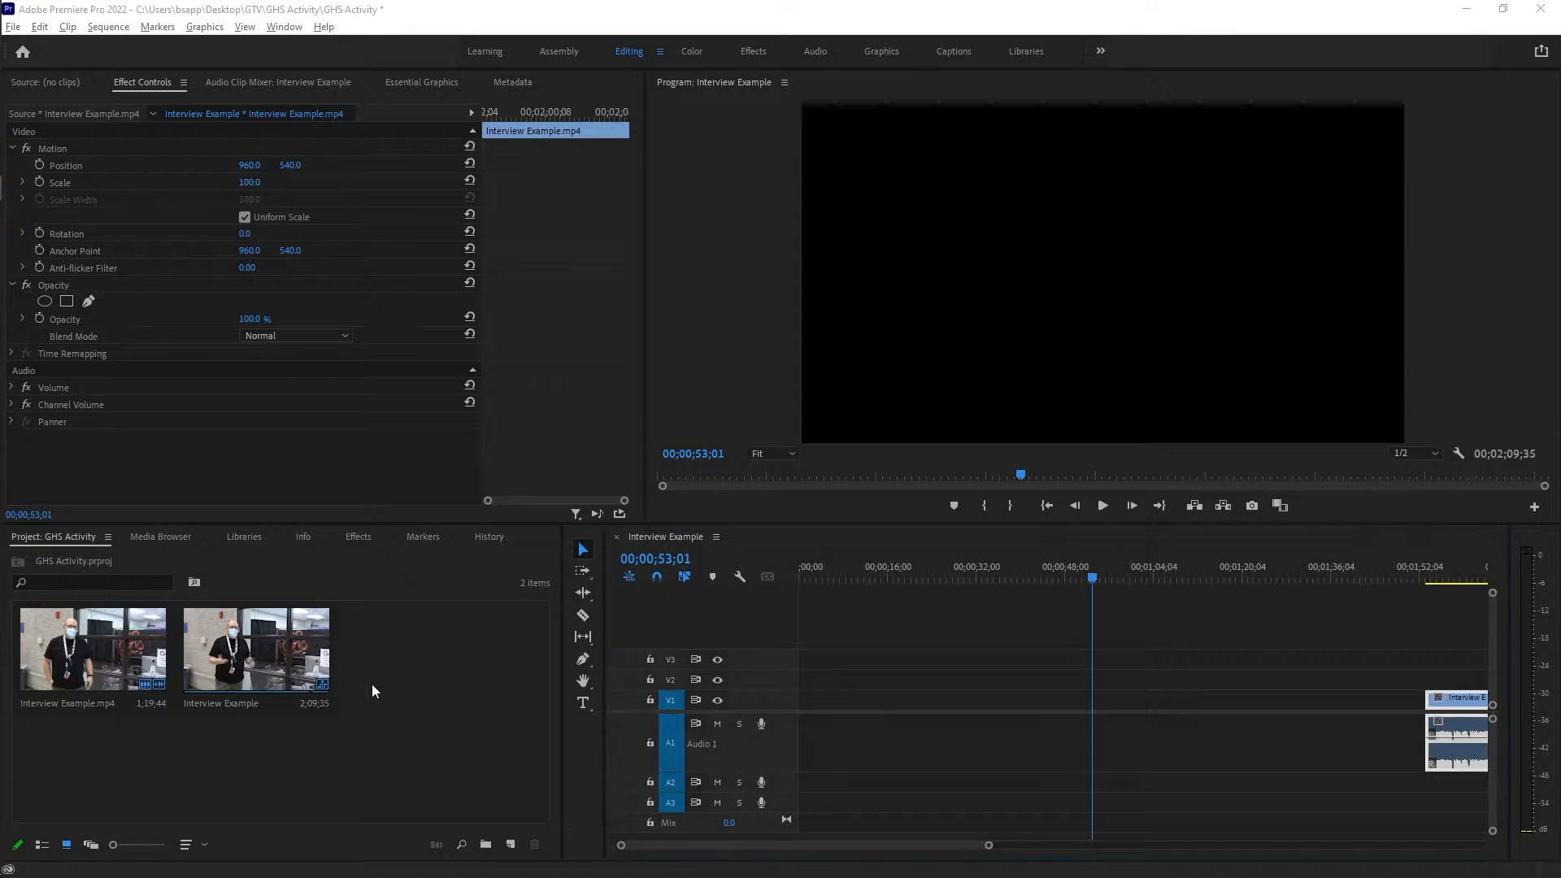
# Import the MVI_0046 video from the GHS Activity folder in File Explorer into the Premiere Pro project.
pyautogui.hotkey('alt', 'Tab')
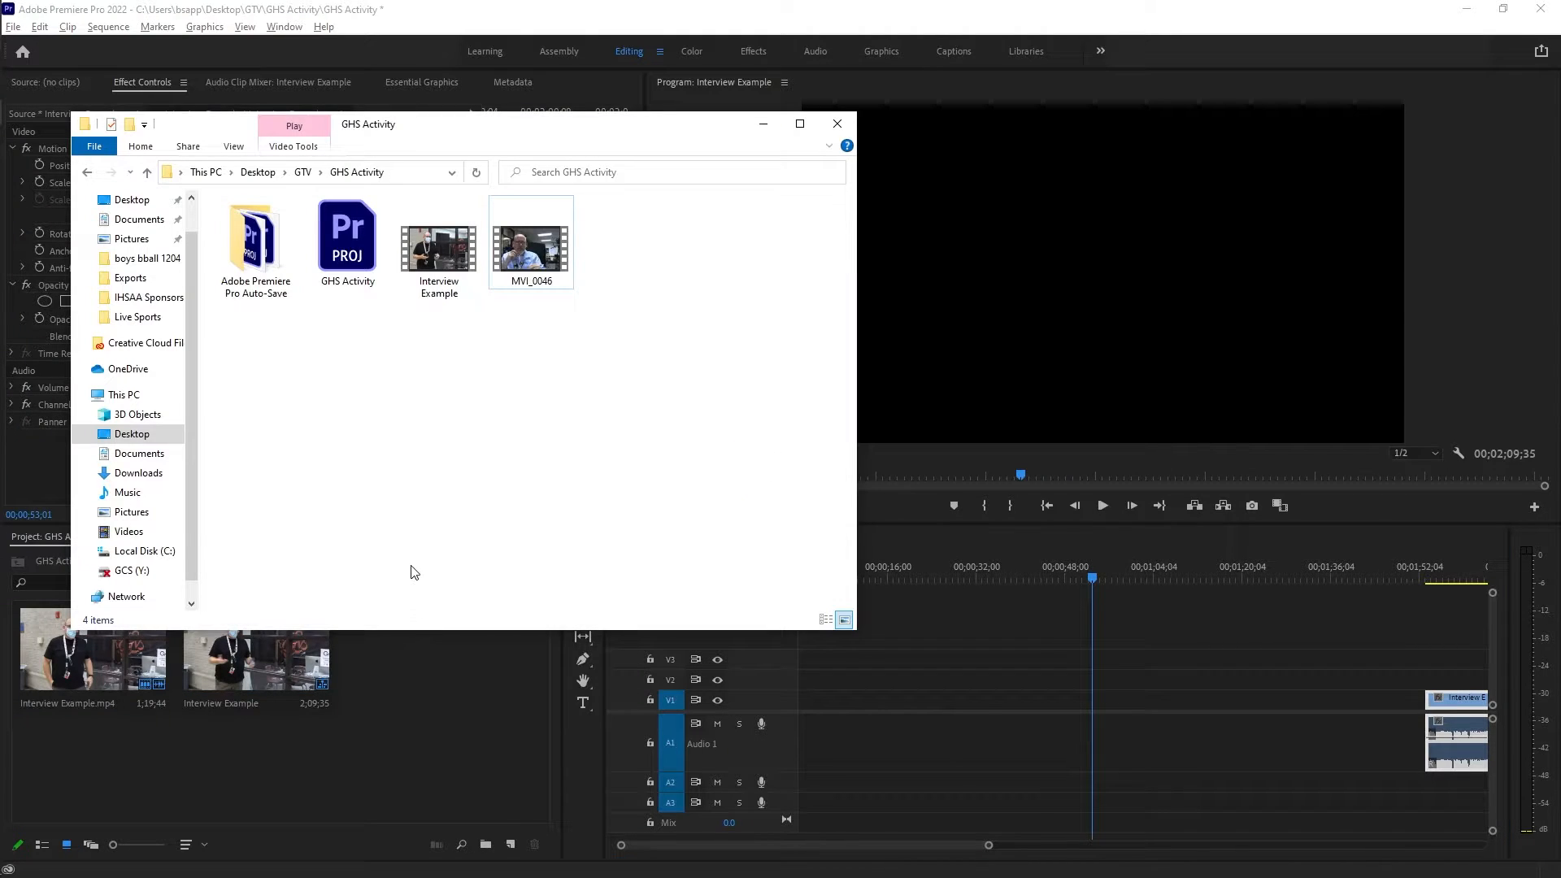
pyautogui.hotkey('alt', 'Tab')
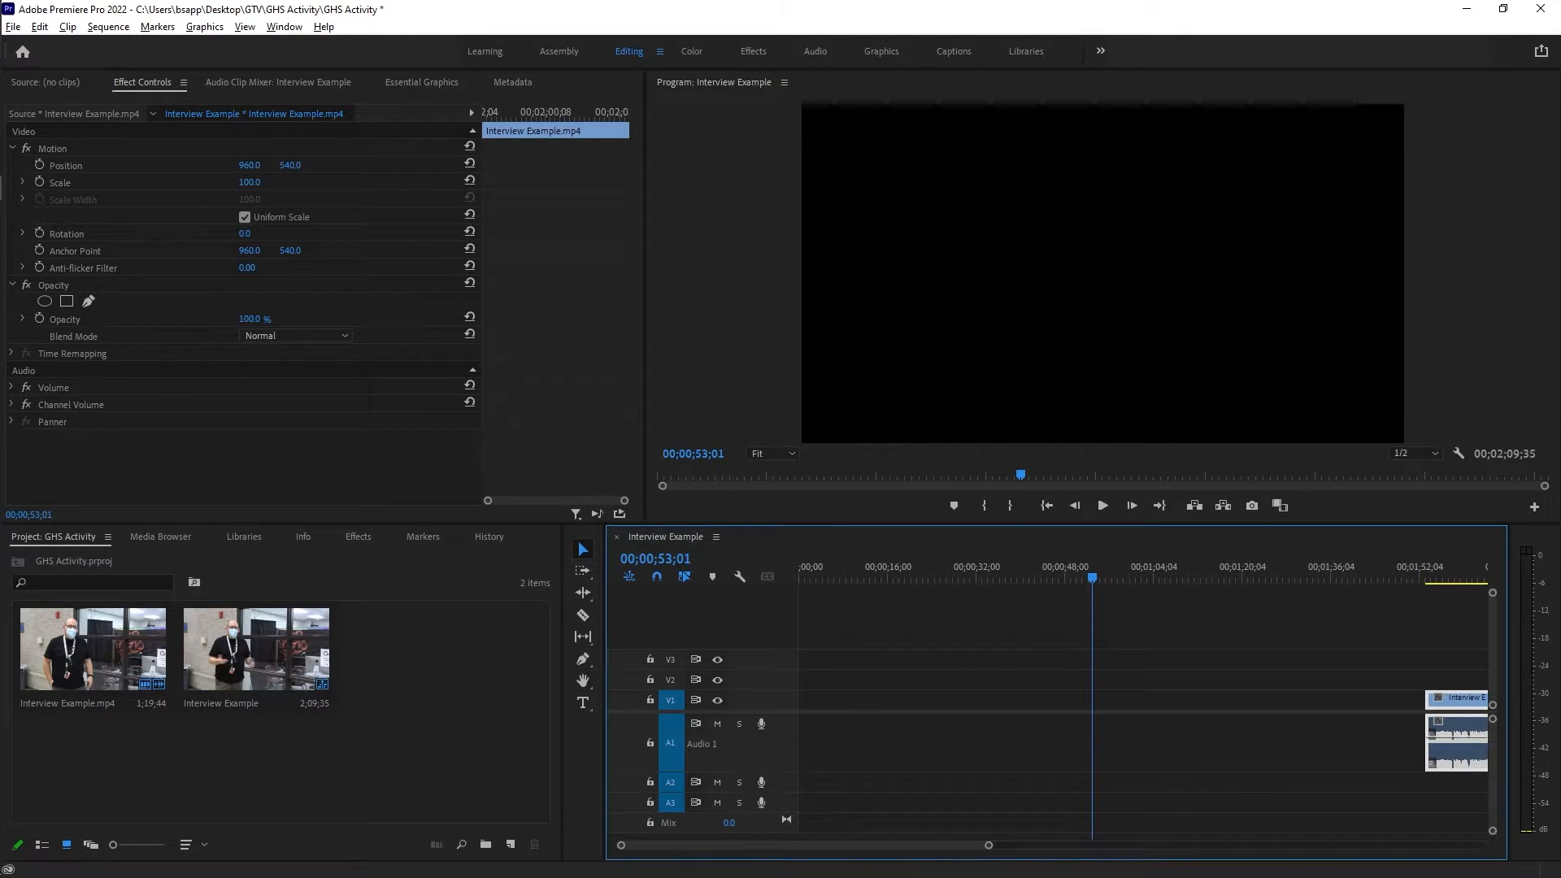
pyautogui.moveTo(1, 352)
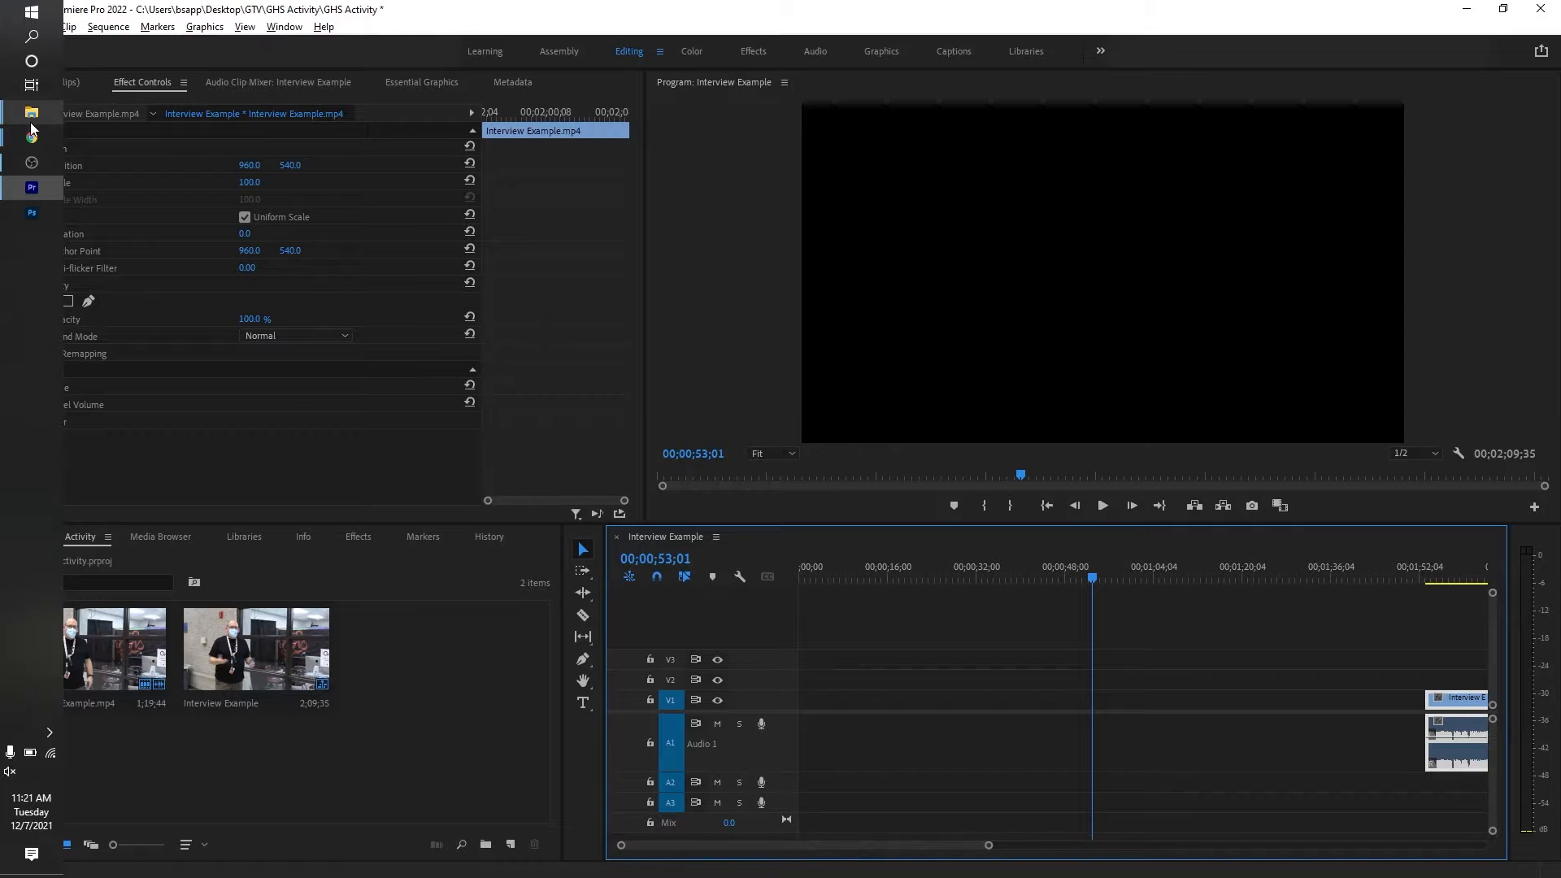
pyautogui.moveTo(32, 114)
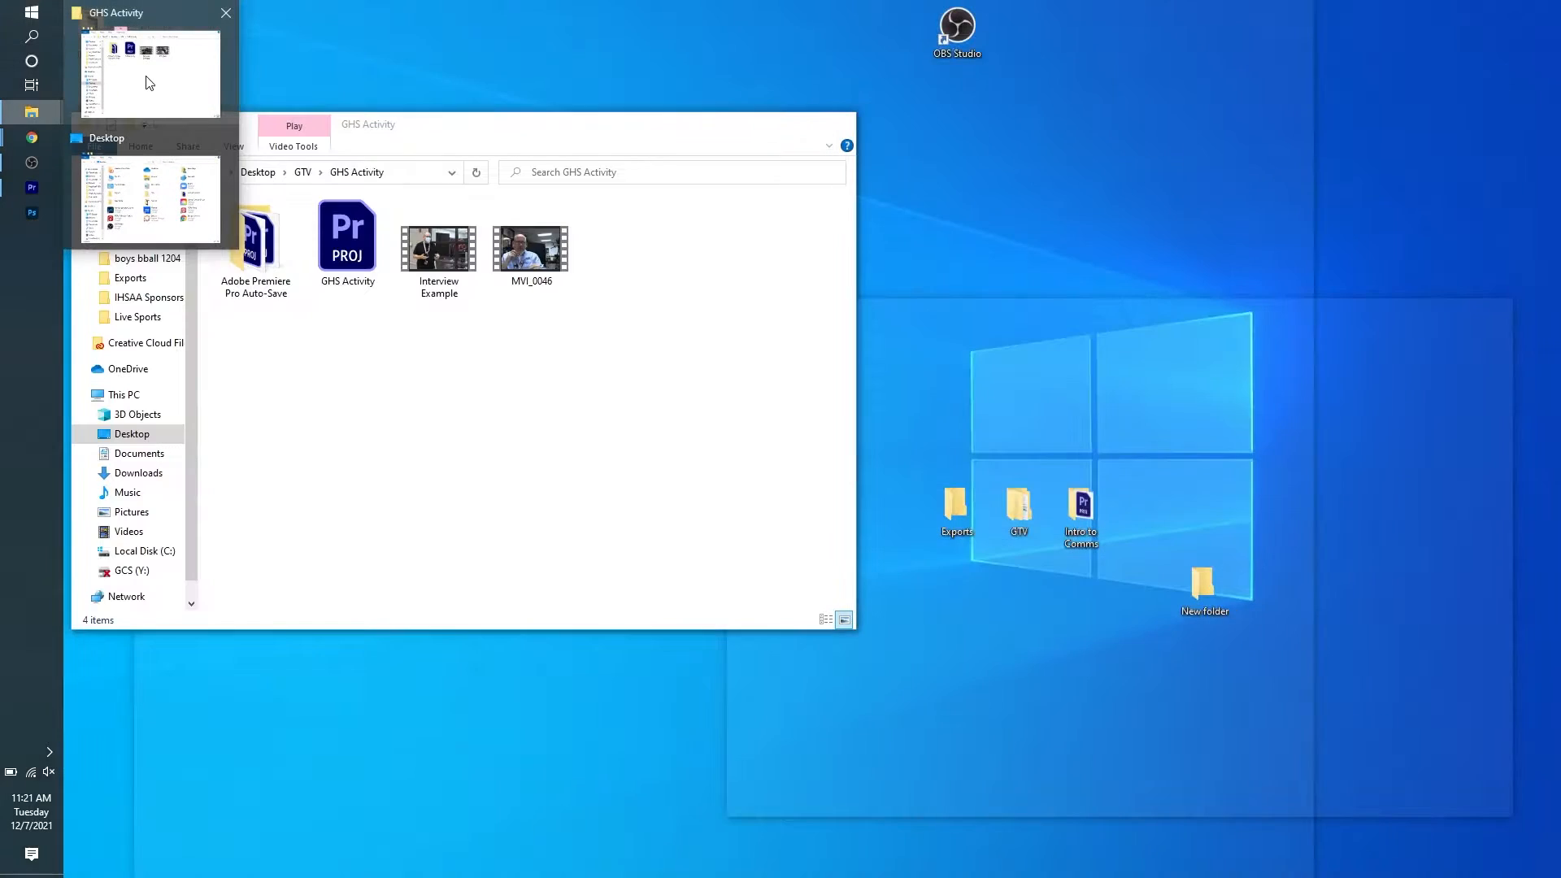
pyautogui.click(145, 76)
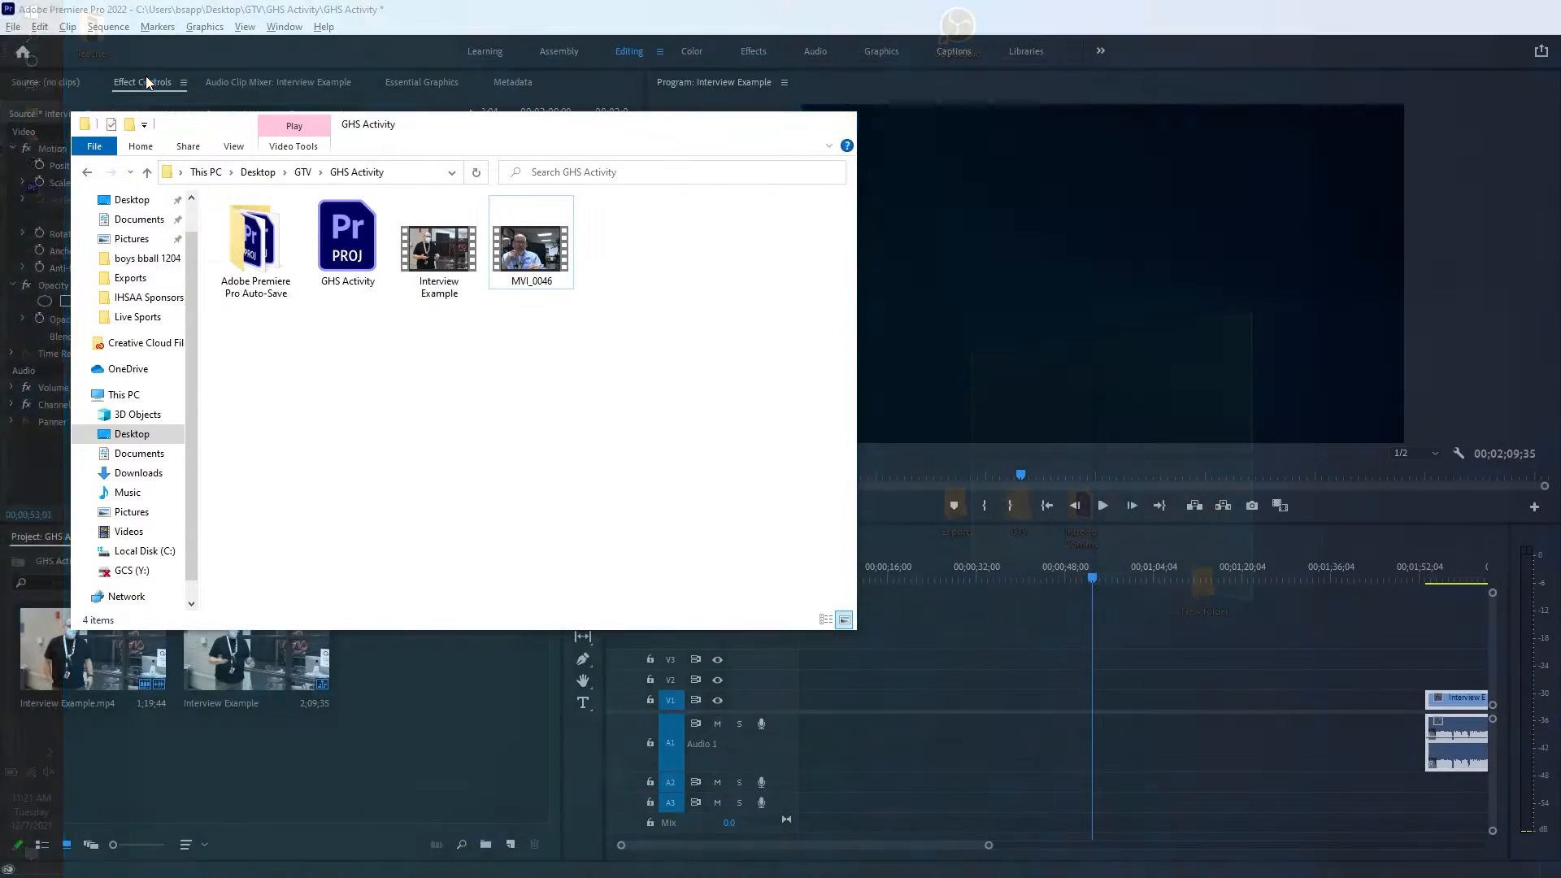
pyautogui.moveTo(516, 123); pyautogui.dragTo(936, 80)
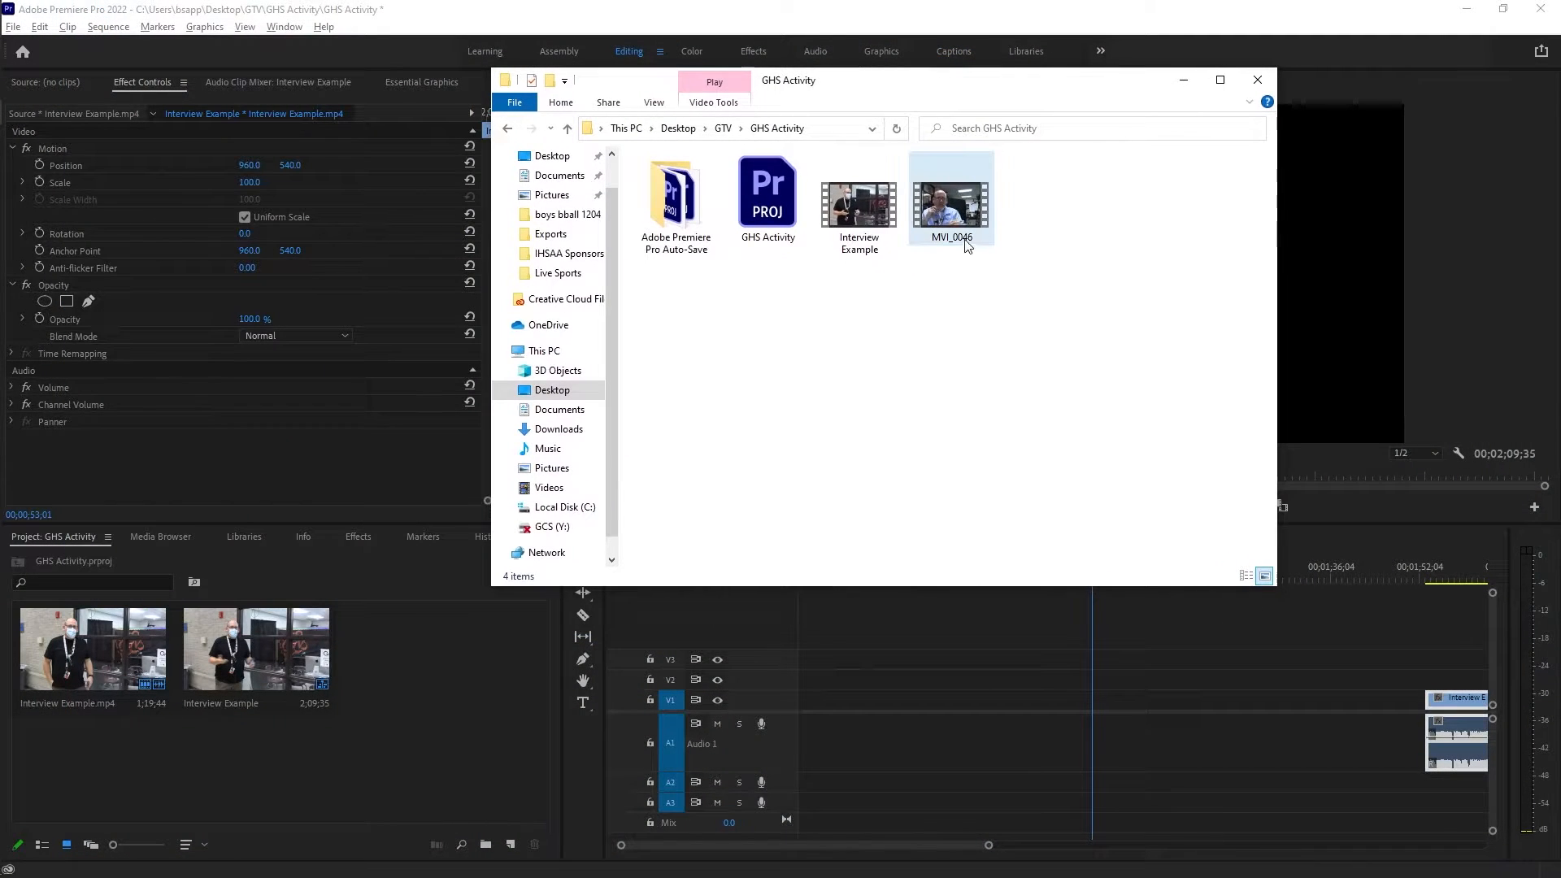
pyautogui.moveTo(955, 218); pyautogui.dragTo(441, 677)
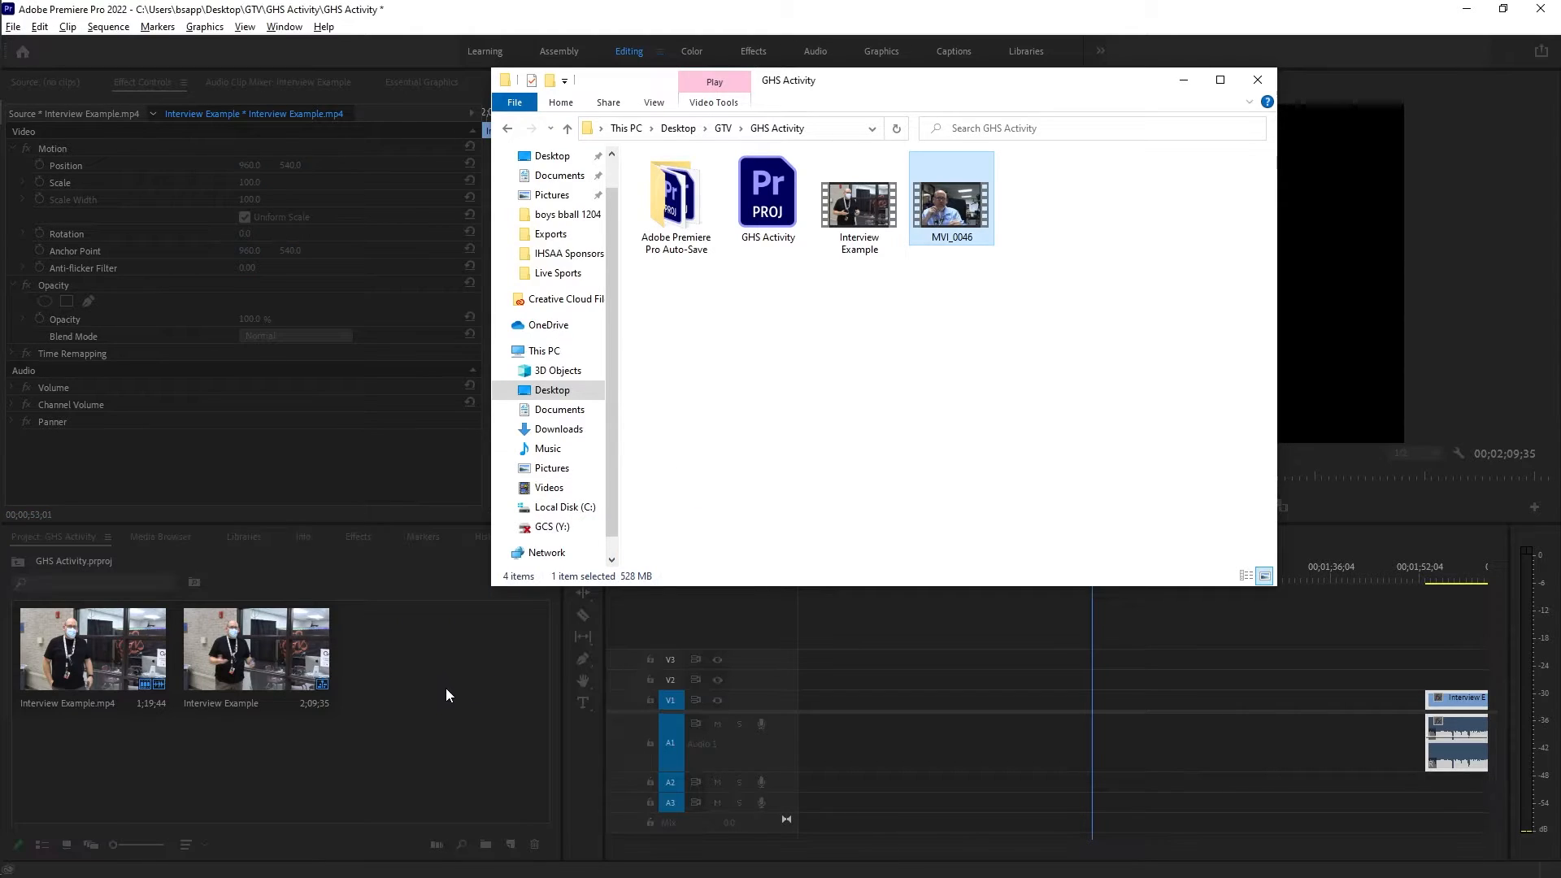
pyautogui.click(455, 757)
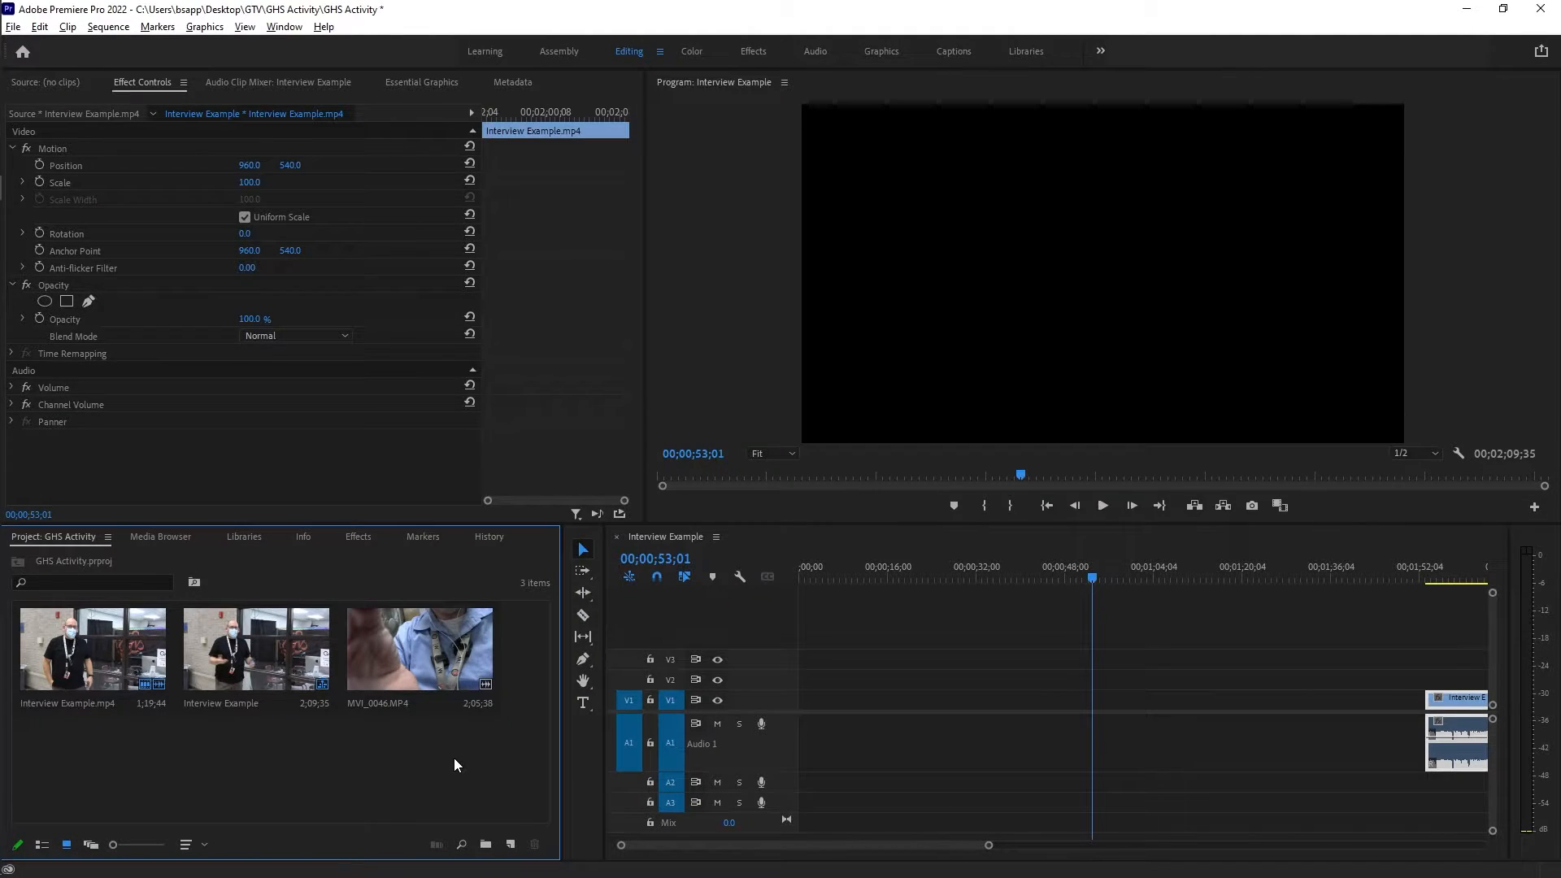
# Move the Interview Example clip still later in the sequence, ending at 00;03;27;40, to free the start of the timeline.
pyautogui.click(422, 661)
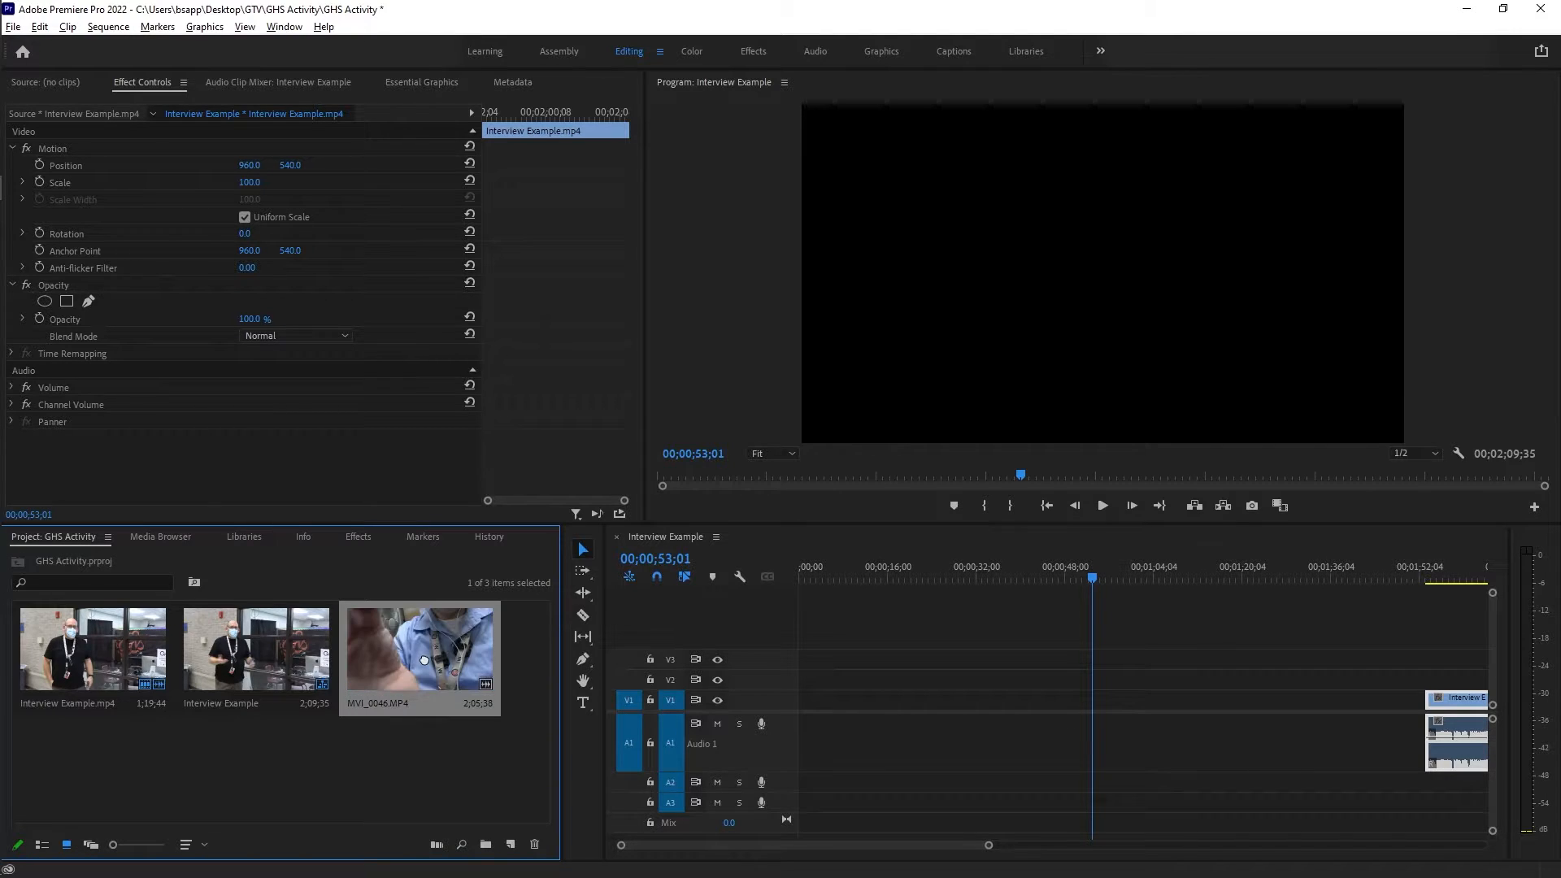
pyautogui.moveTo(733, 680); pyautogui.dragTo(184, 764)
pyautogui.moveTo(827, 850); pyautogui.dragTo(907, 852)
pyautogui.moveTo(934, 702); pyautogui.dragTo(1366, 702)
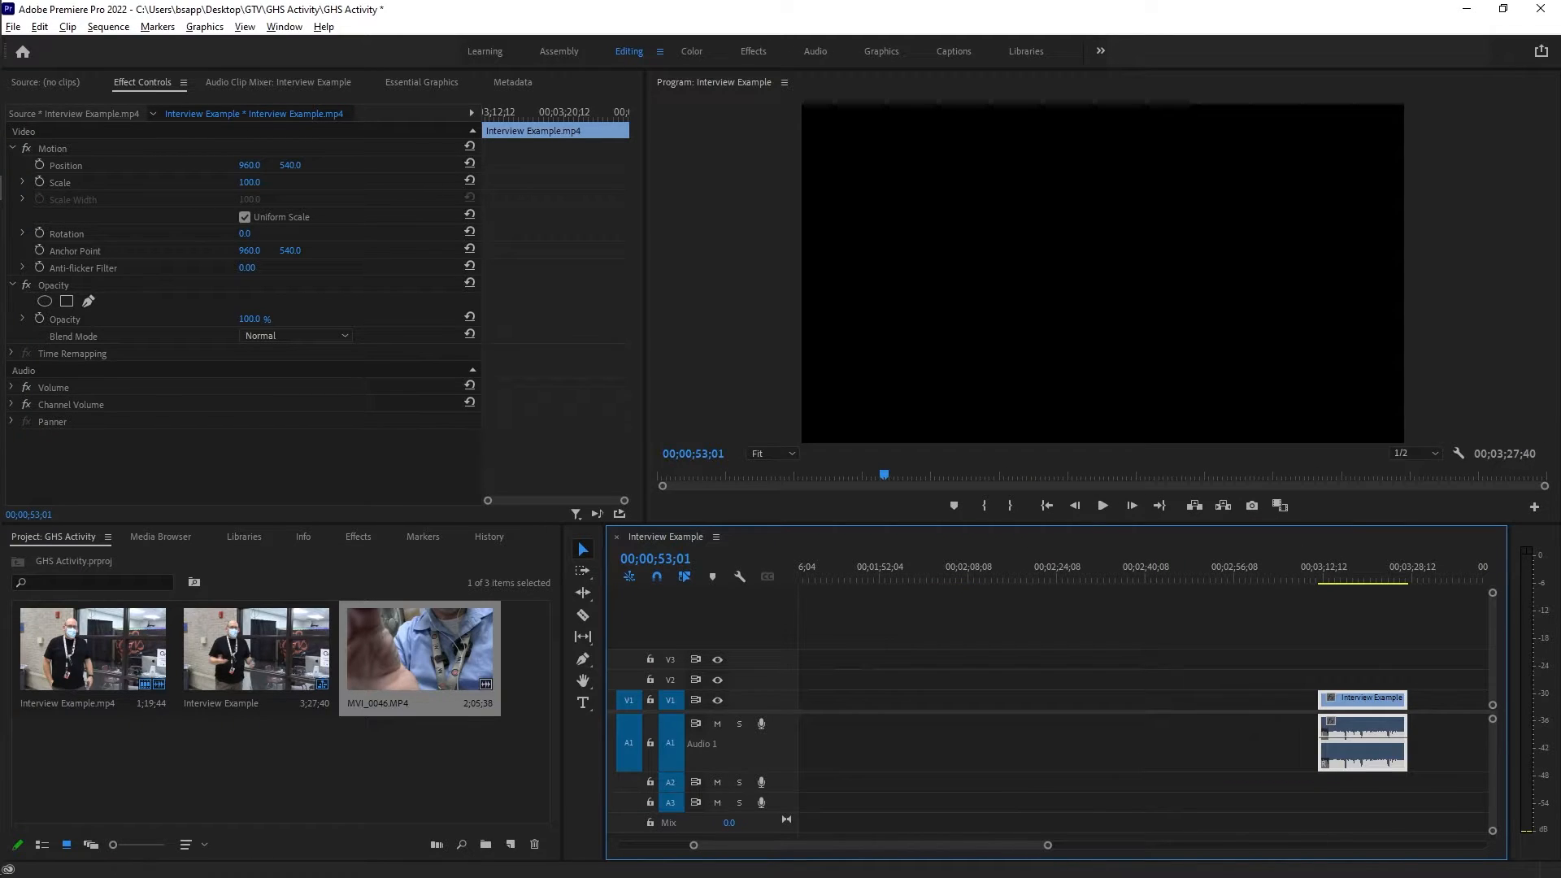
pyautogui.moveTo(848, 849); pyautogui.dragTo(775, 850)
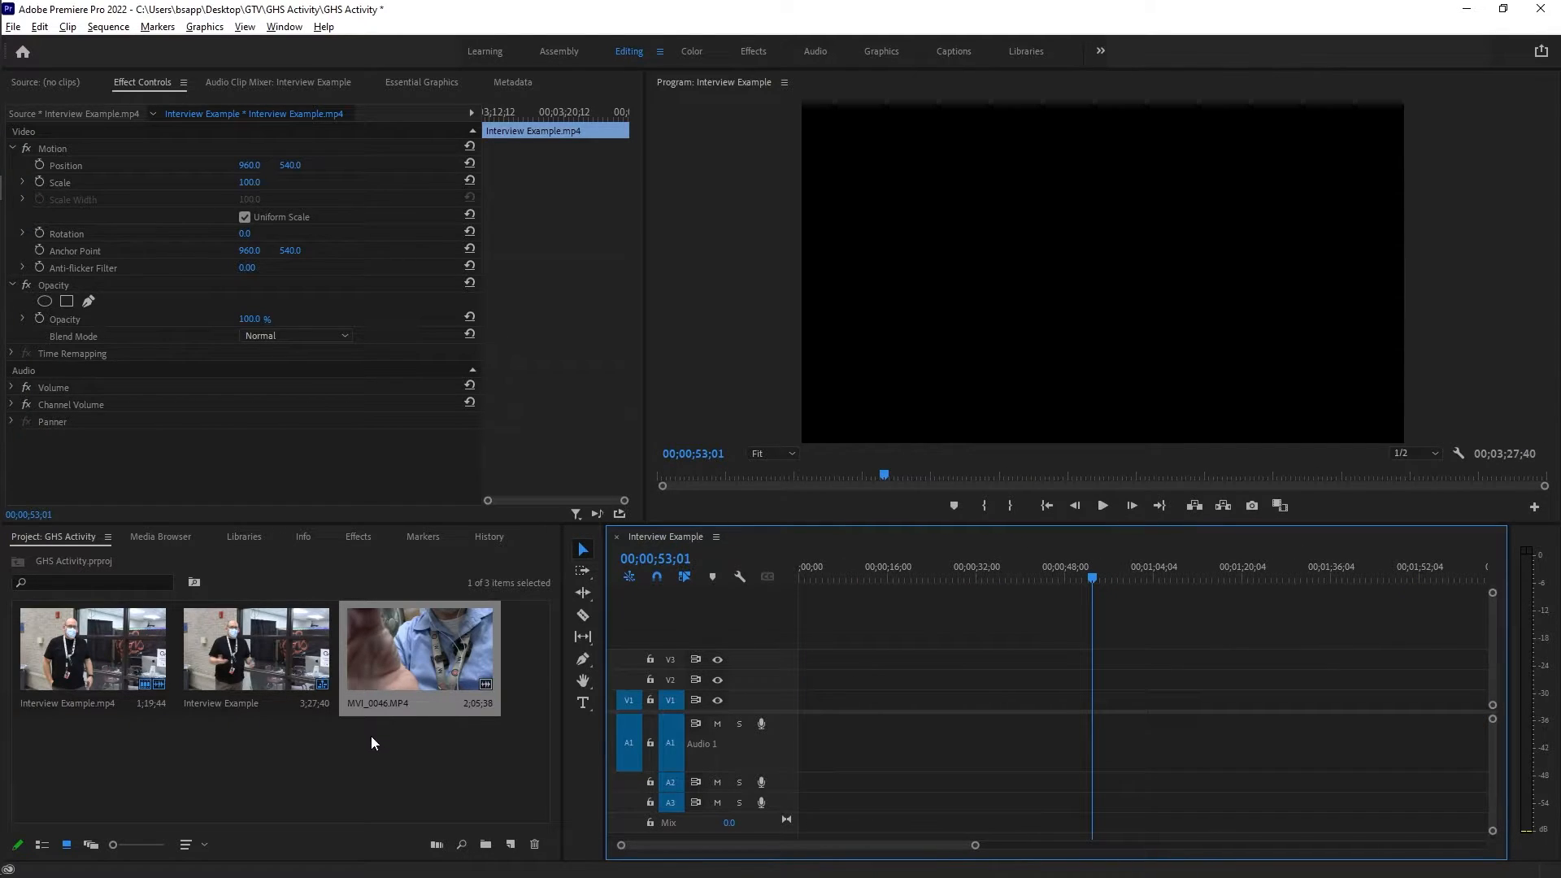
# Place MVI_0046.MP4 at the start of the sequence on V1 and A1, and return the playhead to the beginning.
pyautogui.moveTo(415, 650); pyautogui.dragTo(804, 719)
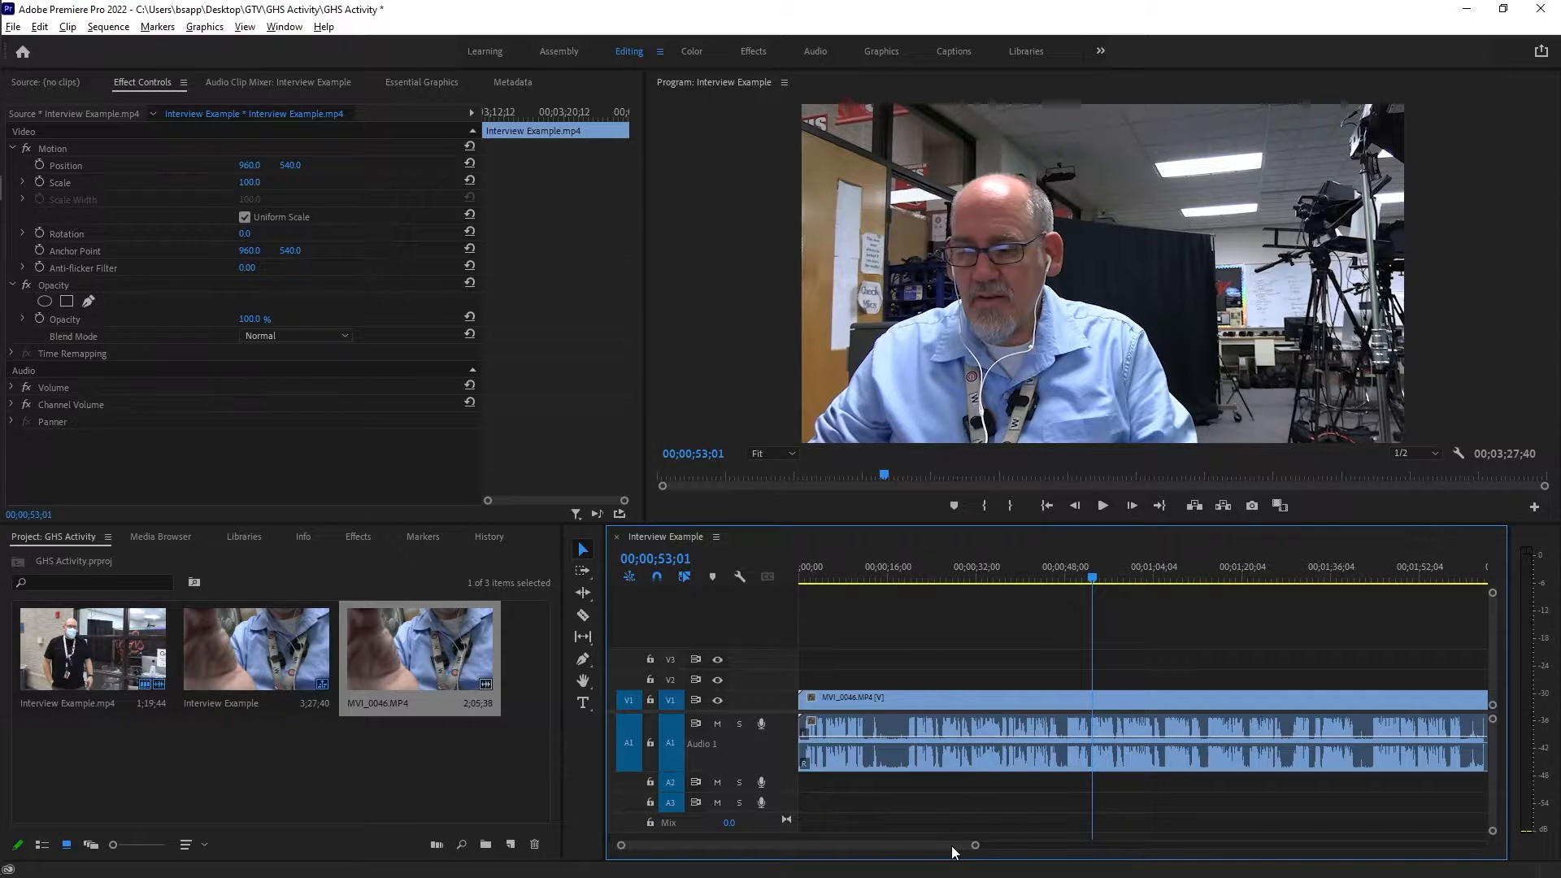
pyautogui.moveTo(817, 573); pyautogui.dragTo(803, 572)
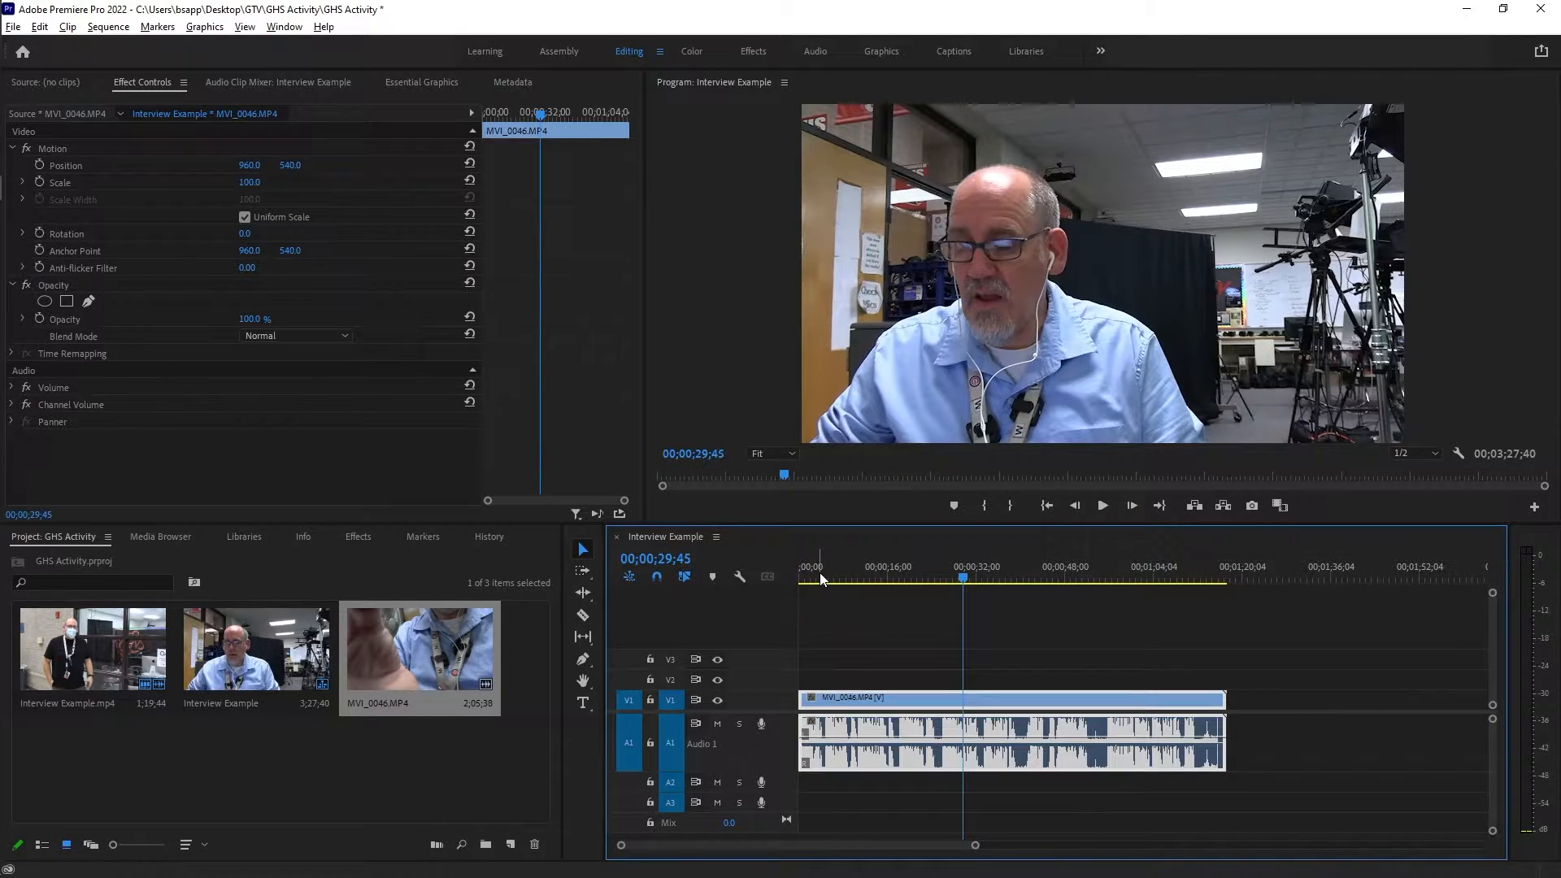
pyautogui.press('Home')
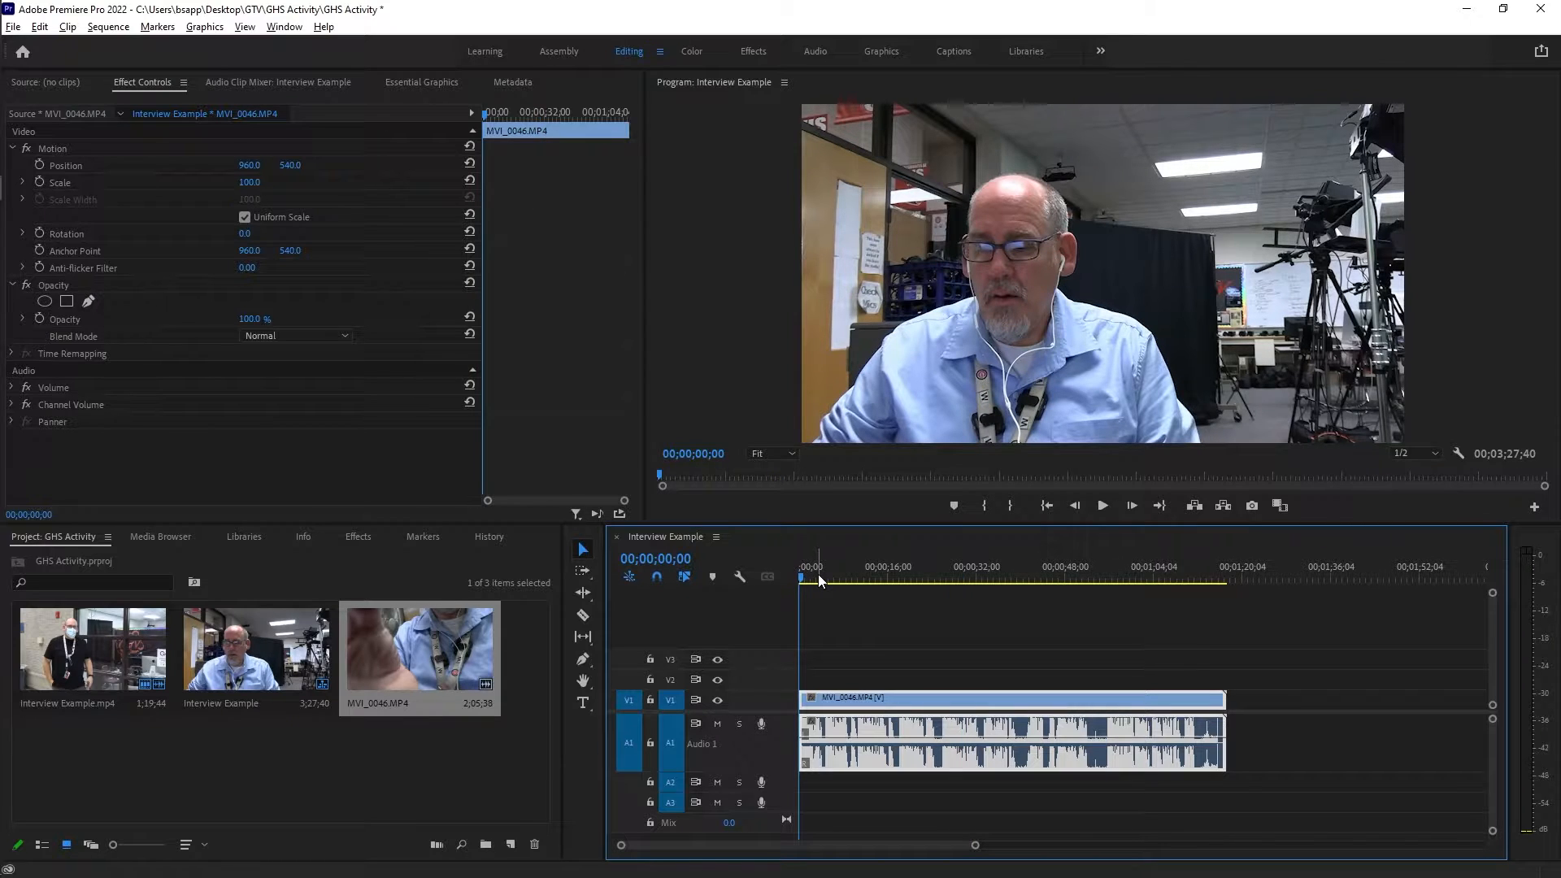
# Play the MVI_0046 footage to find the break in speech and split the clip at 00;00;39;10.
pyautogui.press('space')
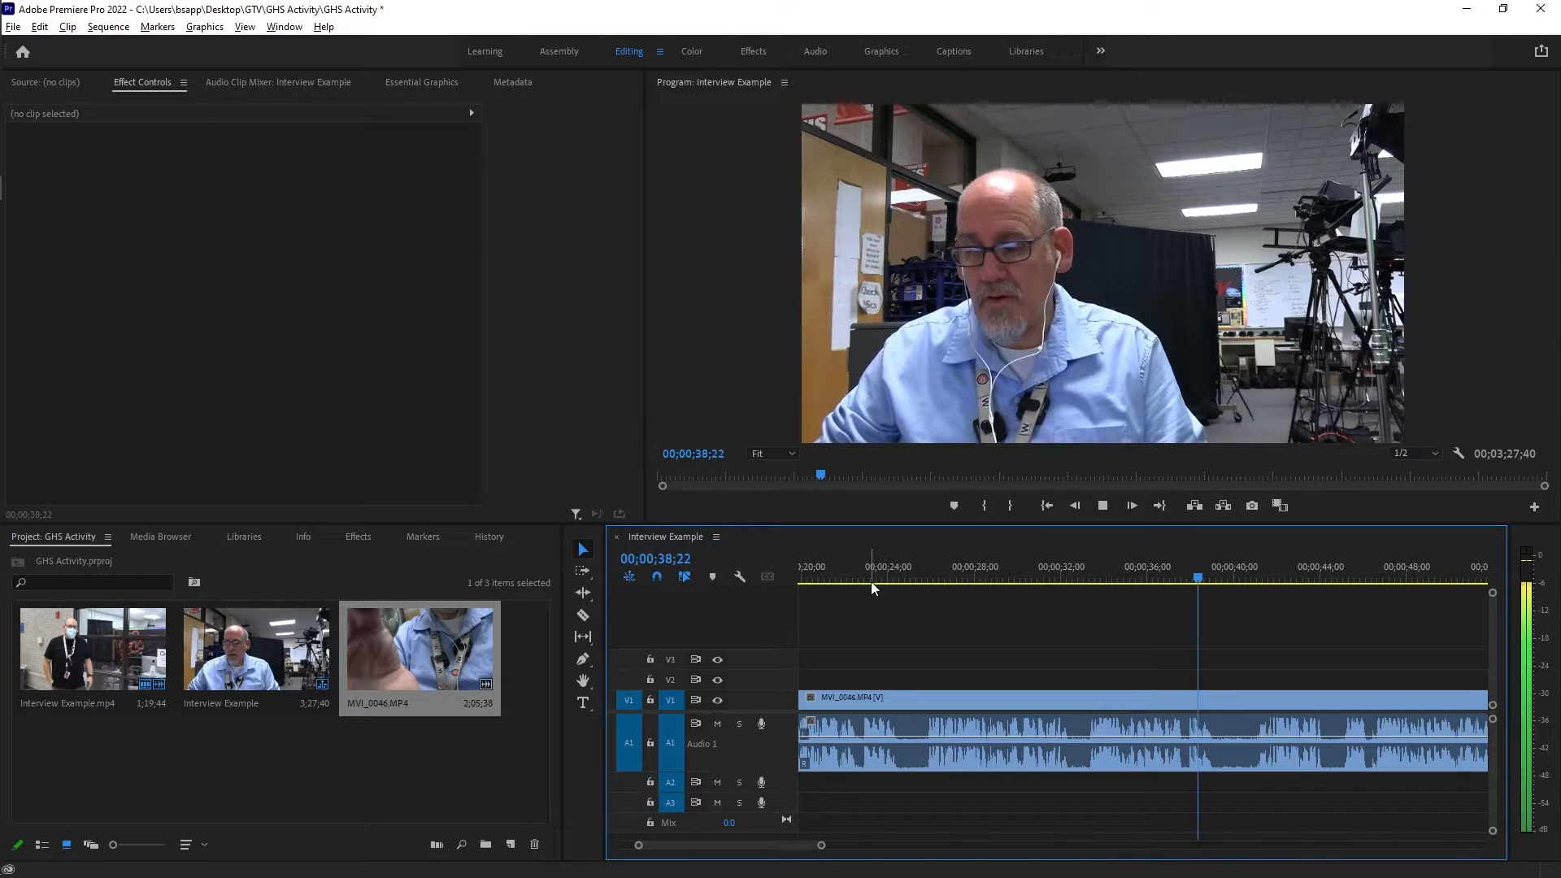
pyautogui.press('space')
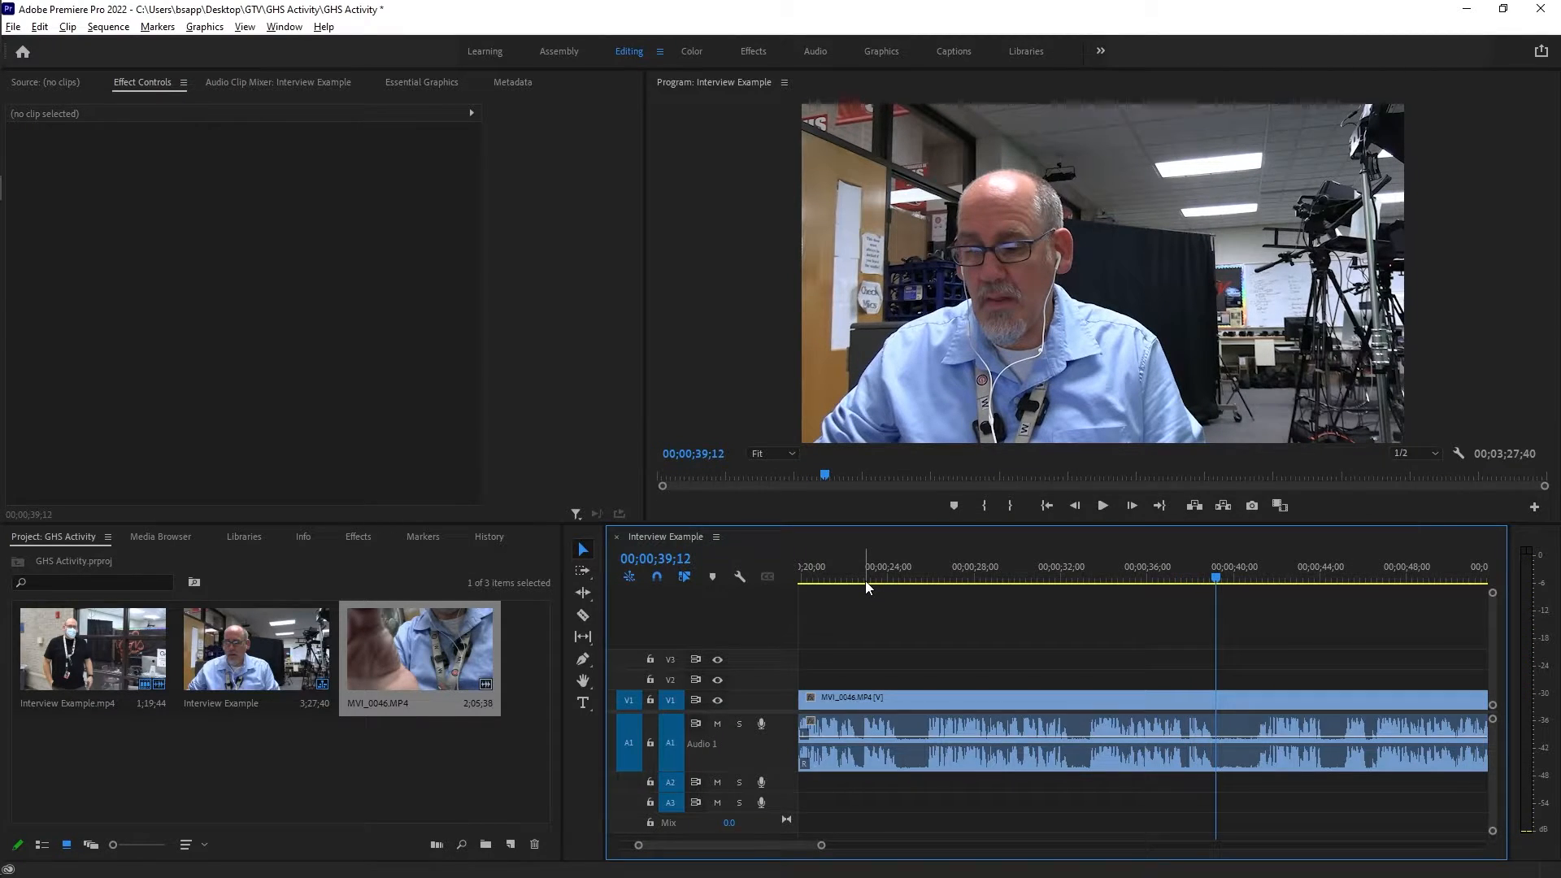
pyautogui.moveTo(1218, 580); pyautogui.dragTo(1217, 580)
pyautogui.hotkey('ctrl', 'k')
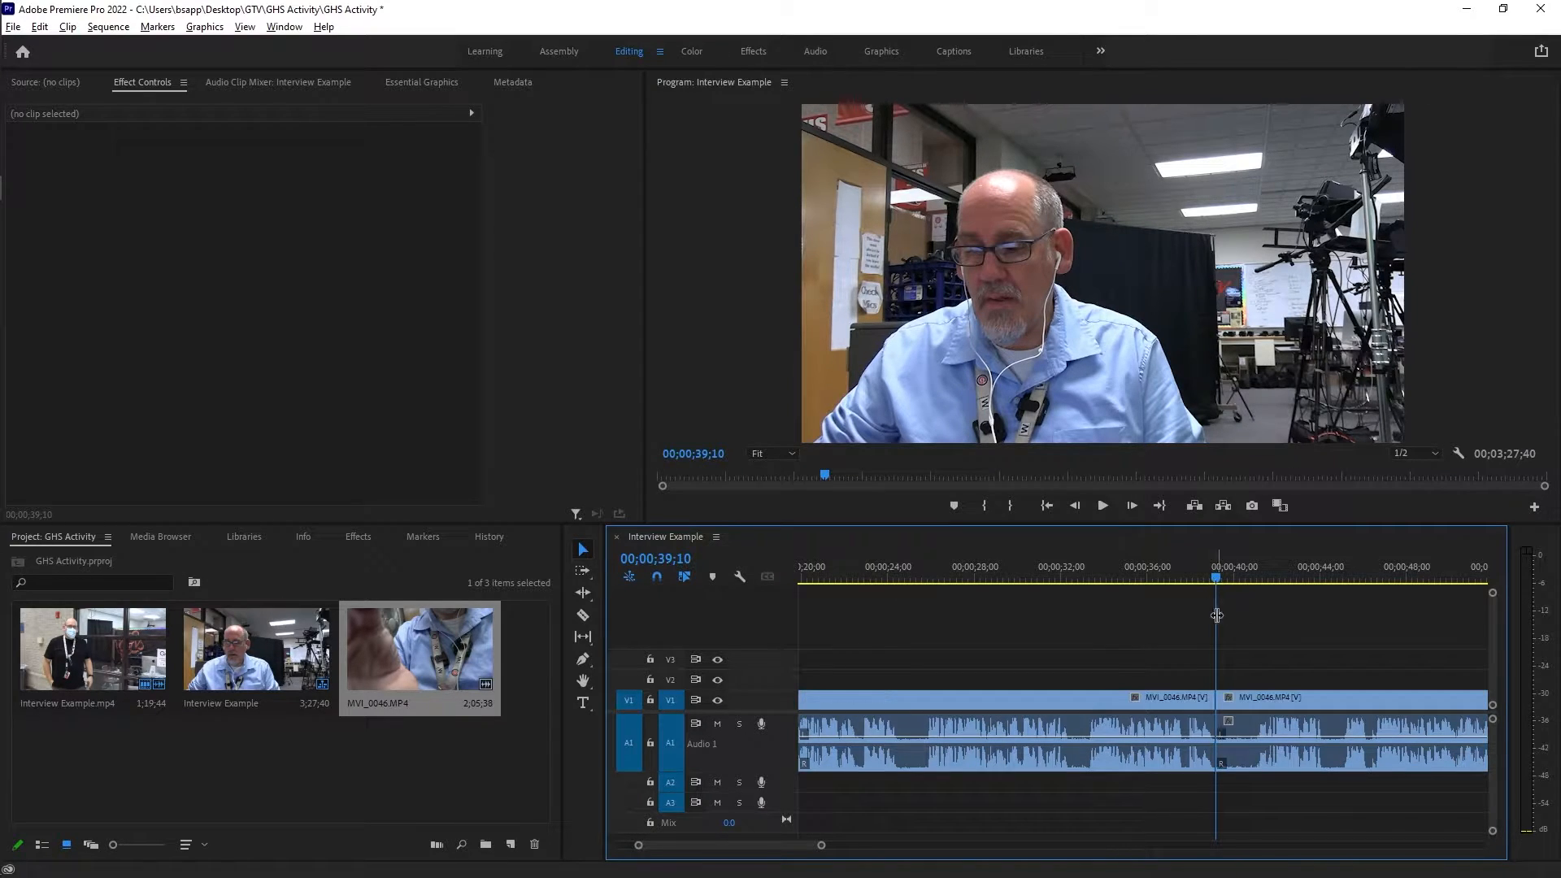
# Play on through the following section and split the MVI_0046 clip at 00;00;52;10.
pyautogui.press('space')
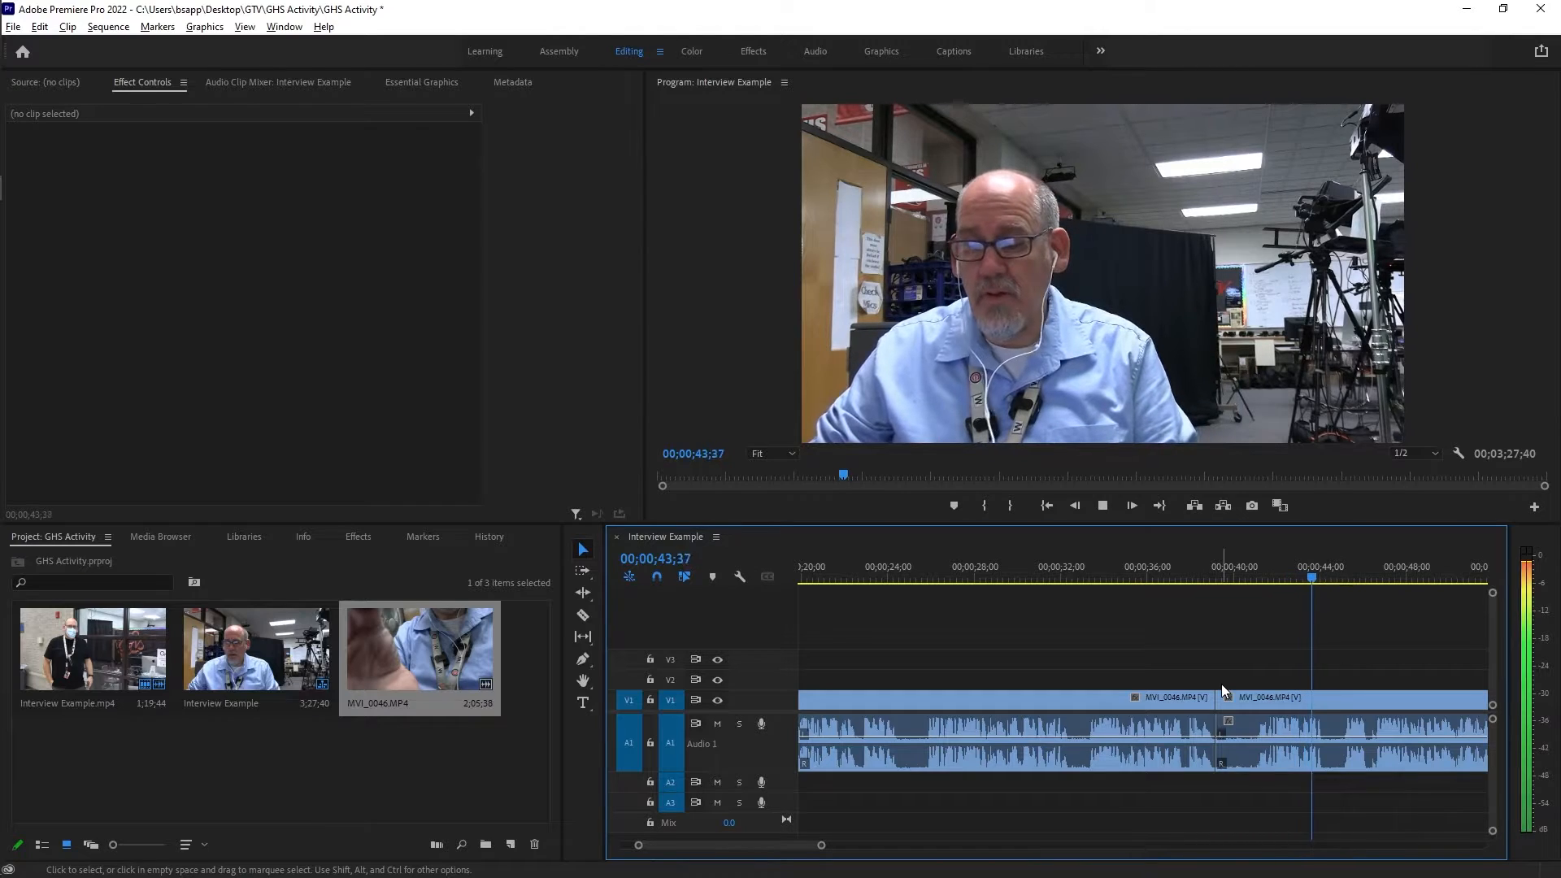
pyautogui.press('space')
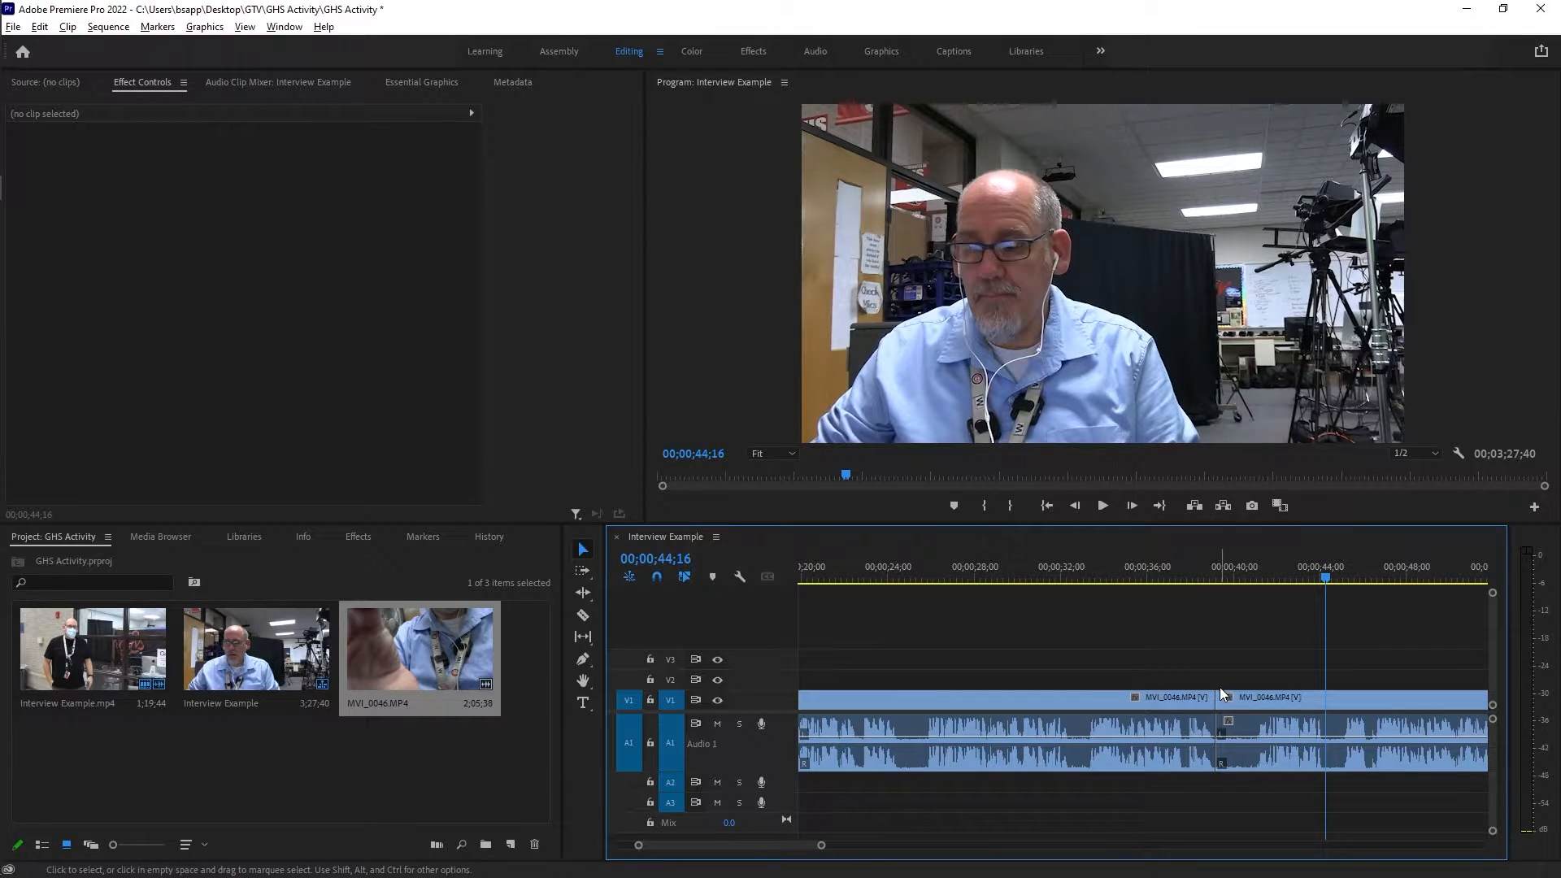
pyautogui.press('space')
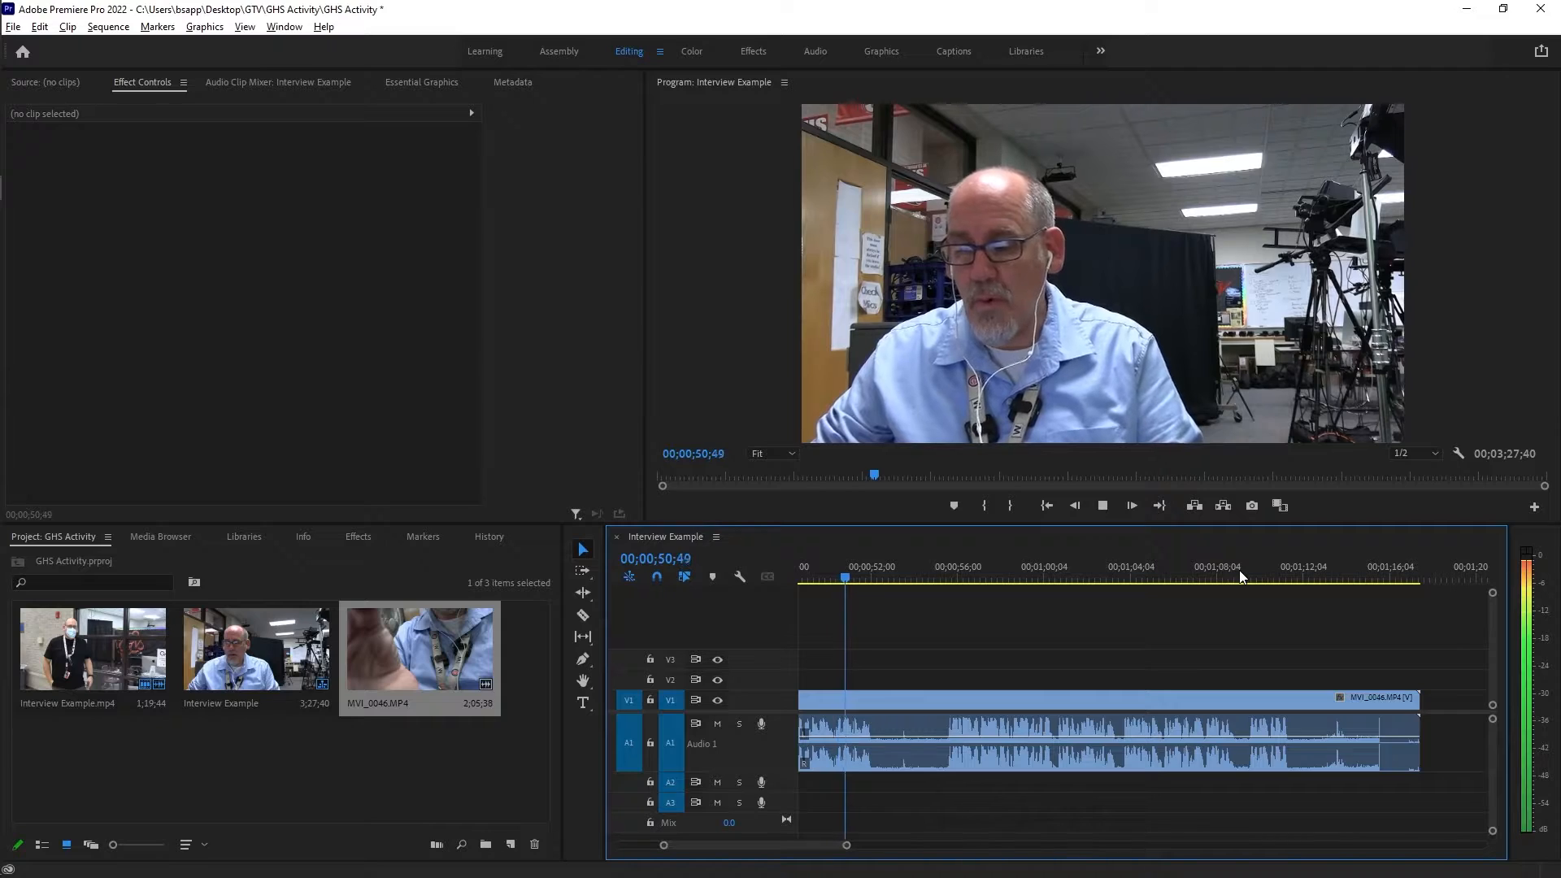
pyautogui.press('space')
pyautogui.hotkey('ctrl', 'k')
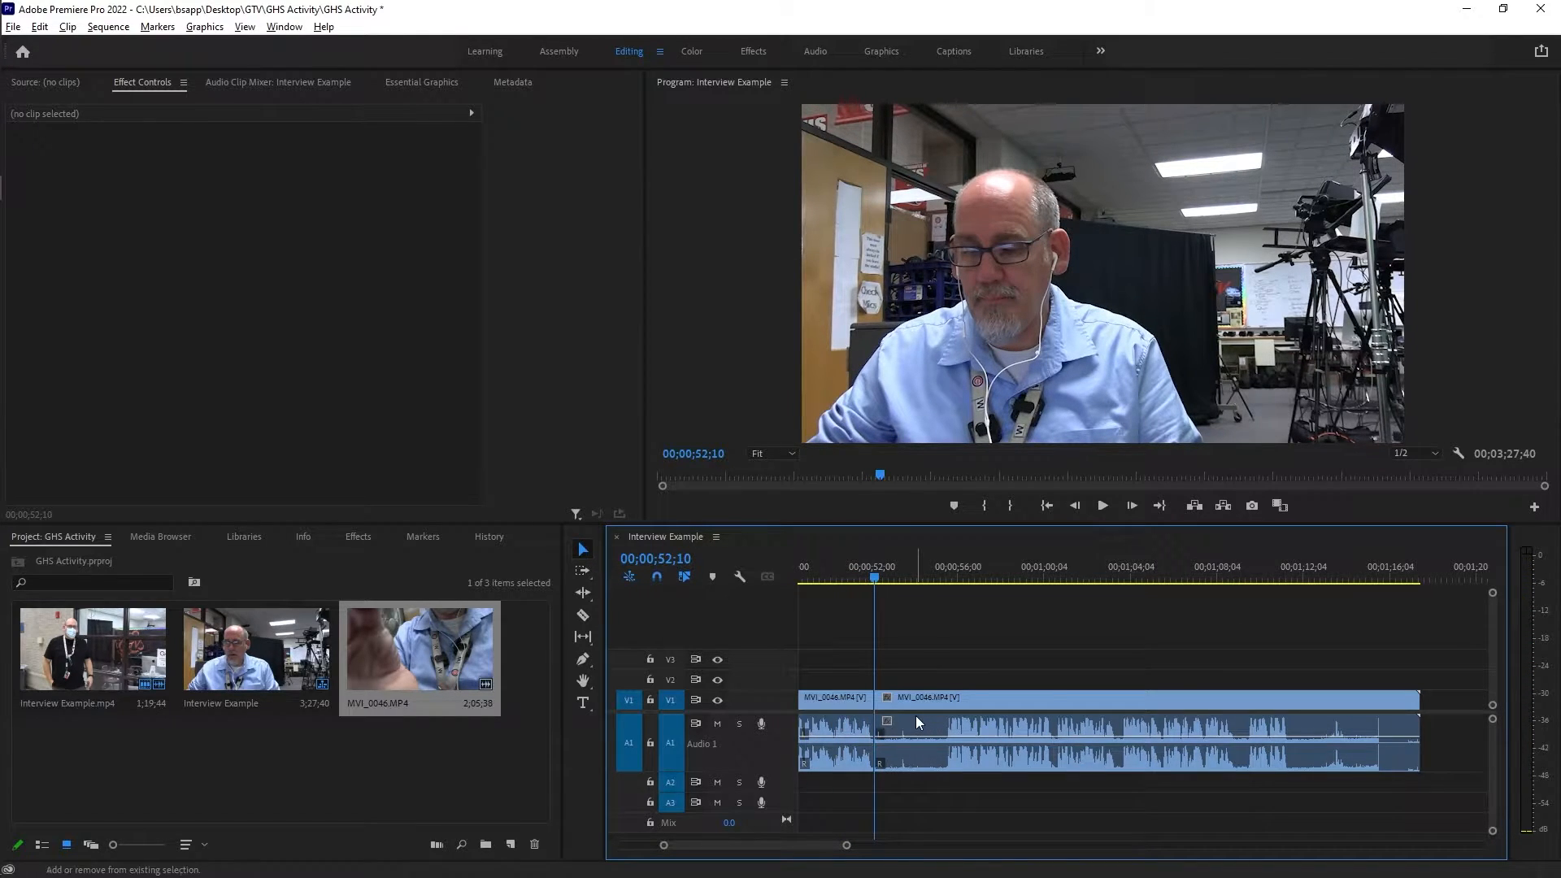
# Replay the section from about 00;00;44;31 and split the MVI_0046 clip at 00;00;46;15.
pyautogui.scroll(3, 915, 715)
pyautogui.click(907, 570)
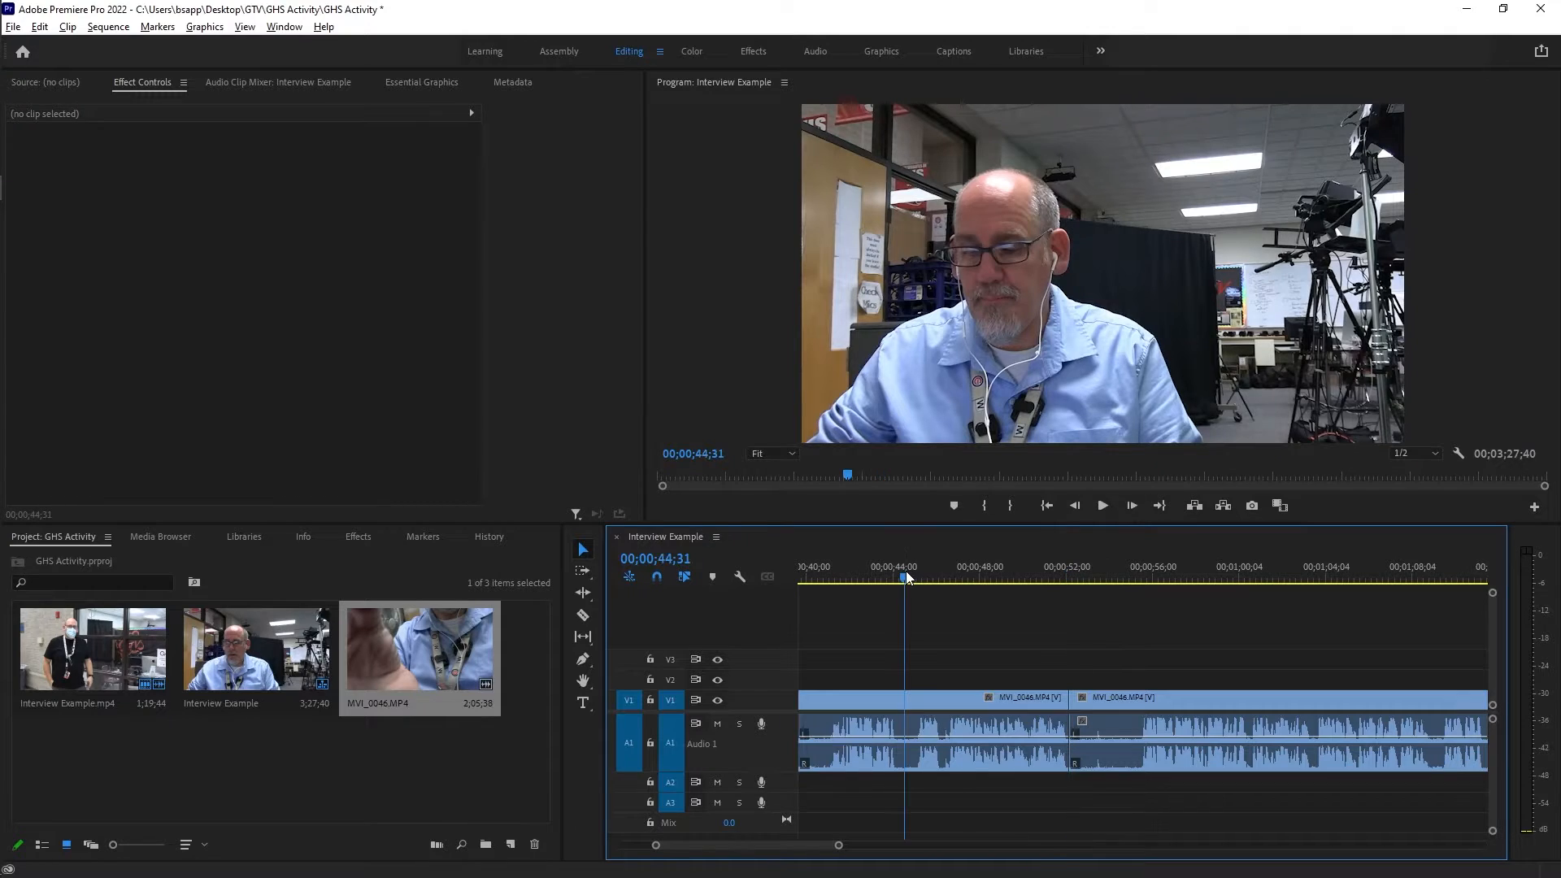
pyautogui.press('space')
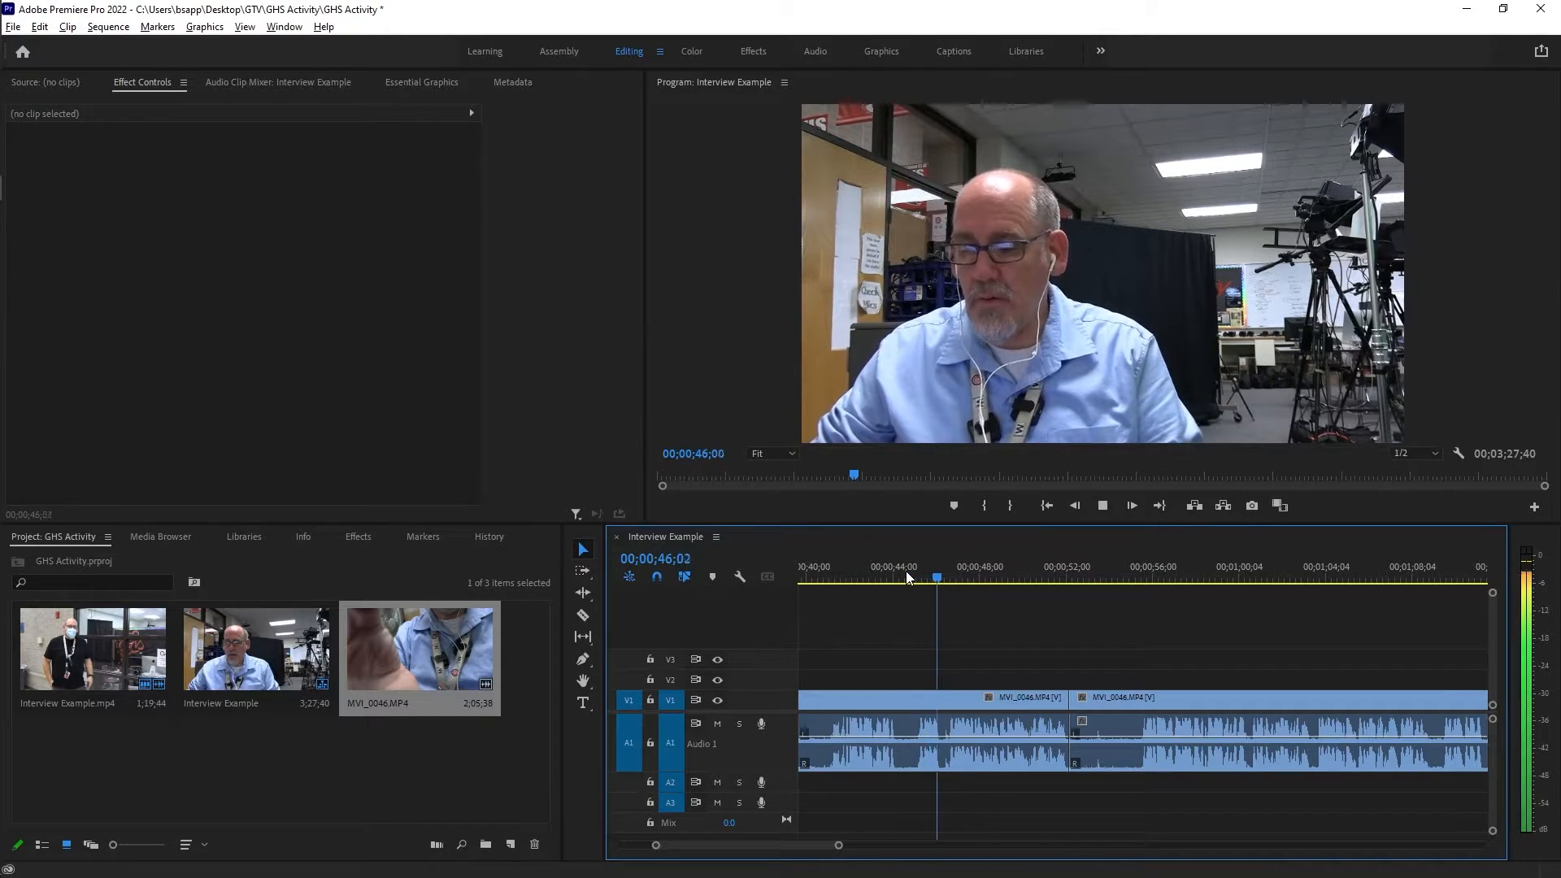
pyautogui.press('space')
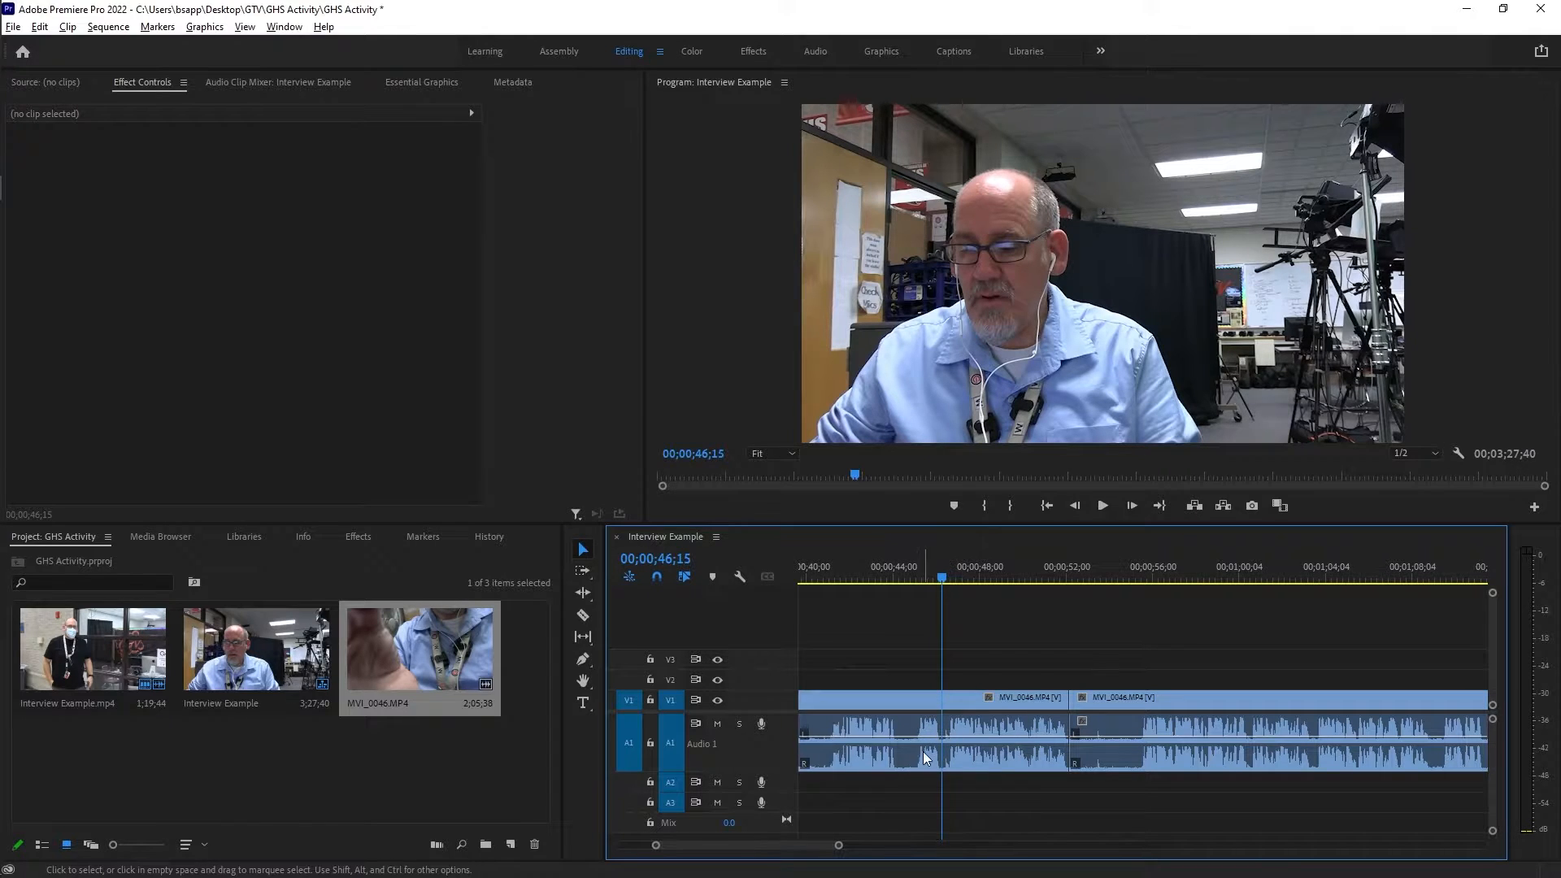
pyautogui.click(953, 695)
pyautogui.hotkey('ctrl', 'k')
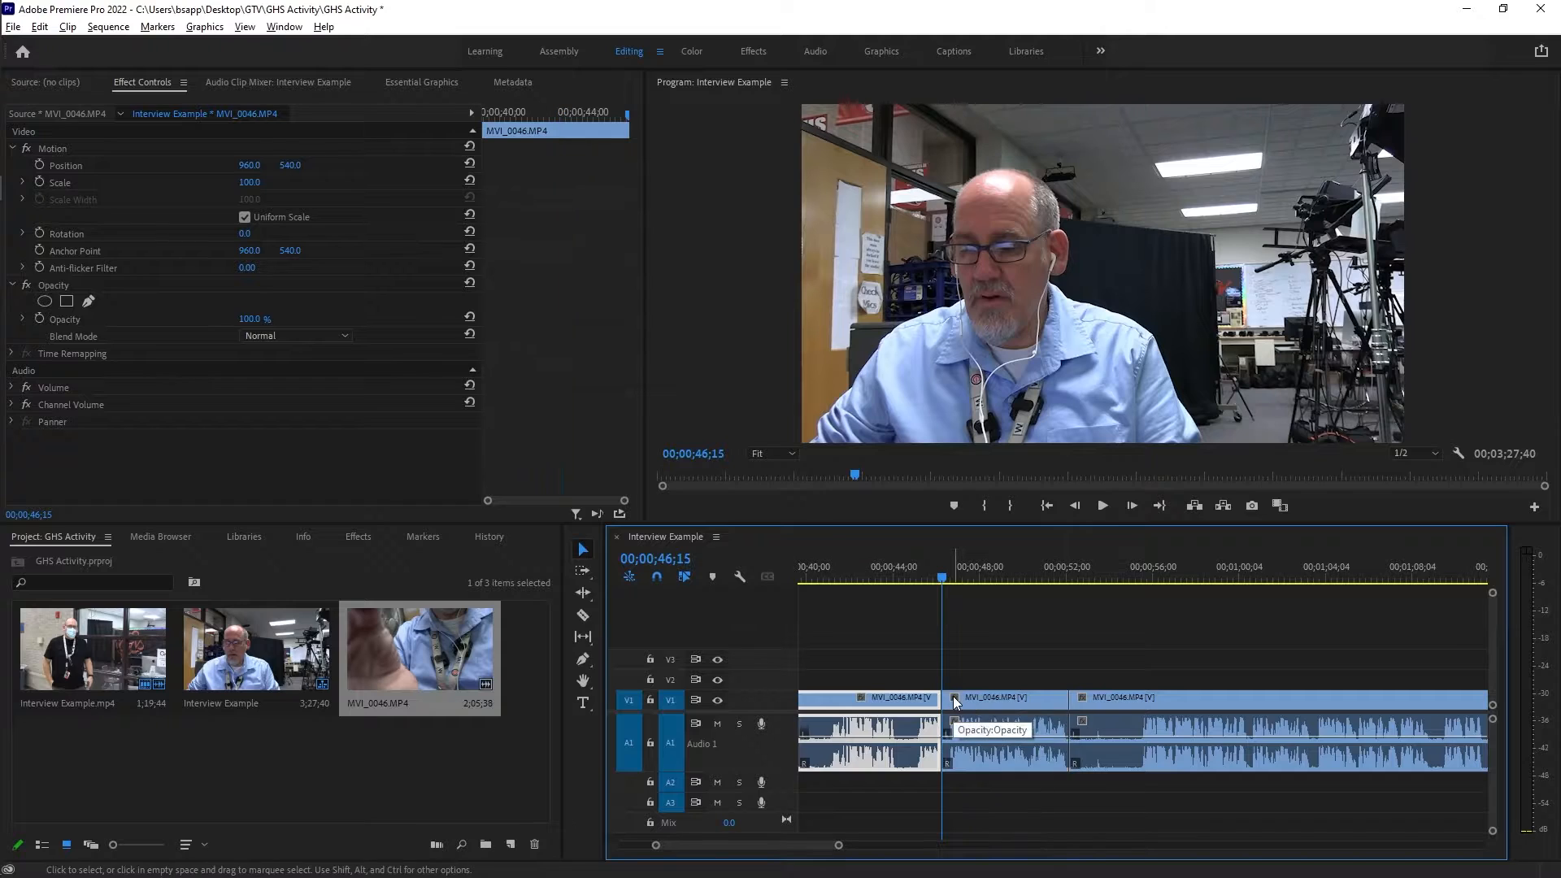
pyautogui.scroll(2, 900, 703)
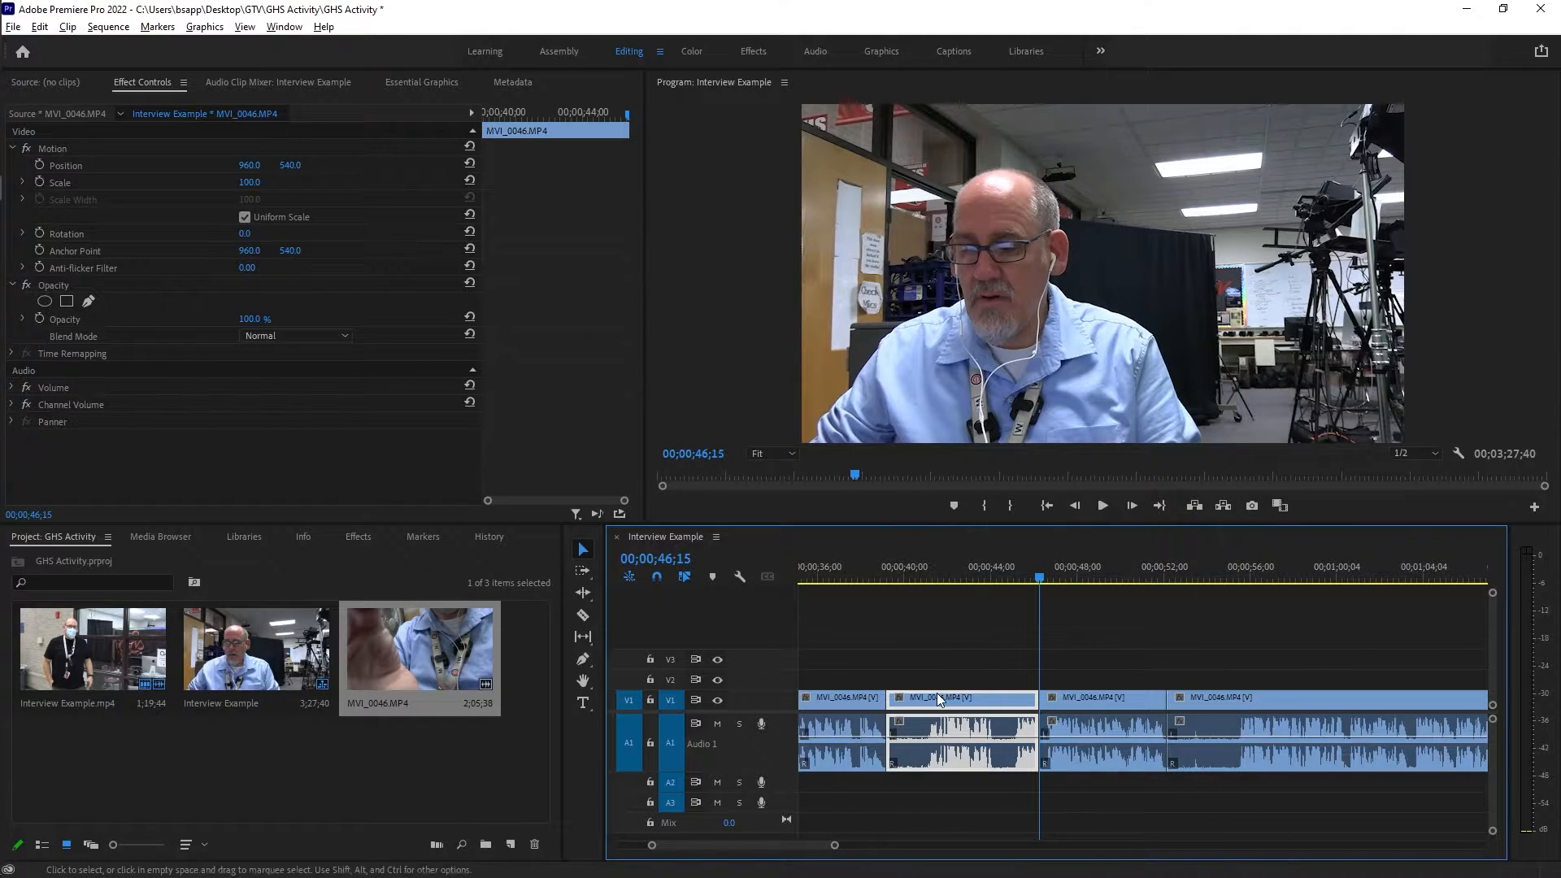
# Delete the MVI_0046 section ending at 00;00;46;15, and trim the end of the preceding clip back to 00;00;32;40.
pyautogui.press('Delete')
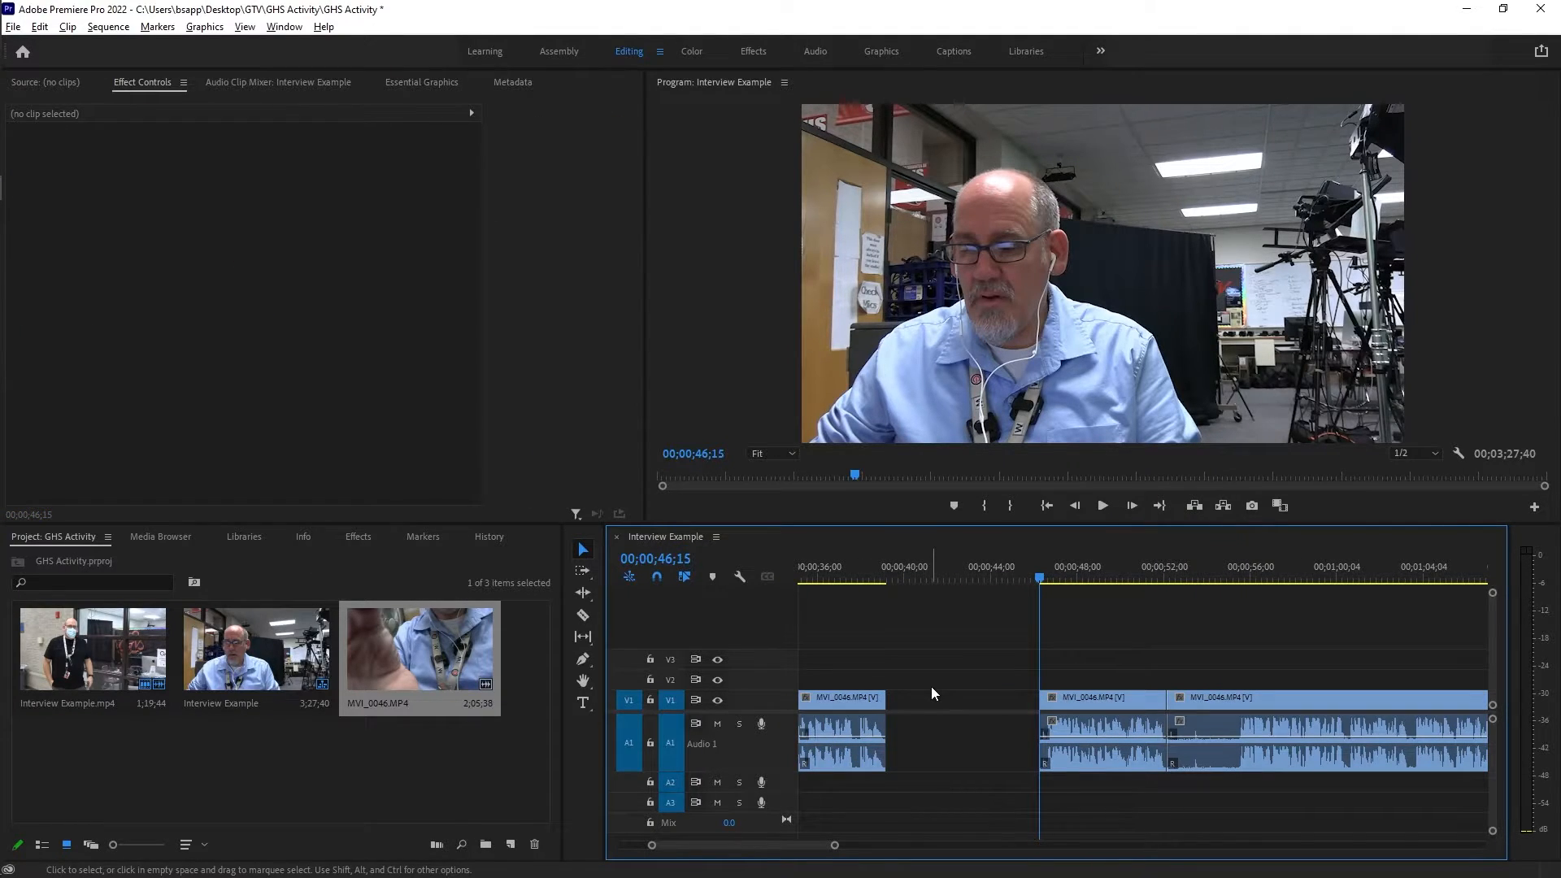
pyautogui.scroll(3, 930, 686)
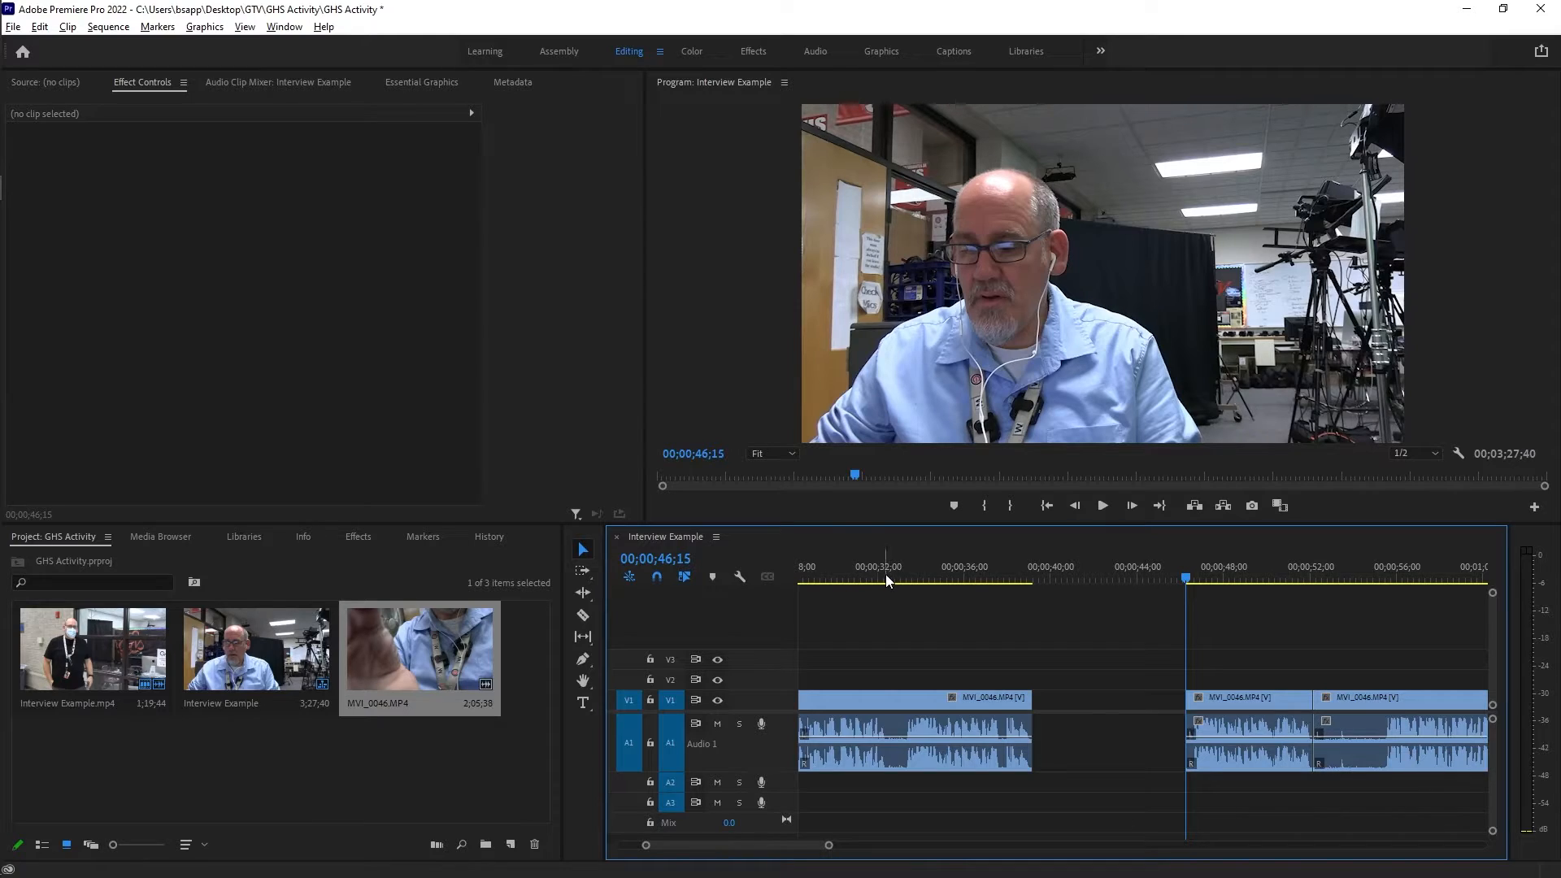
pyautogui.click(885, 574)
pyautogui.press('space')
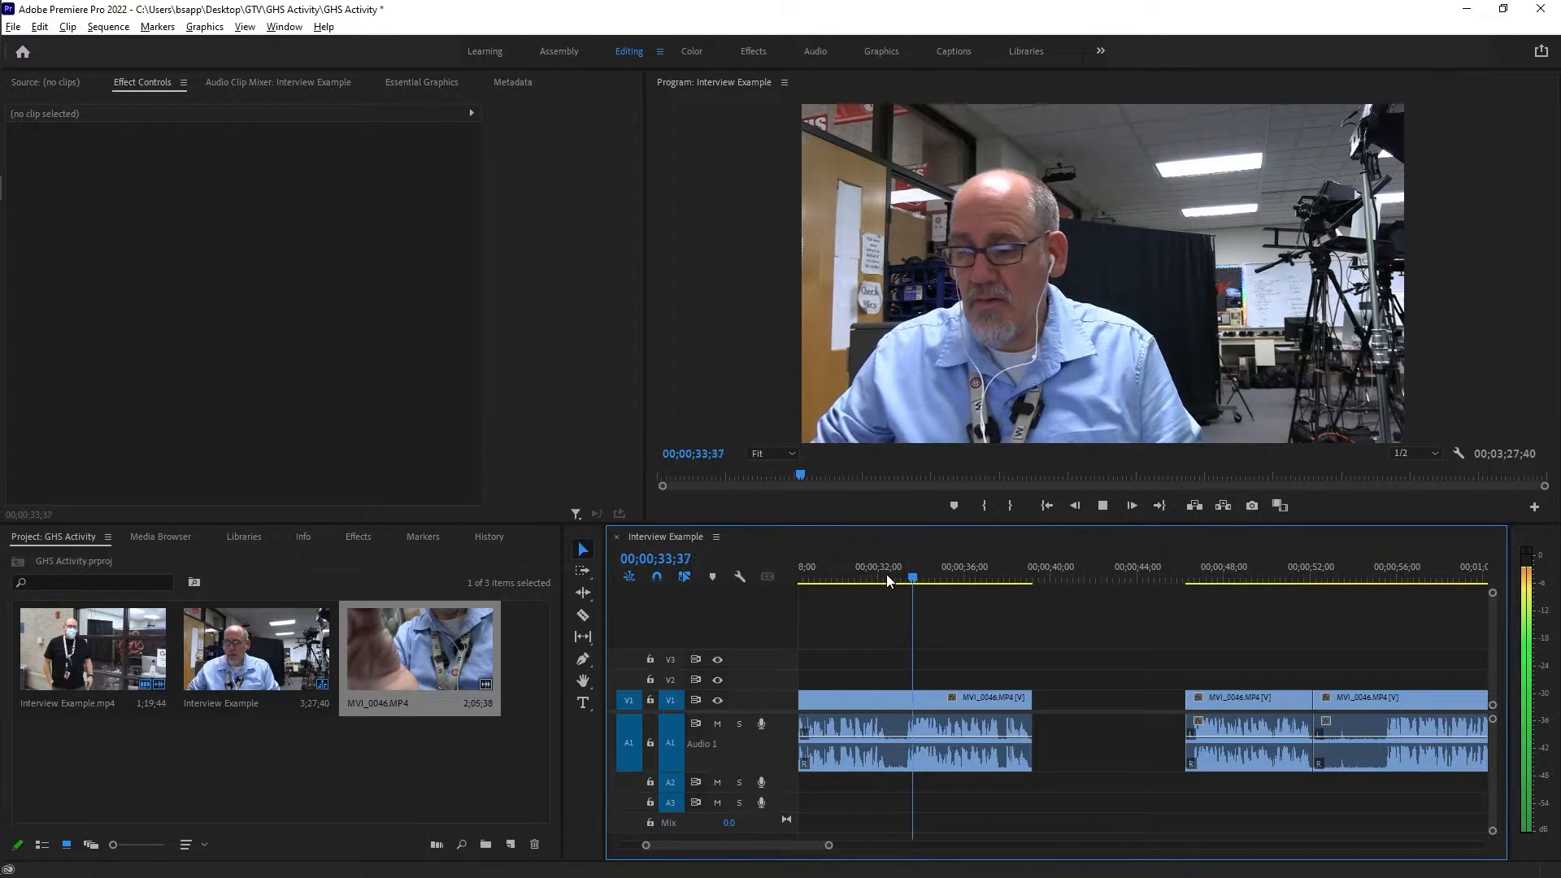
pyautogui.press('space')
pyautogui.moveTo(921, 579); pyautogui.dragTo(890, 578)
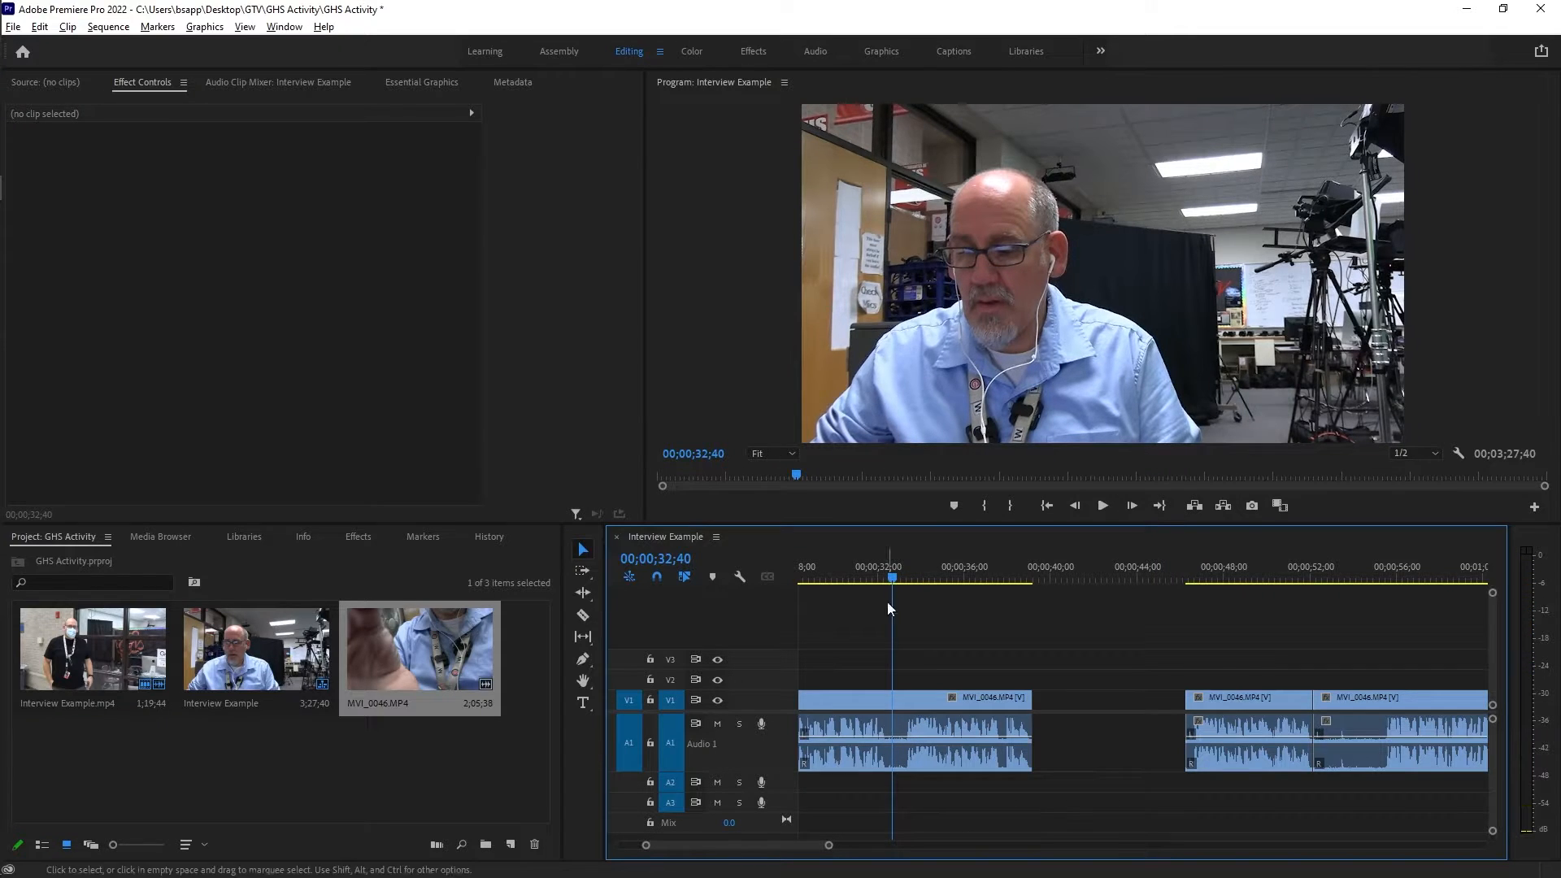
pyautogui.moveTo(1028, 697); pyautogui.dragTo(892, 693)
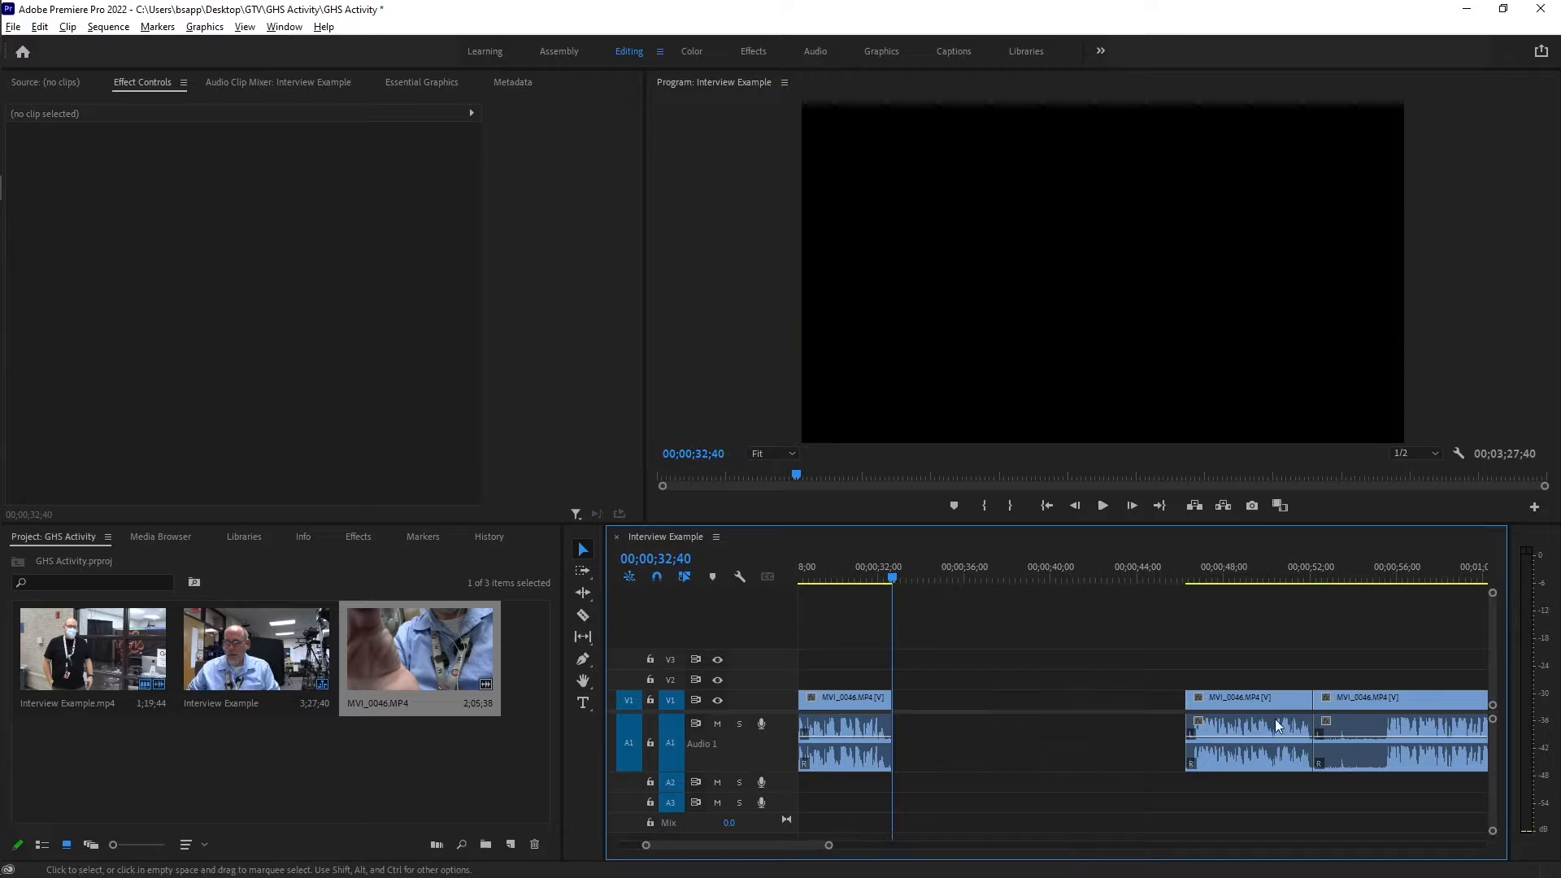
# Move the next short MVI_0046 section against the first clip's end at 00;00;32;40 and play it through.
pyautogui.moveTo(1281, 701); pyautogui.dragTo(985, 712)
pyautogui.press('space')
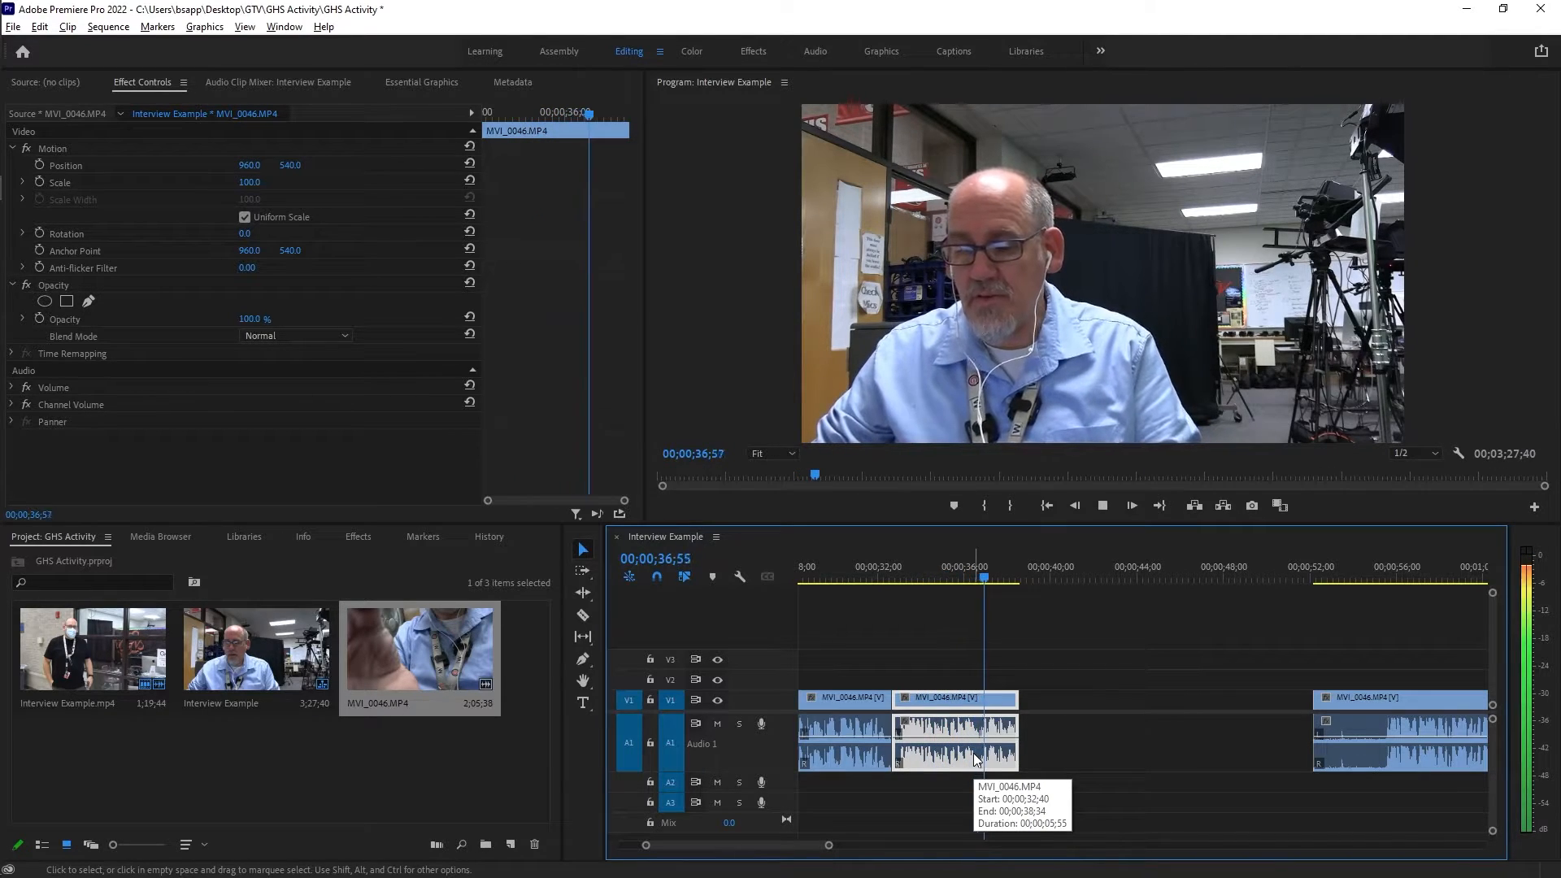
pyautogui.press('space')
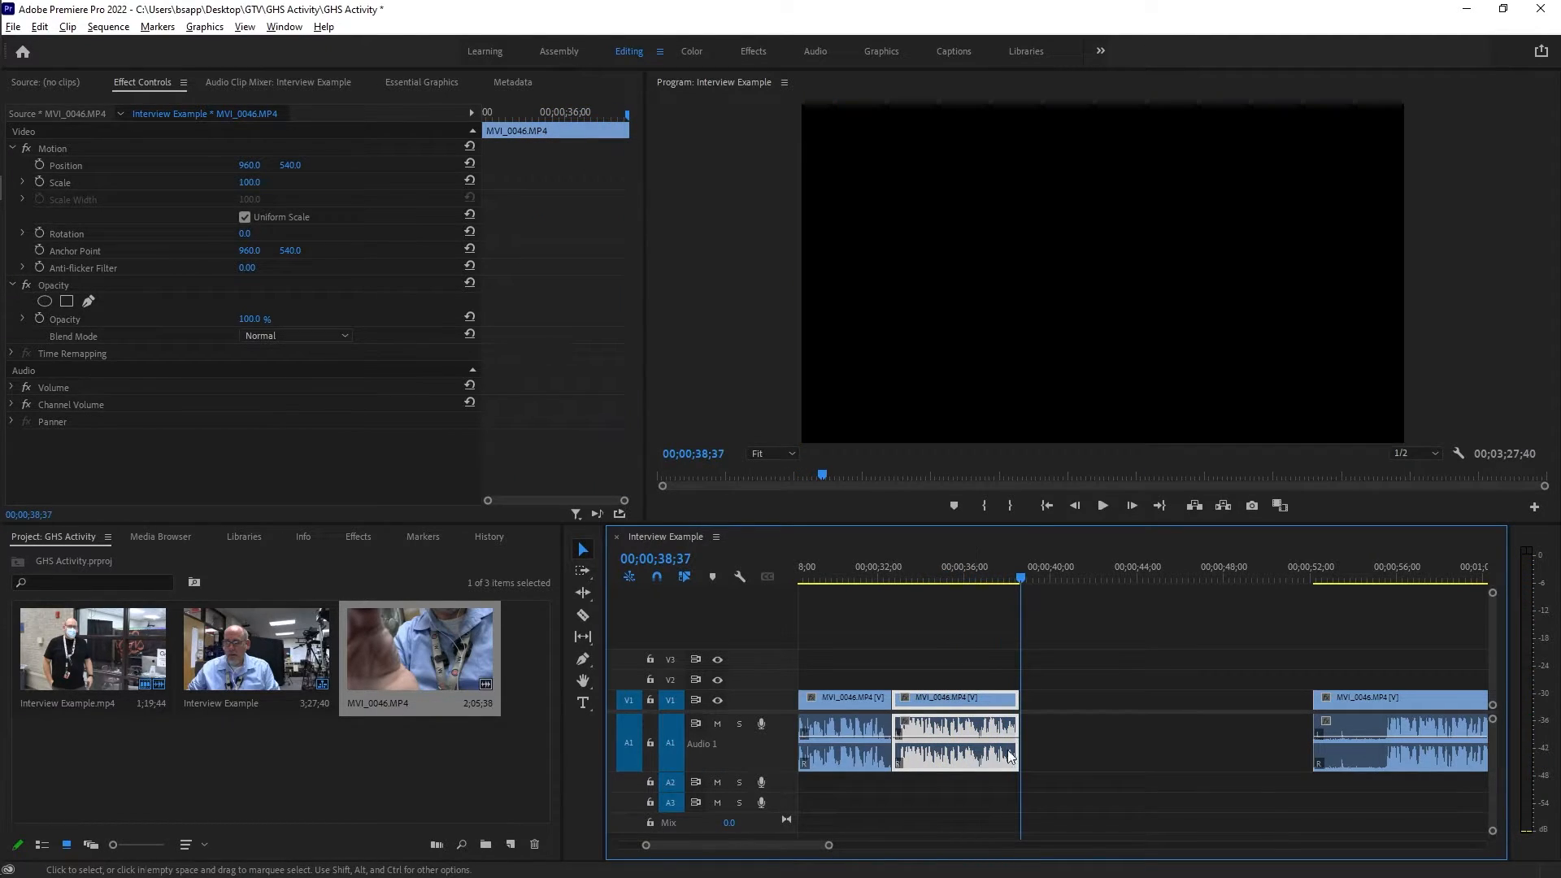
# Place Interview Example.mp4 after the second MVI_0046 clip on V1 and A1, with the last MVI_0046 section following it.
pyautogui.press('alt')
pyautogui.keyDown('alt'); pyautogui.scroll(-5, 1081, 727); pyautogui.keyUp('alt')
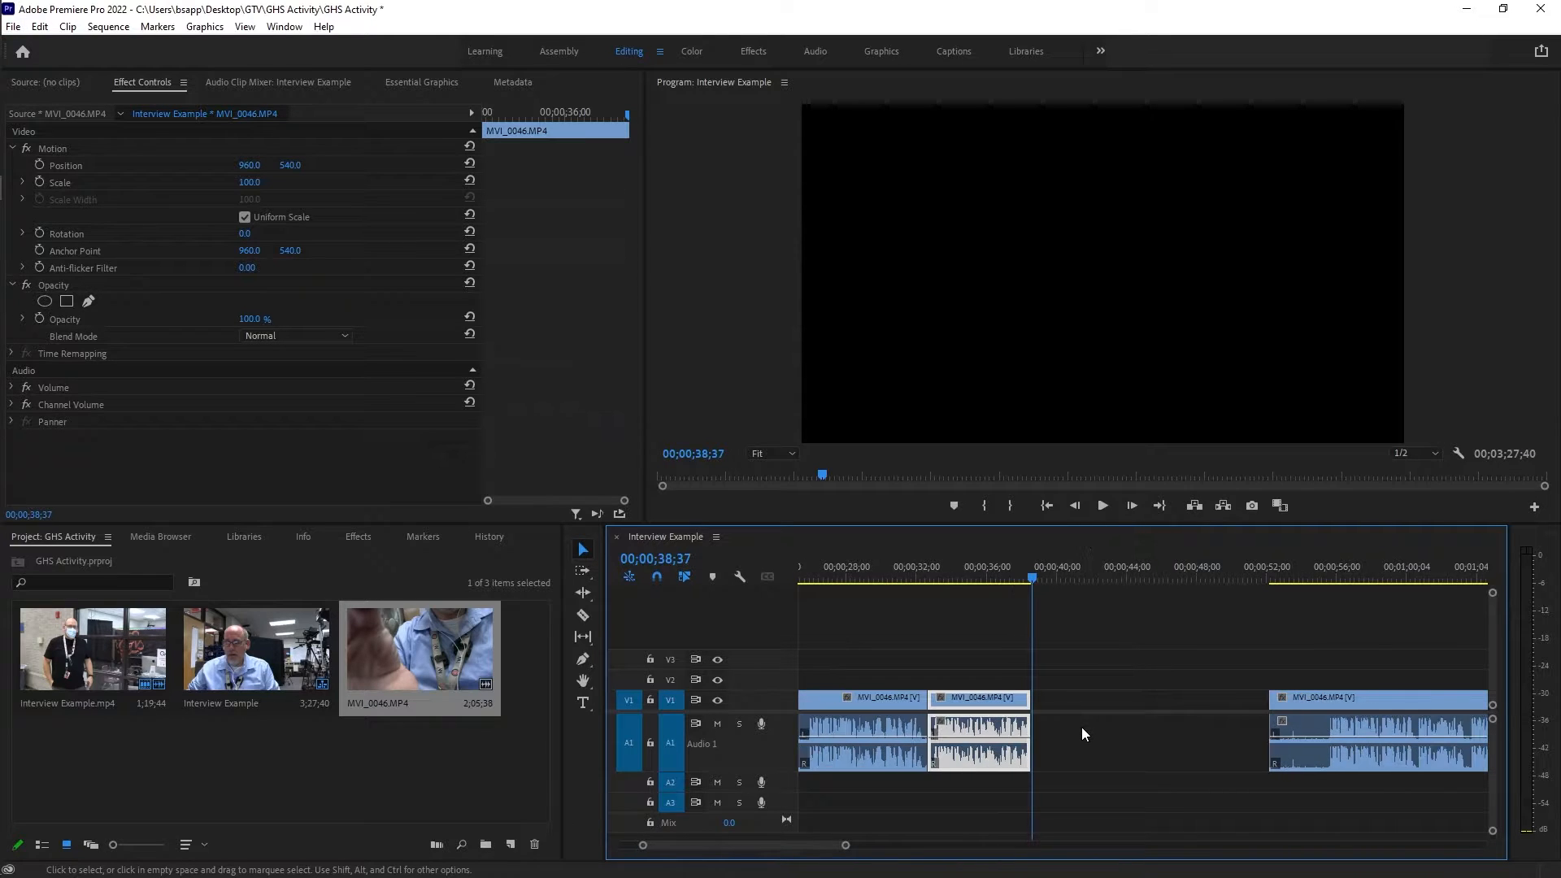
pyautogui.keyDown('alt'); pyautogui.scroll(-4, 1082, 727); pyautogui.keyUp('alt')
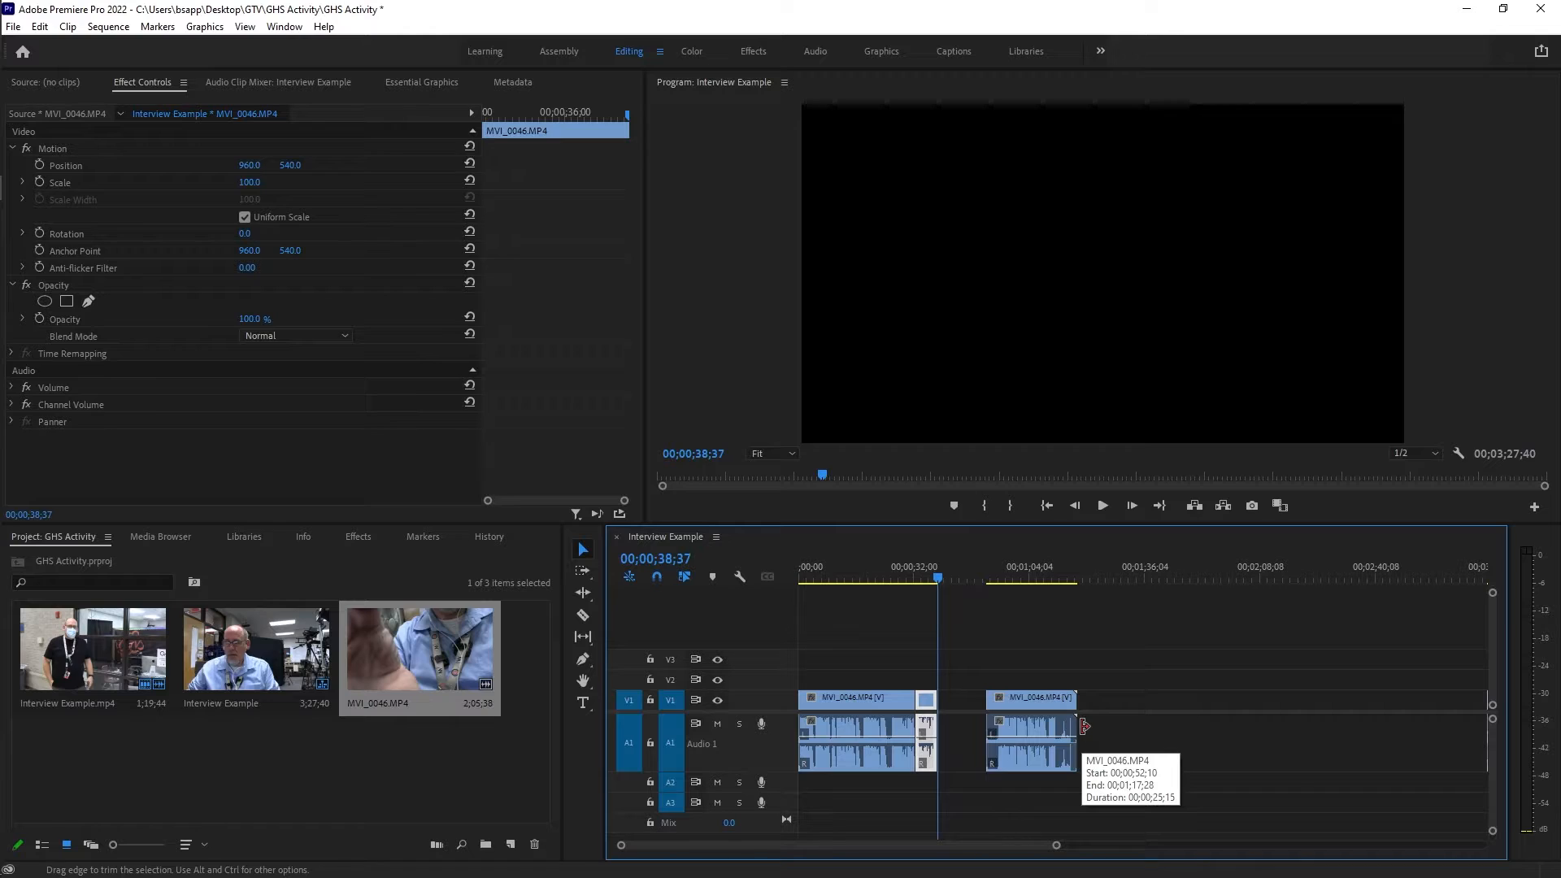
pyautogui.moveTo(1043, 851); pyautogui.dragTo(1057, 845)
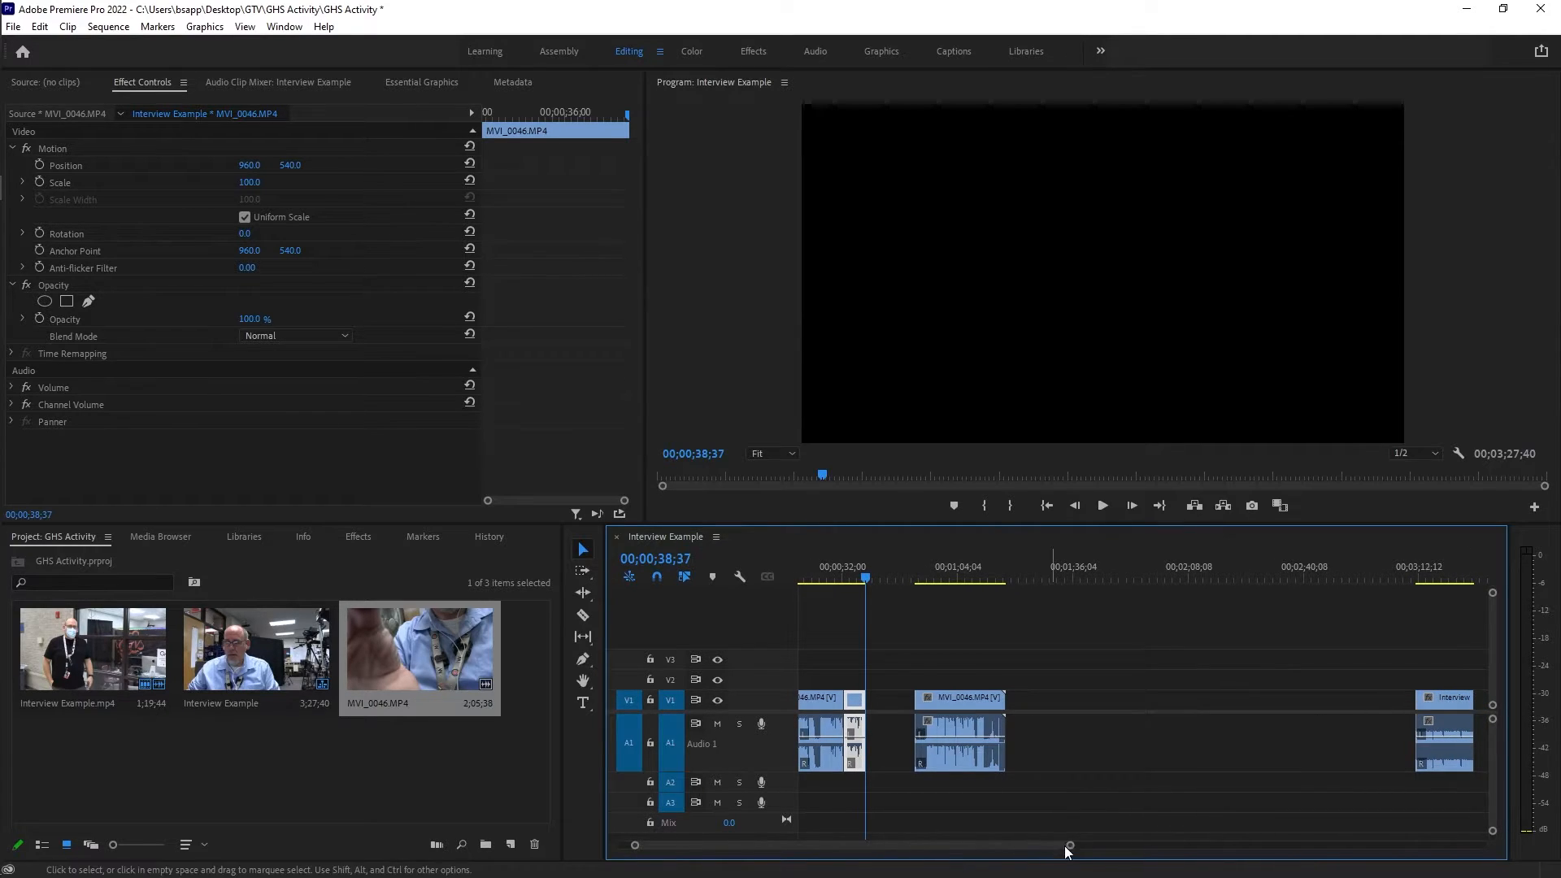
pyautogui.moveTo(1458, 713); pyautogui.dragTo(1079, 715)
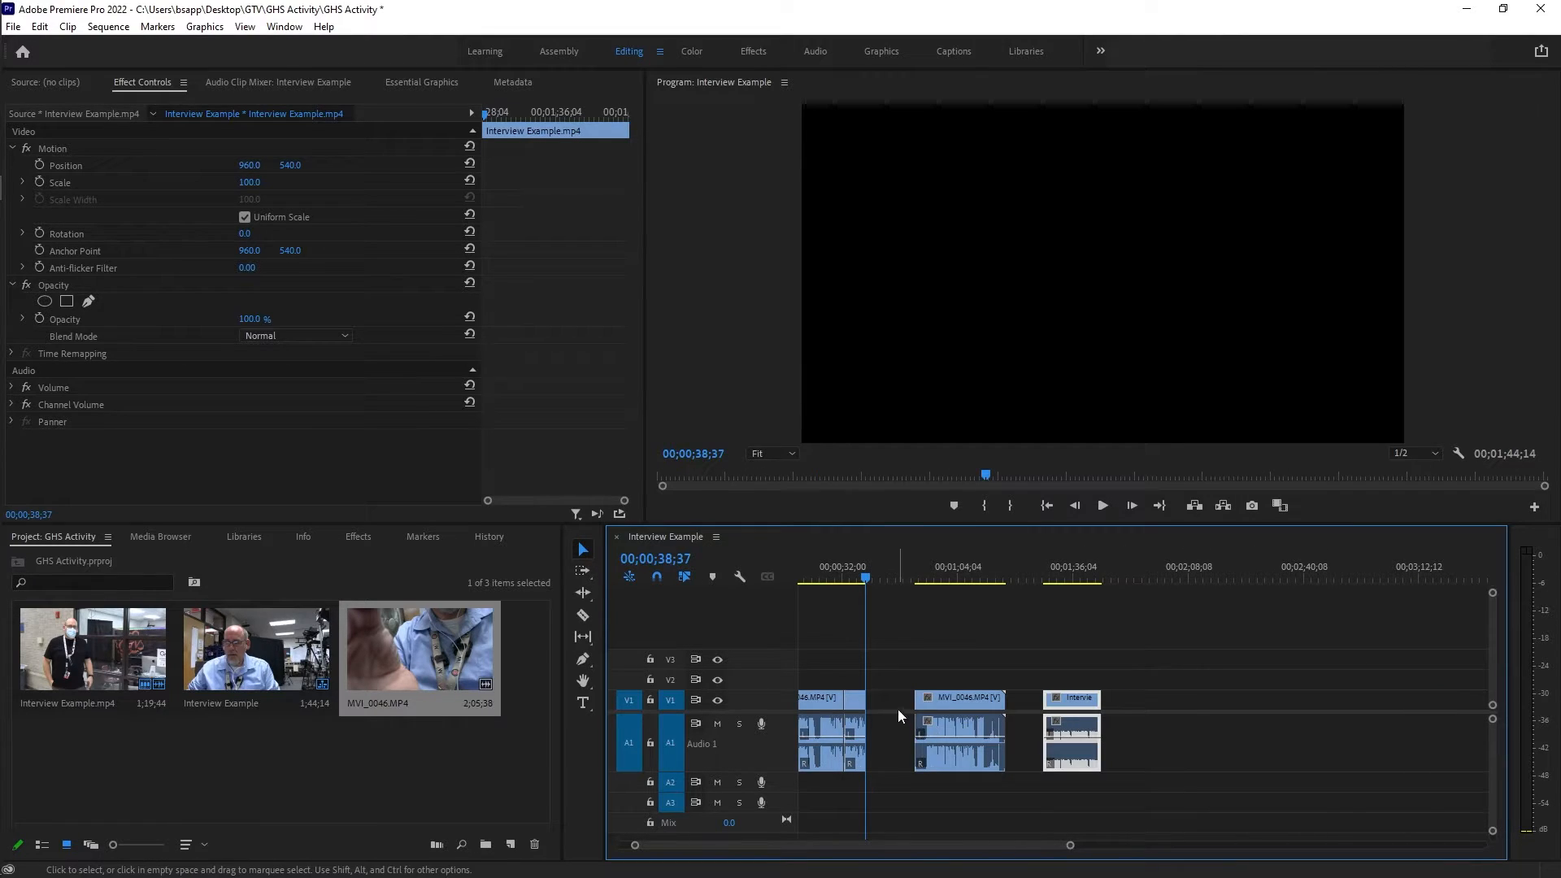
pyautogui.moveTo(955, 696)
pyautogui.mouseDown()
pyautogui.moveTo(1141, 691)
pyautogui.moveTo(1088, 702)
pyautogui.moveTo(1138, 706)
pyautogui.moveTo(967, 710)
pyautogui.mouseUp()
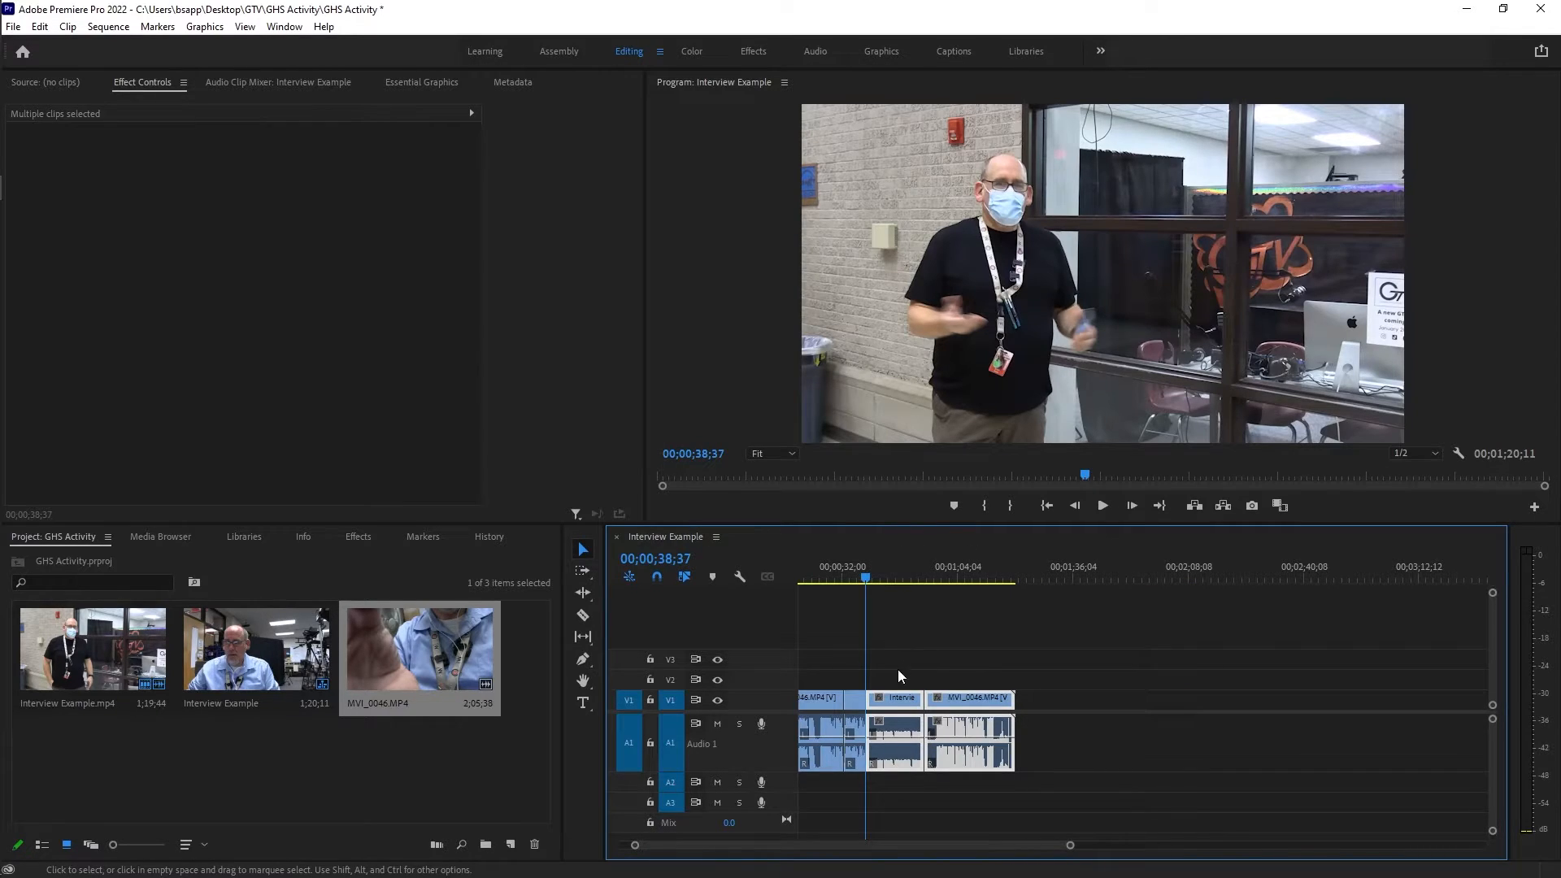
# Close the small gap between the second MVI_0046 clip and Interview Example.mp4 at about 00;00;38;34.
pyautogui.moveTo(1070, 845); pyautogui.dragTo(908, 846)
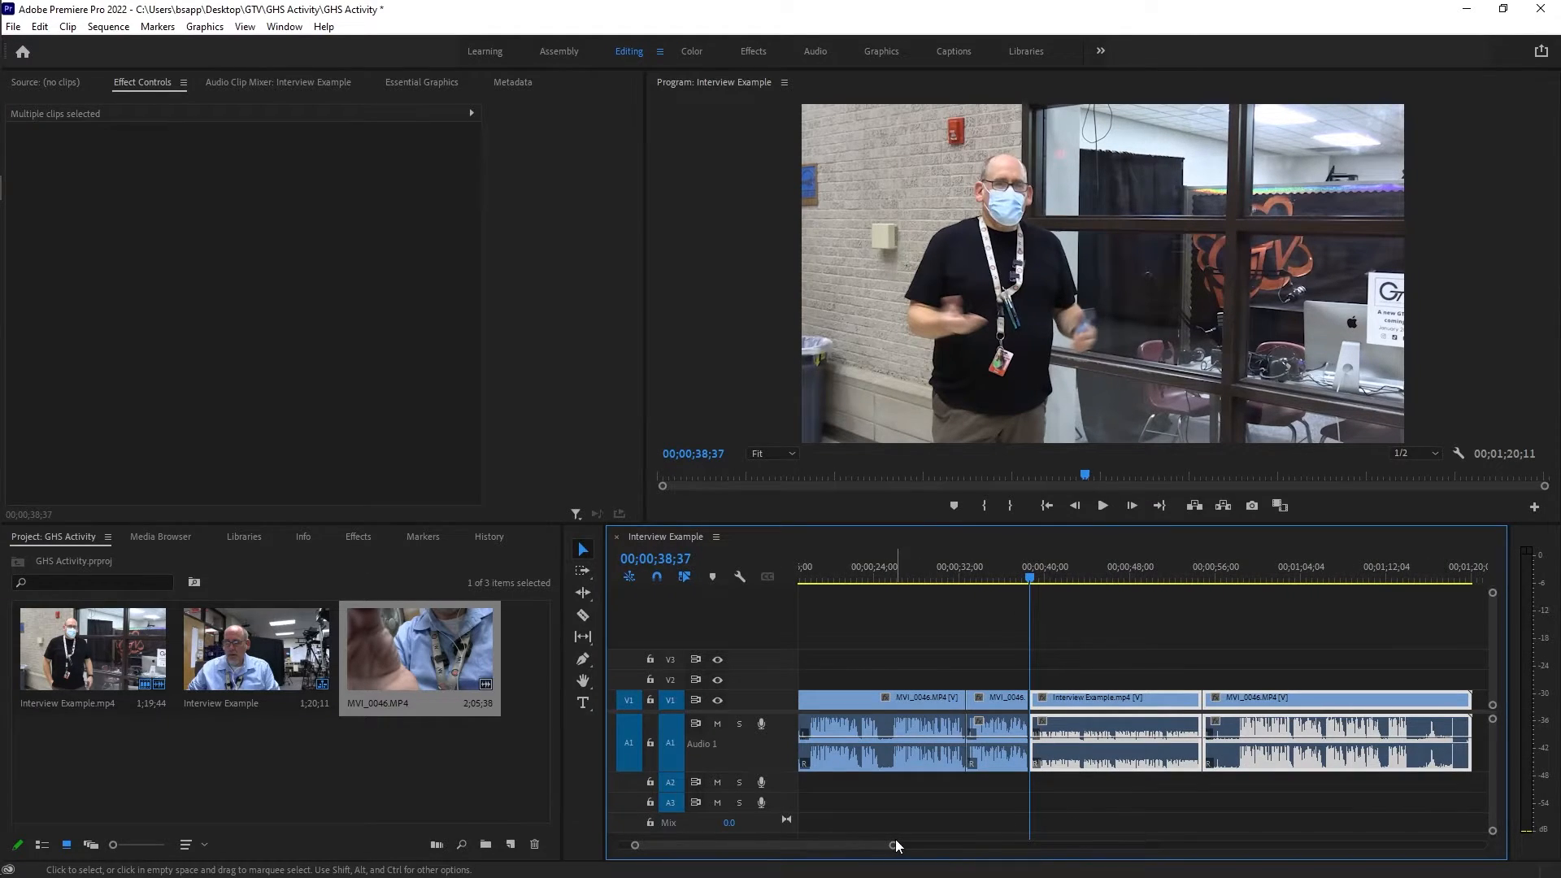
pyautogui.moveTo(895, 847); pyautogui.dragTo(792, 846)
pyautogui.click(1133, 578)
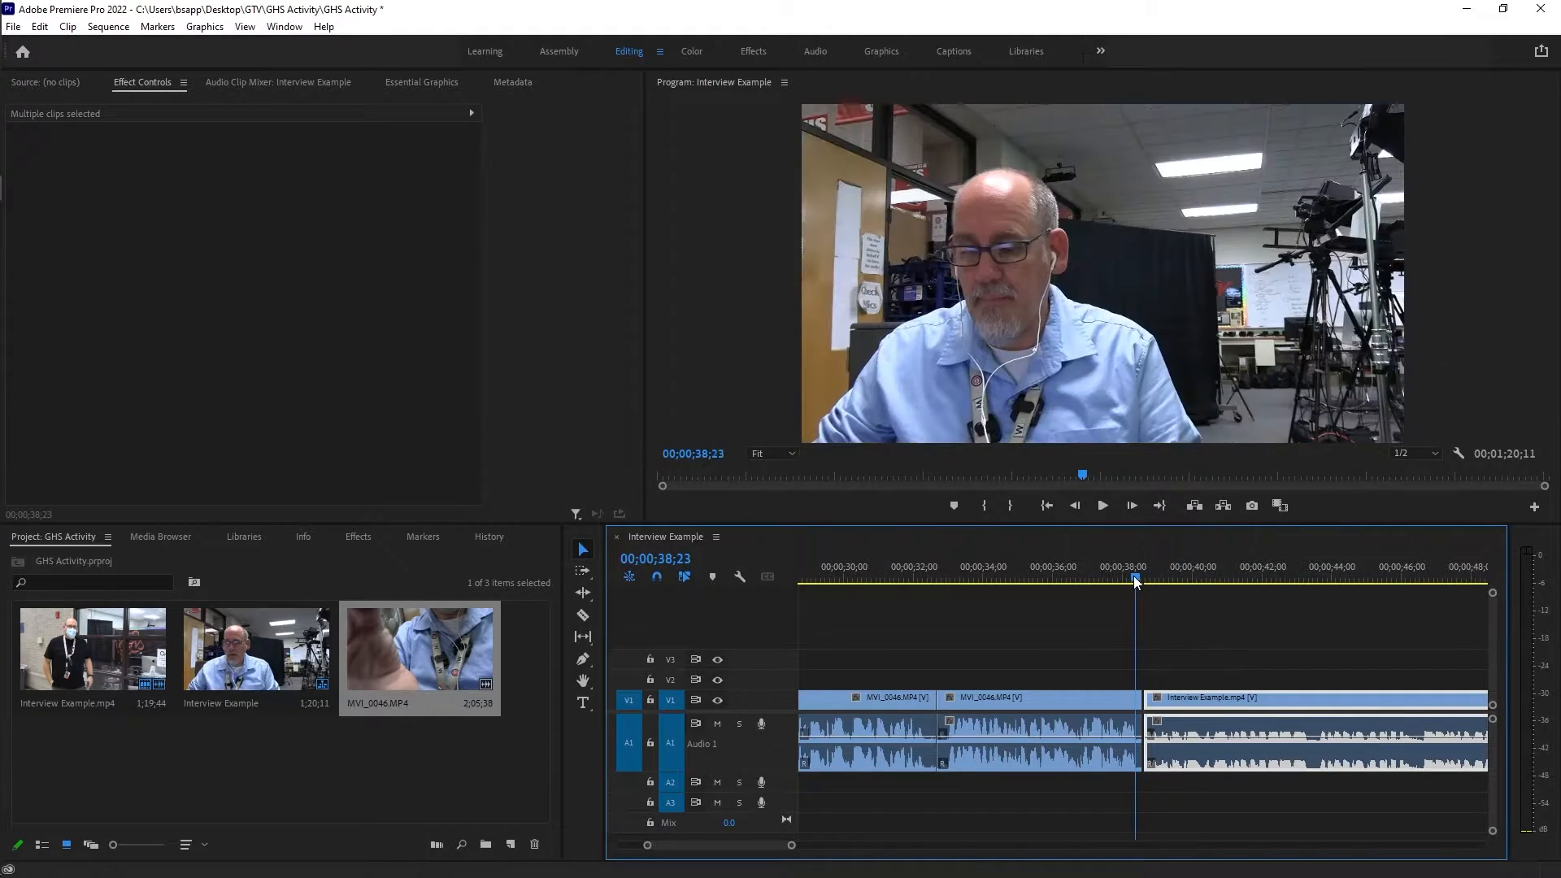
pyautogui.scroll(5, 1180, 663)
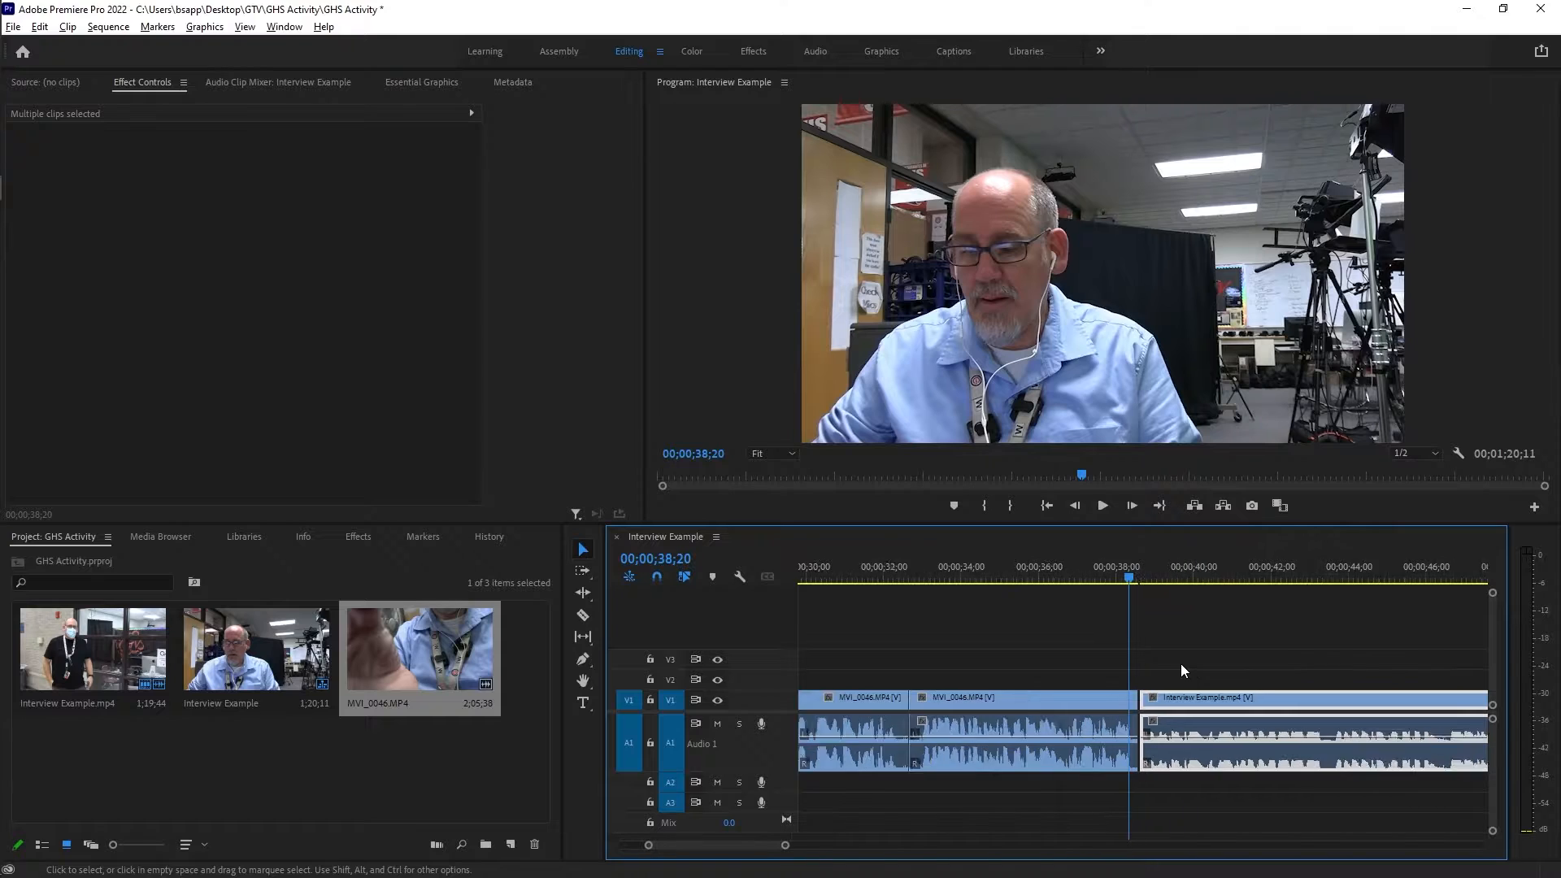
pyautogui.moveTo(1142, 699); pyautogui.dragTo(1140, 699)
# Play across the interview clip, trim the start of the last MVI_0046 section to 00;00;58;12, and close the gap before it.
pyautogui.click(937, 579)
pyautogui.press('space')
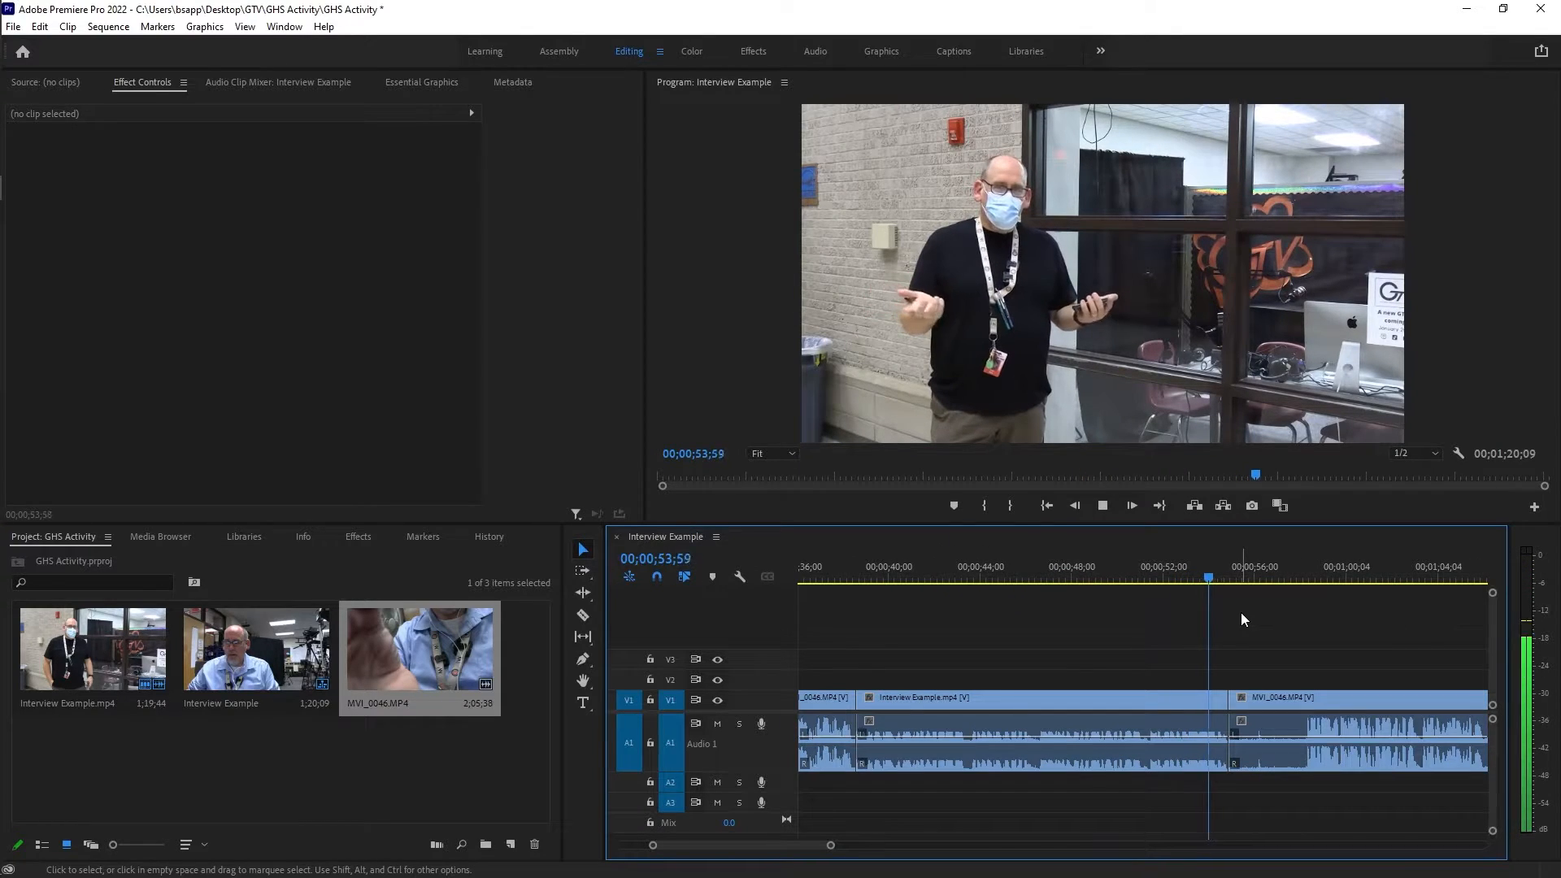
pyautogui.press('space')
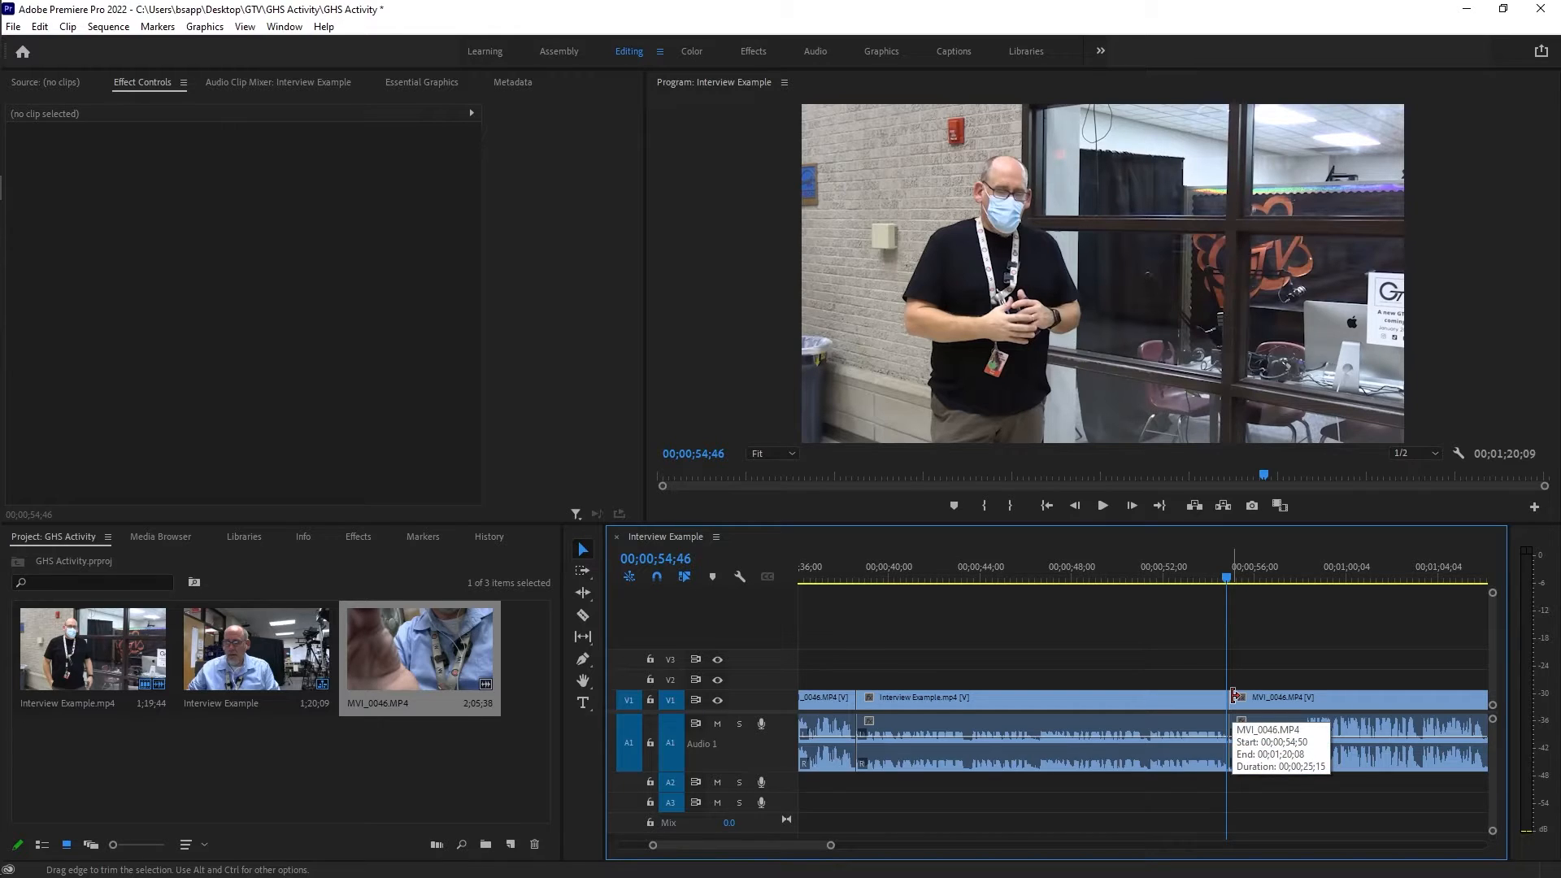
pyautogui.press('space')
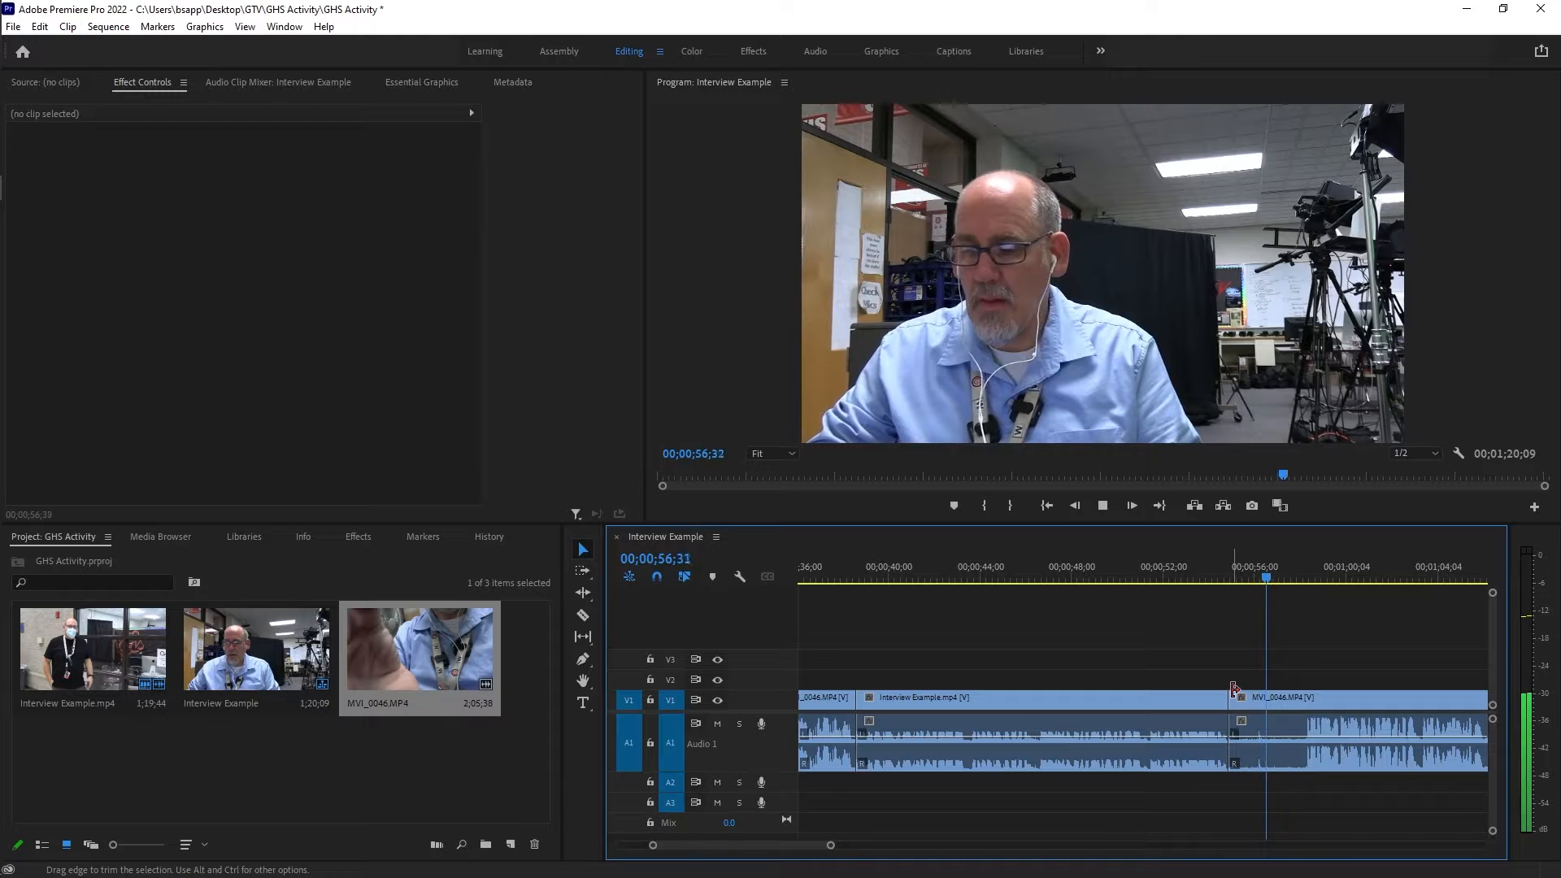
pyautogui.press('space')
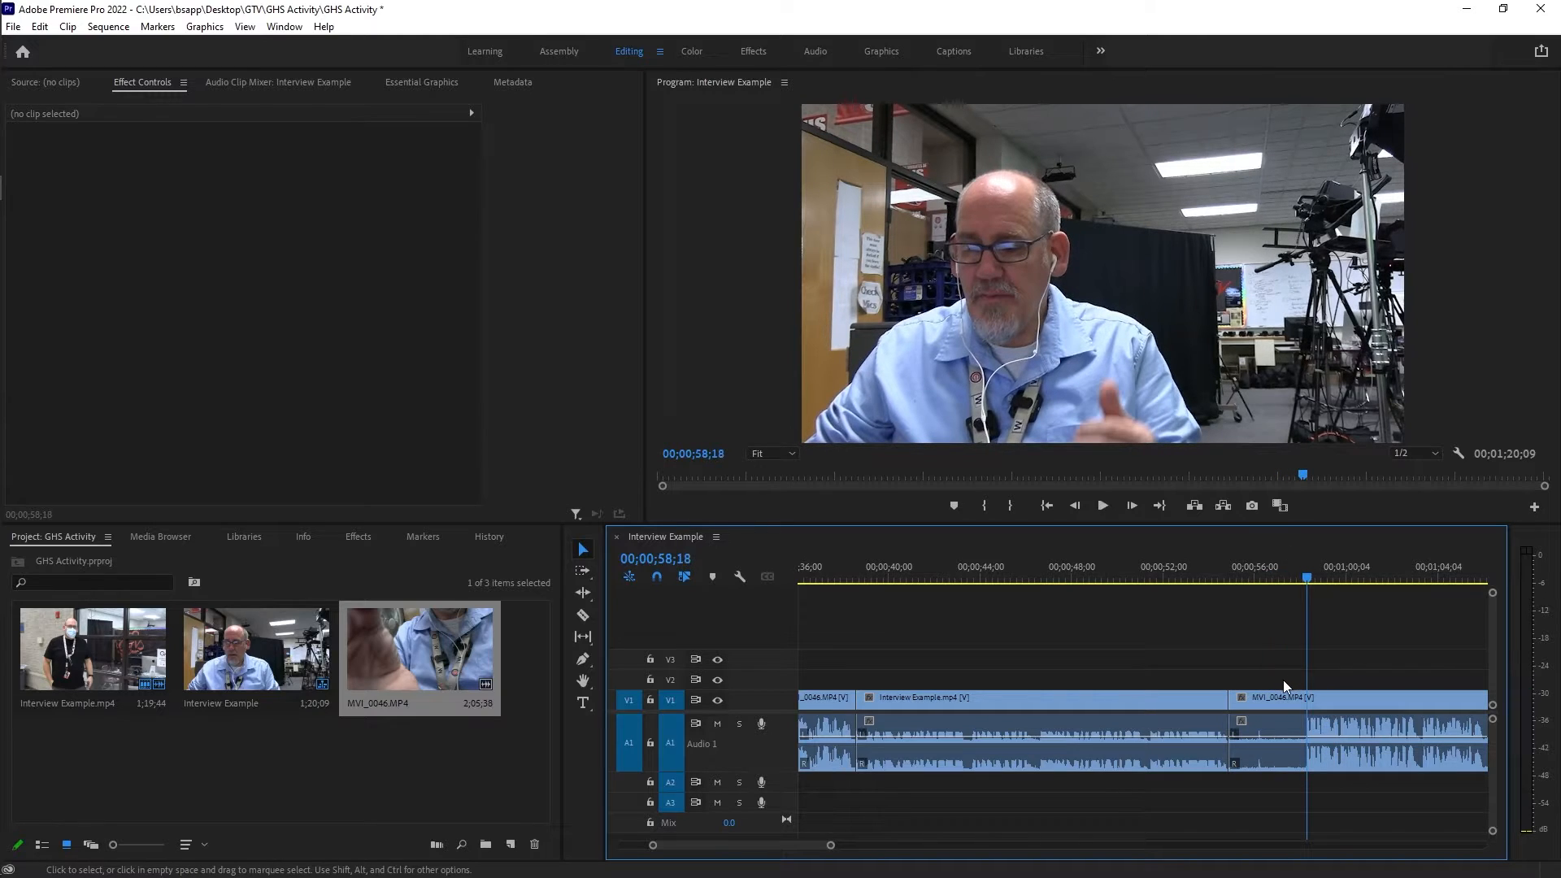
pyautogui.moveTo(1307, 578); pyautogui.dragTo(1304, 577)
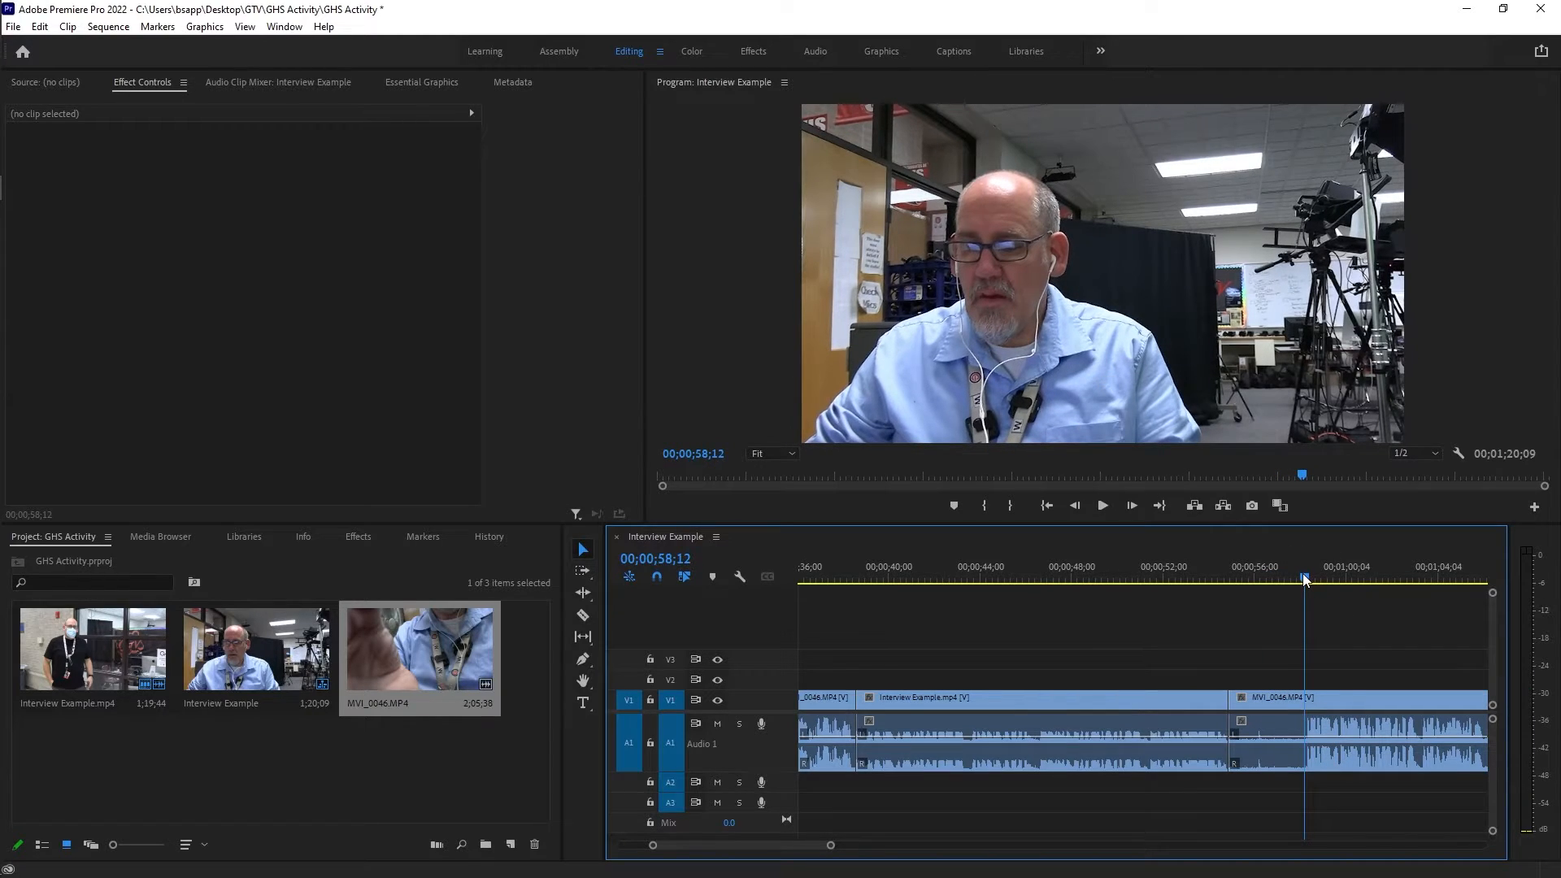
pyautogui.moveTo(1230, 697); pyautogui.dragTo(1306, 695)
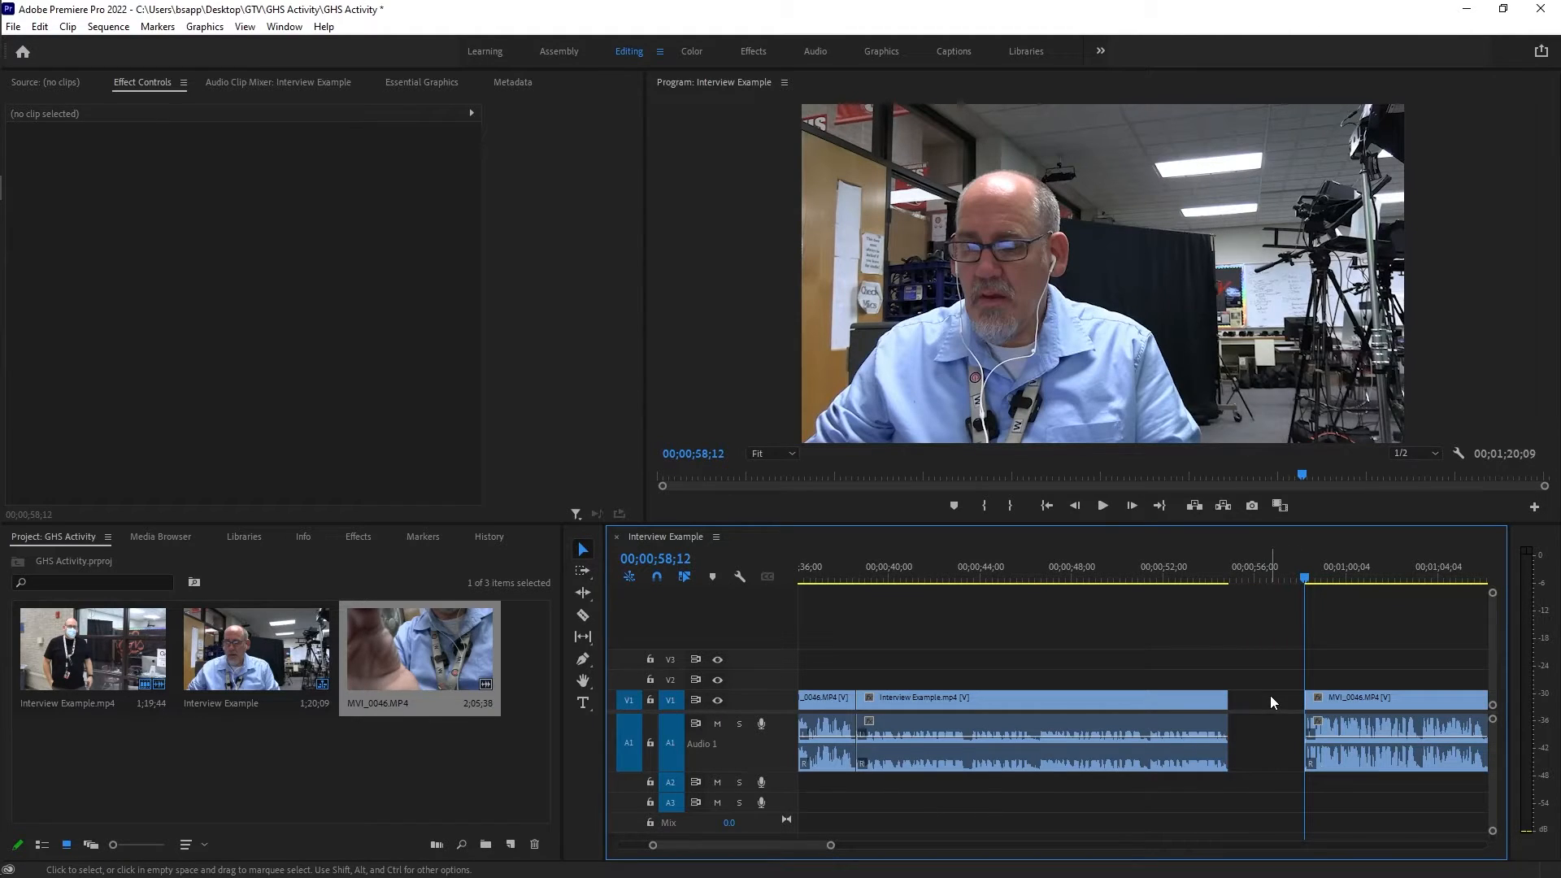
pyautogui.press('Delete')
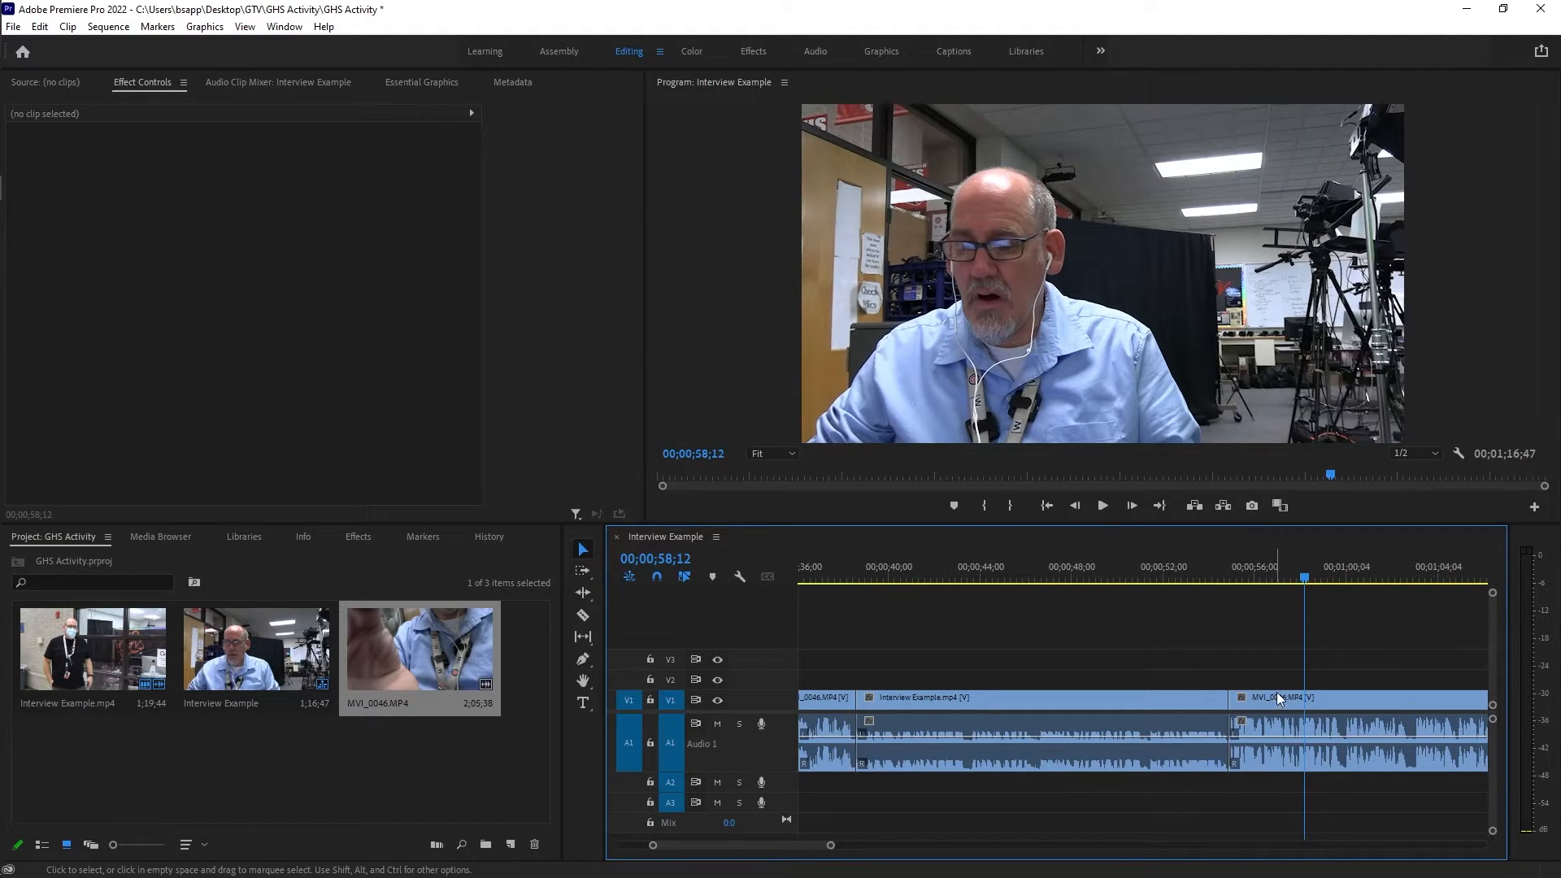
# Play the last MVI_0046 section from just before its cut and trim its end to 00;01;10;59.
pyautogui.click(1227, 579)
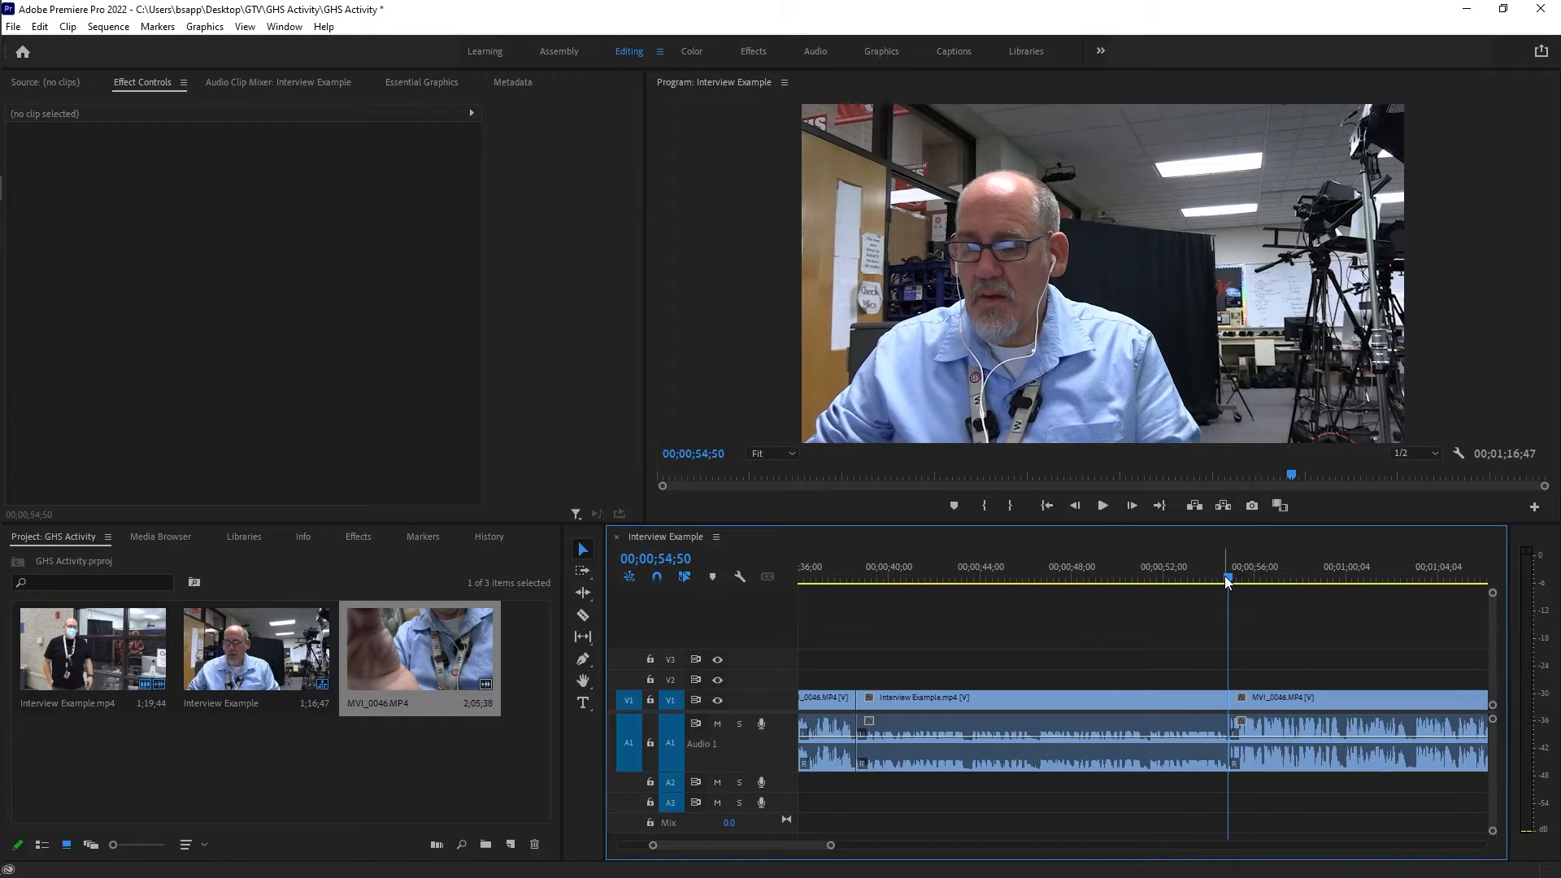
pyautogui.click(1203, 574)
pyautogui.press('space')
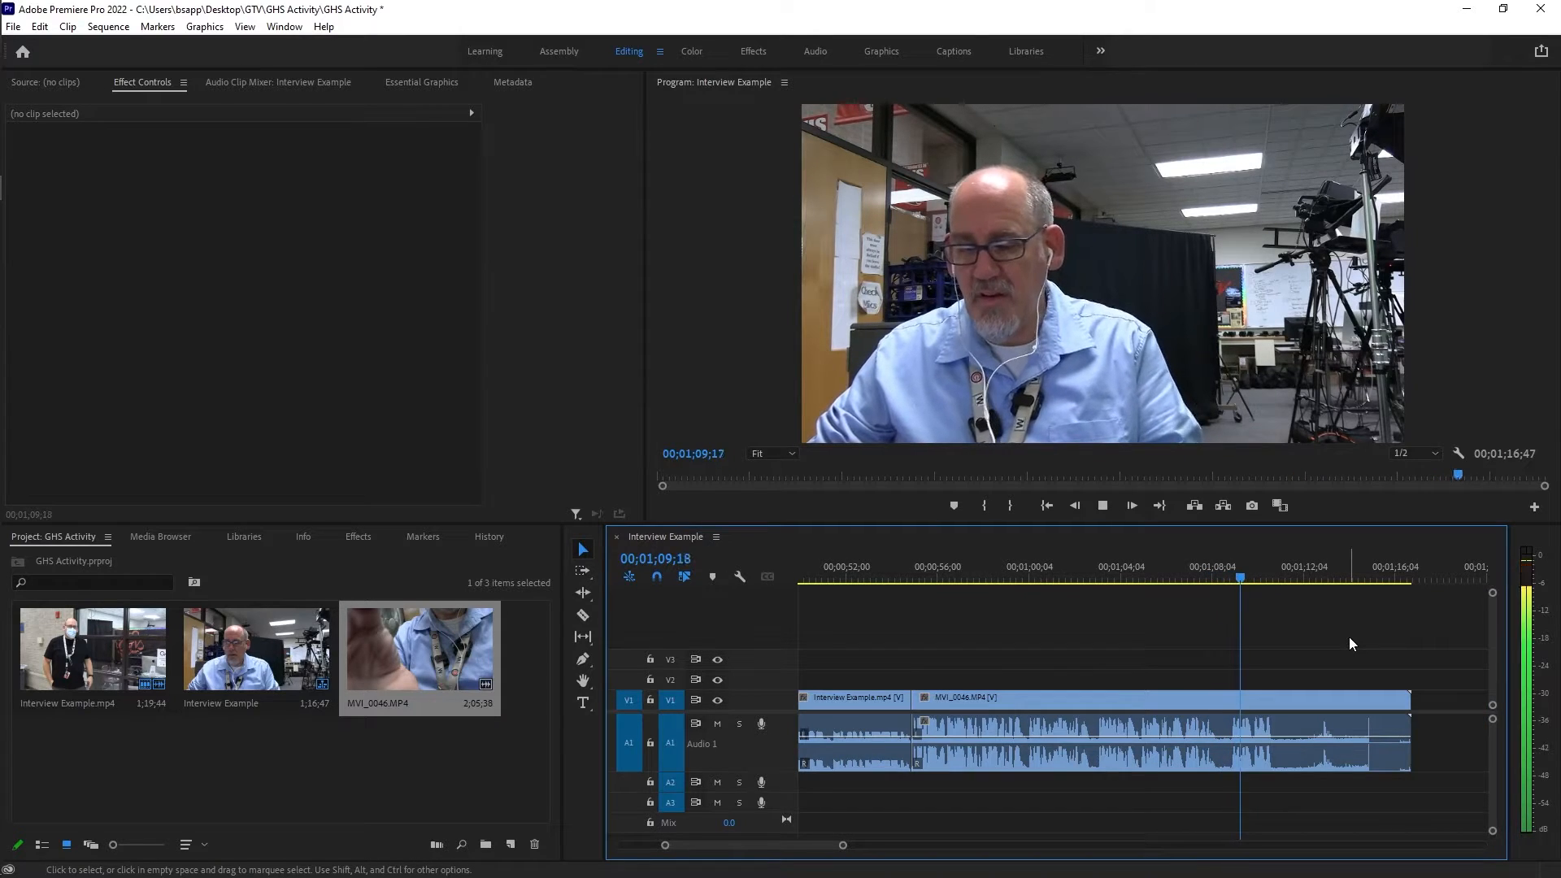
pyautogui.press('space')
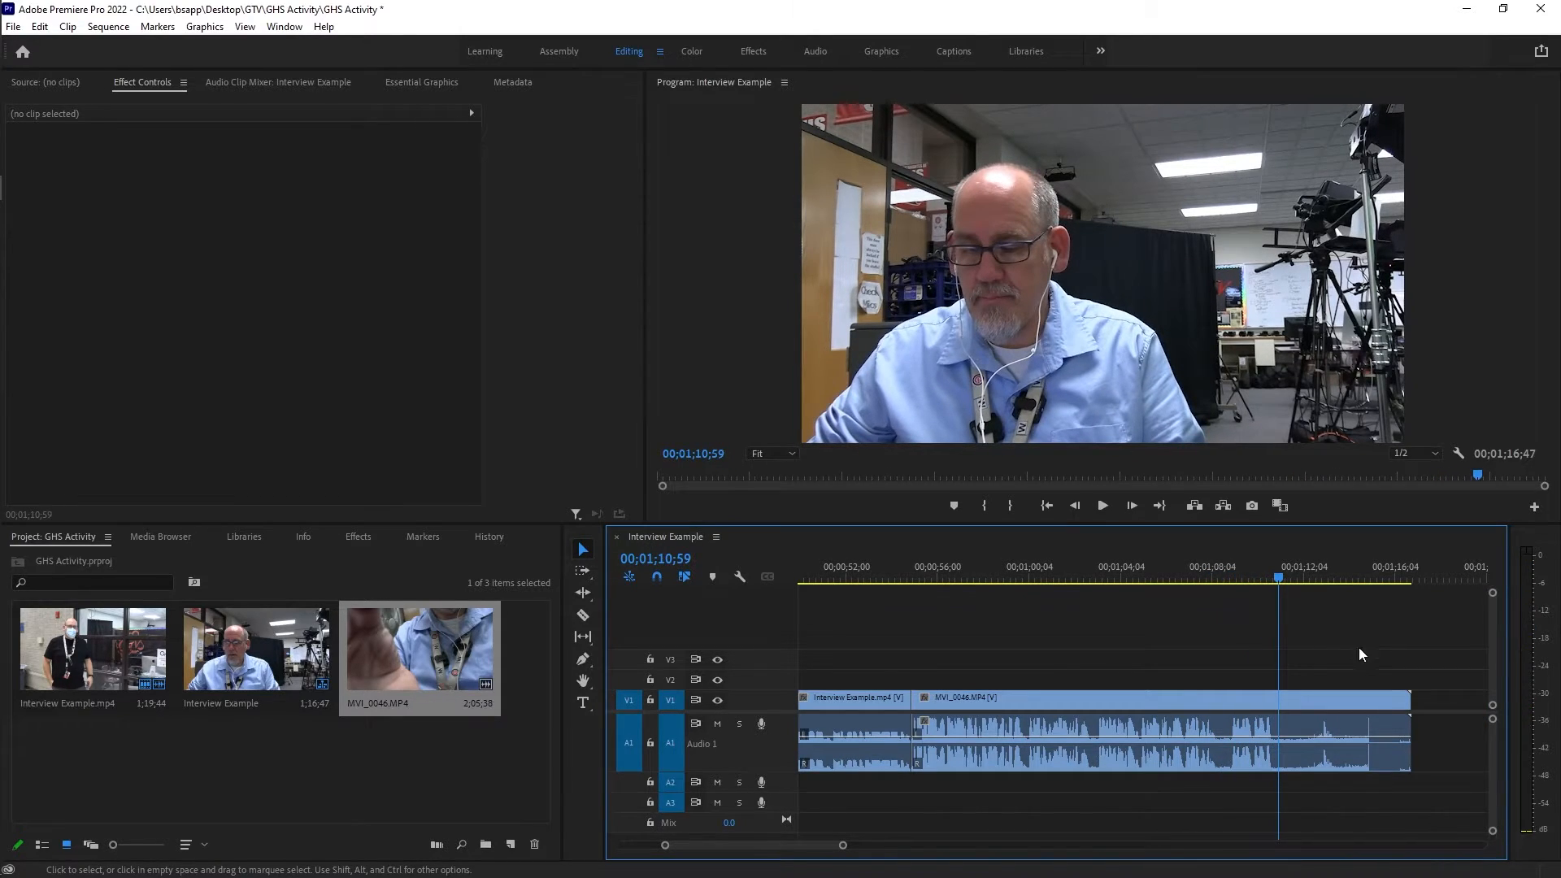
pyautogui.moveTo(1412, 699); pyautogui.dragTo(1274, 692)
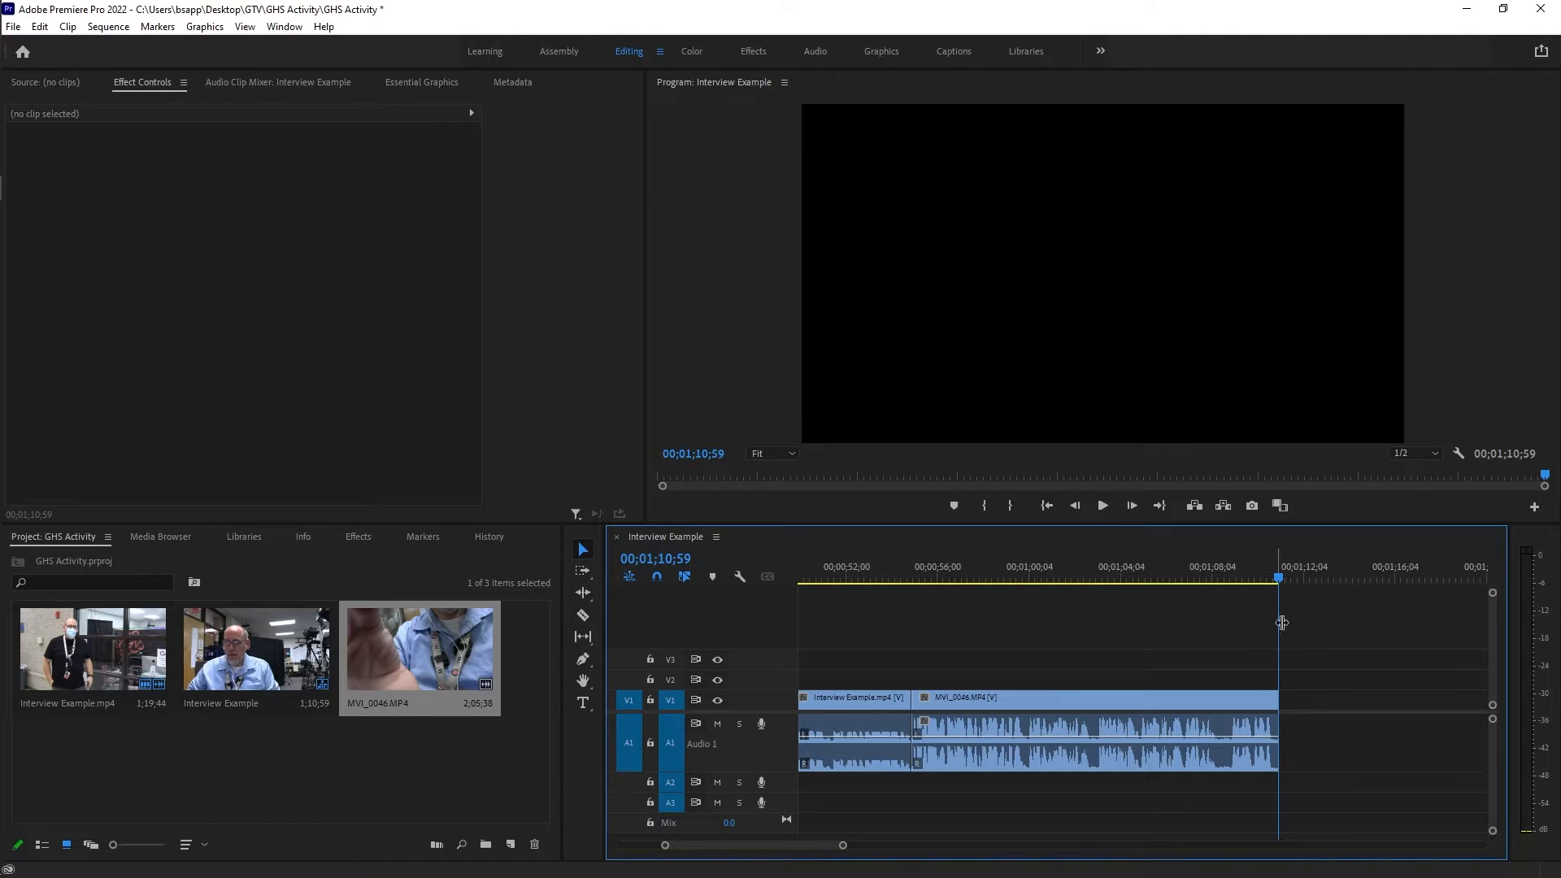
pyautogui.click(1278, 578)
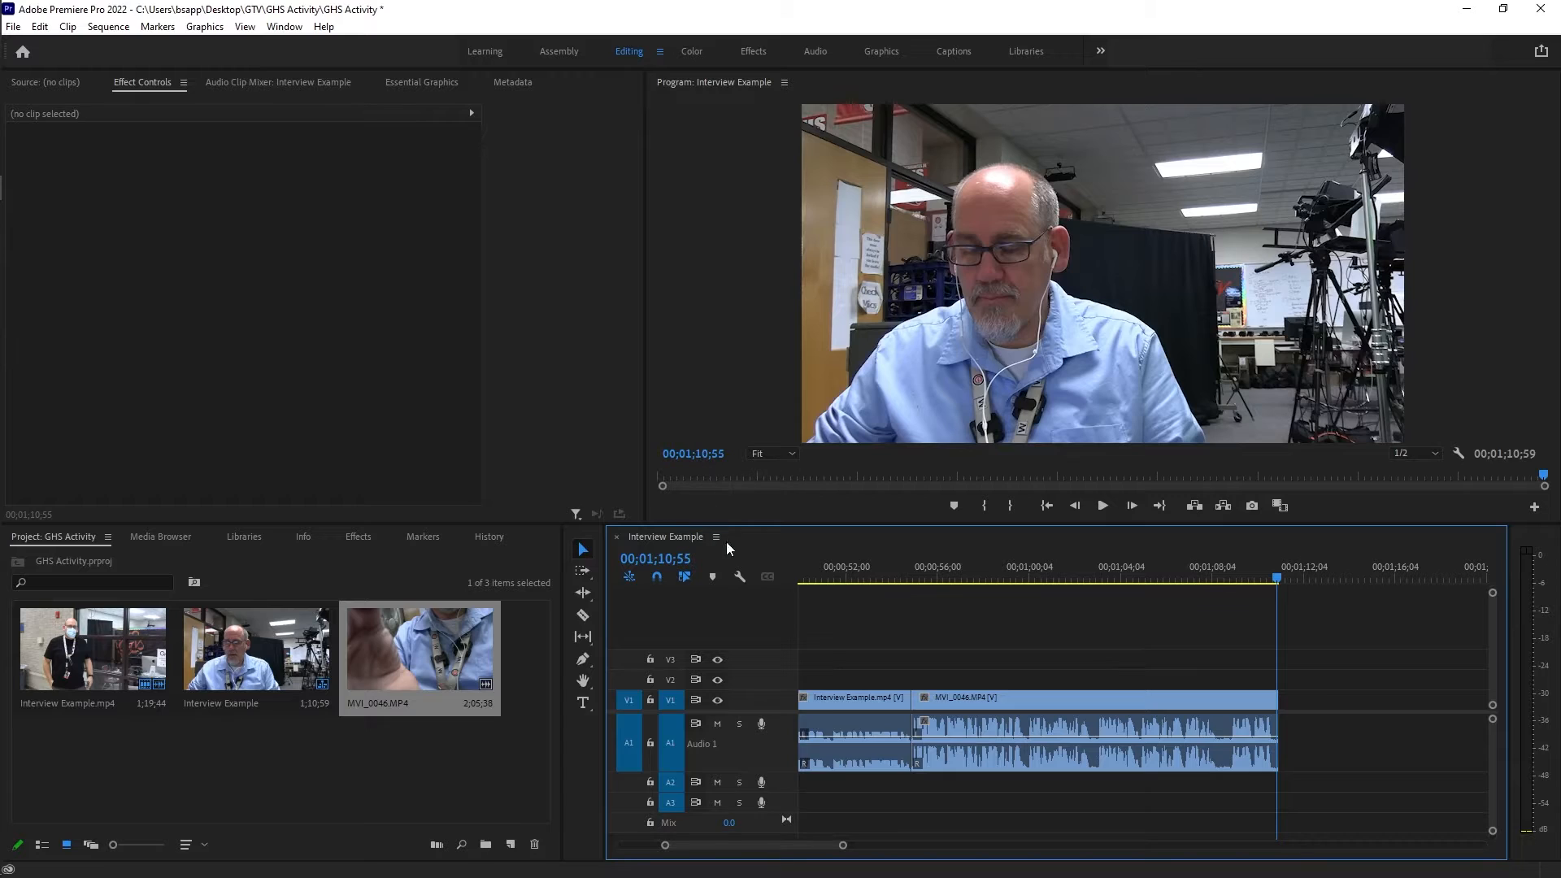
# Play the opening of the first MVI_0046 clip to check its audio level, and lower the clip's volume.
pyautogui.scroll(10, 1000, 691)
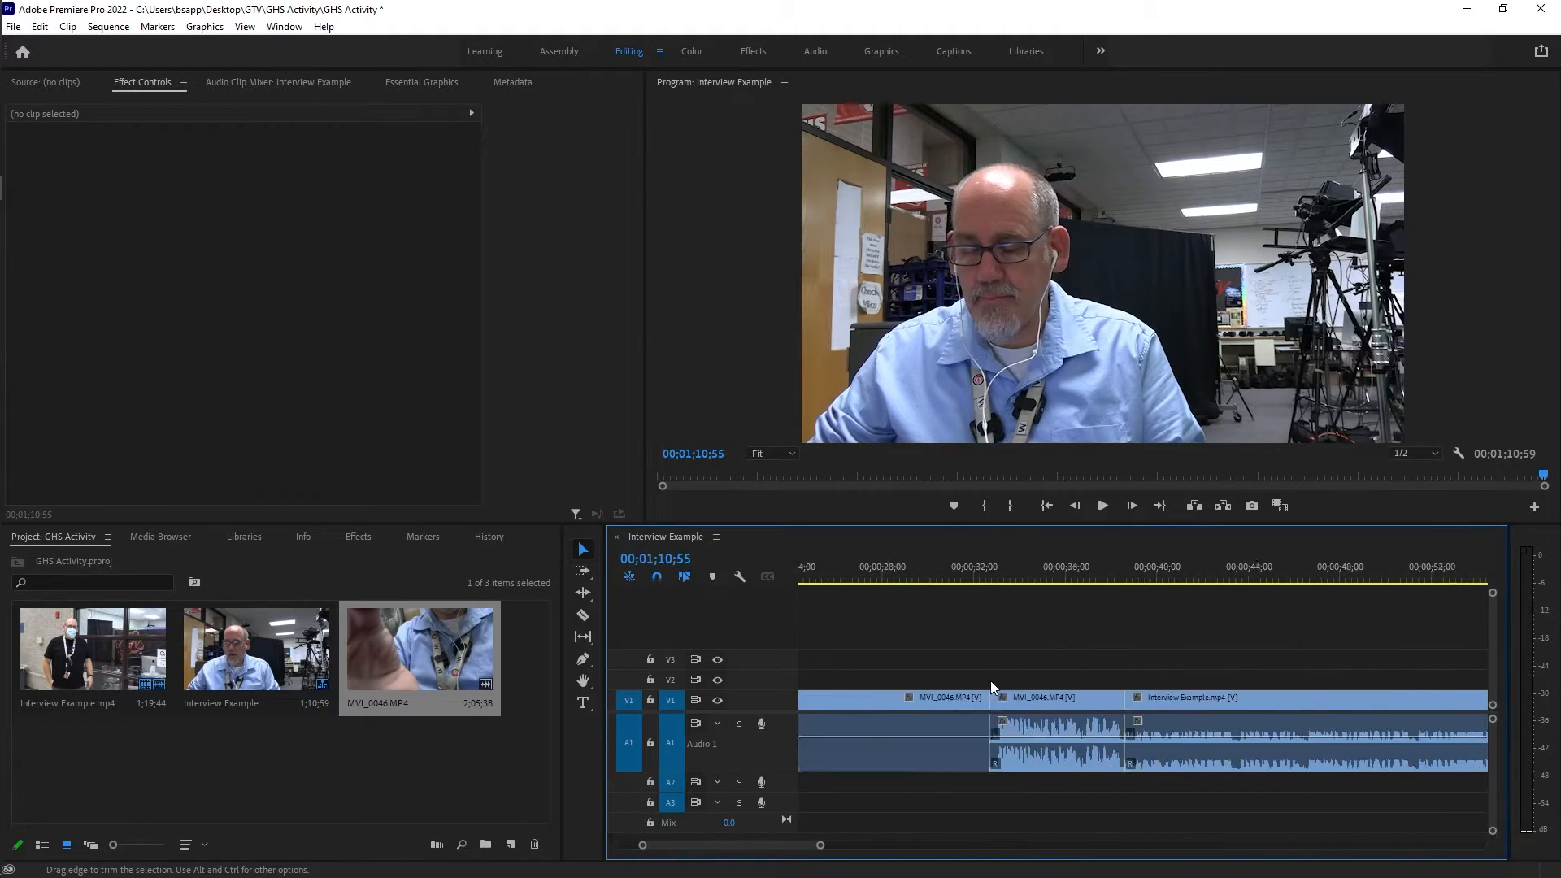
pyautogui.scroll(3, 969, 671)
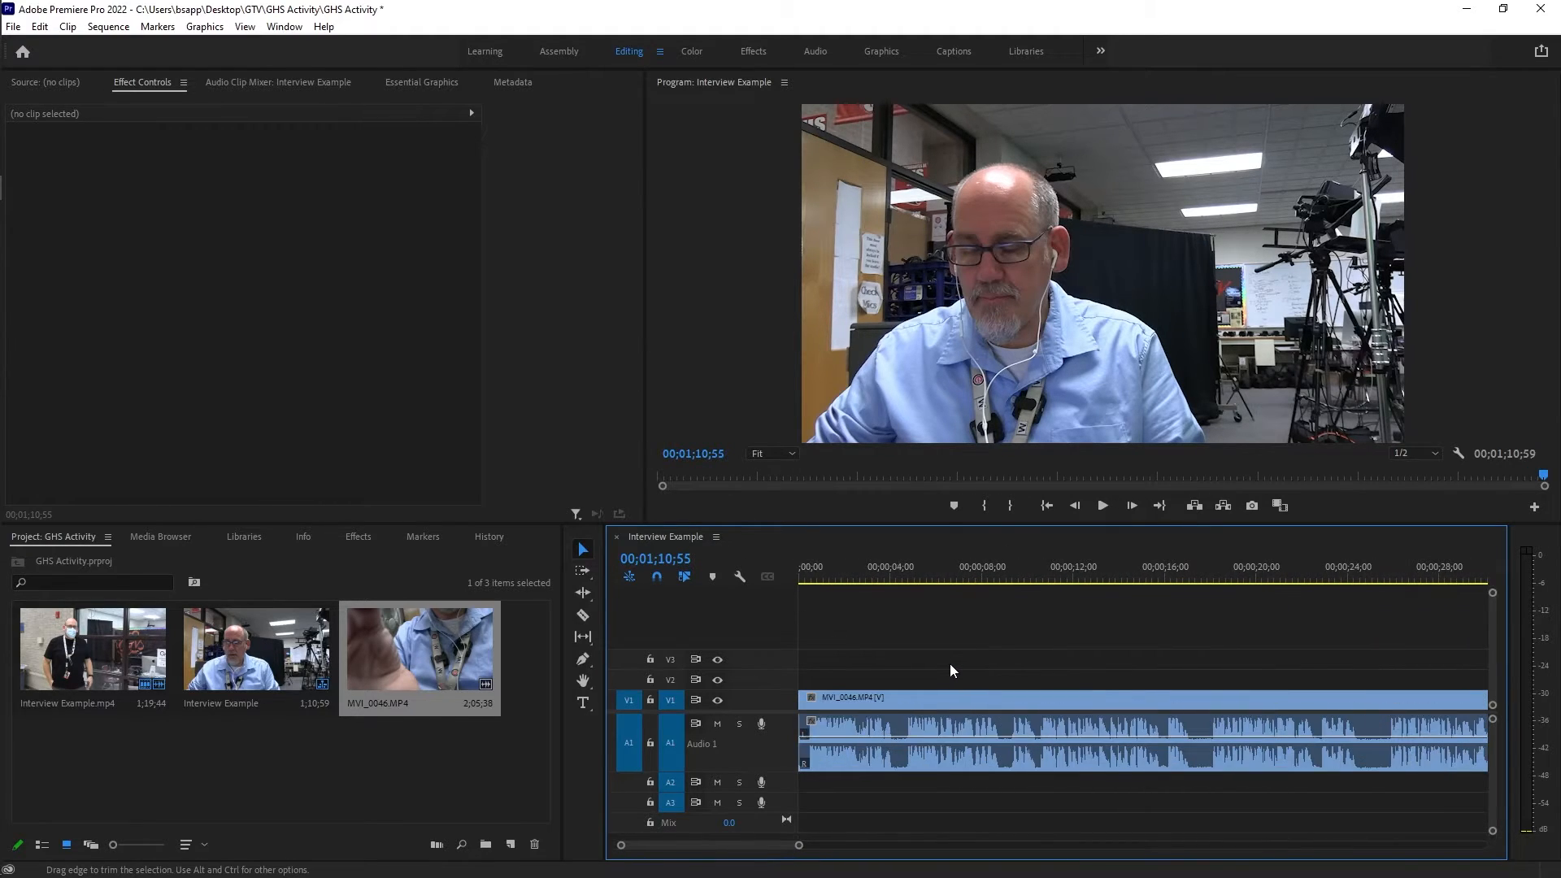
pyautogui.click(819, 575)
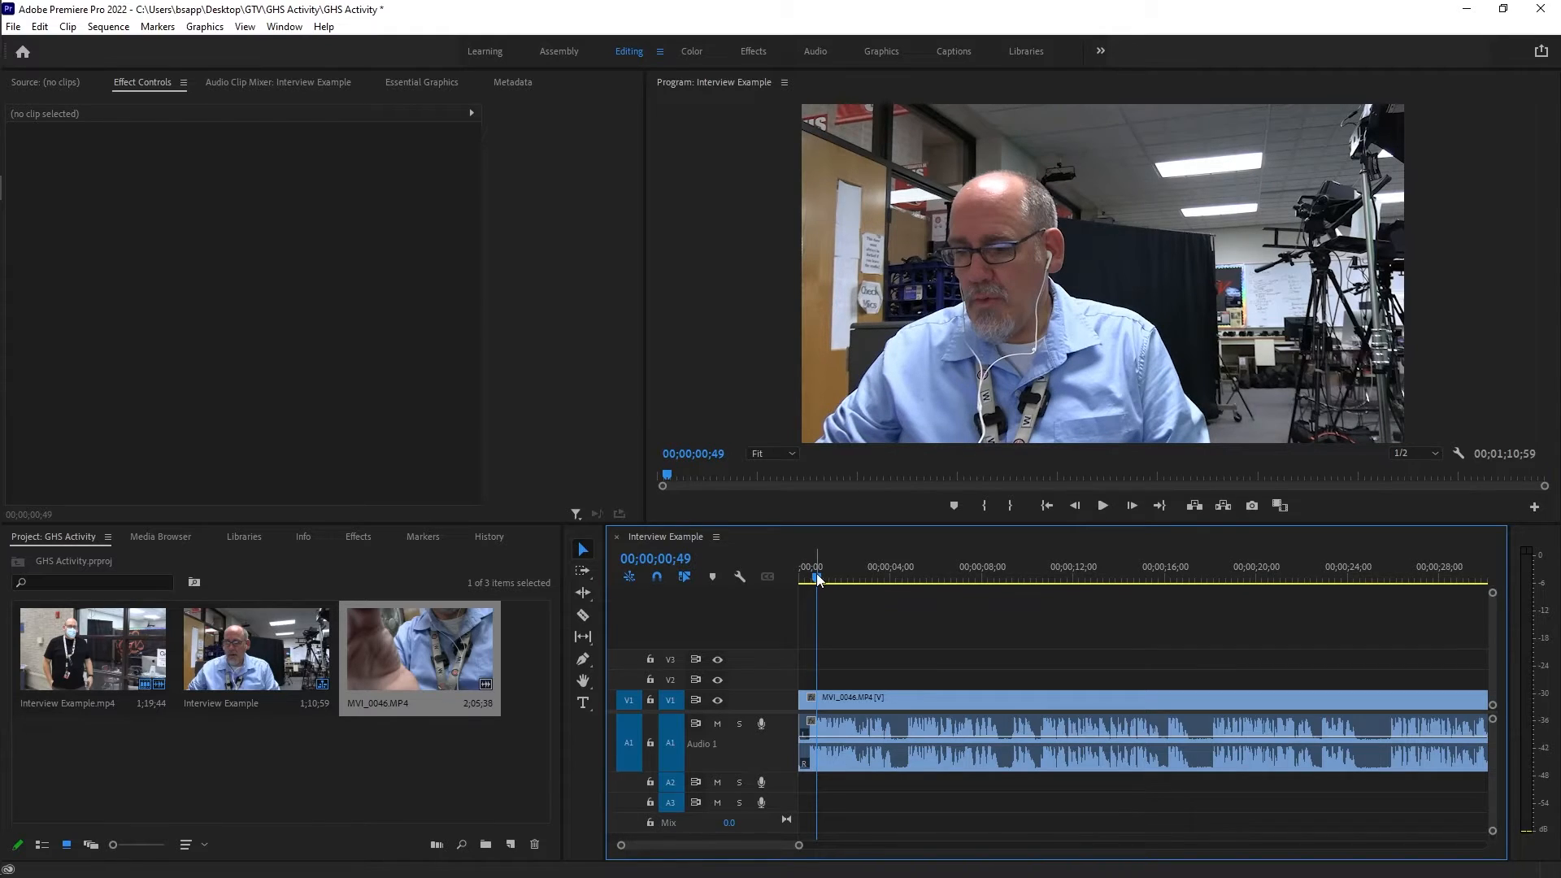
pyautogui.press('space')
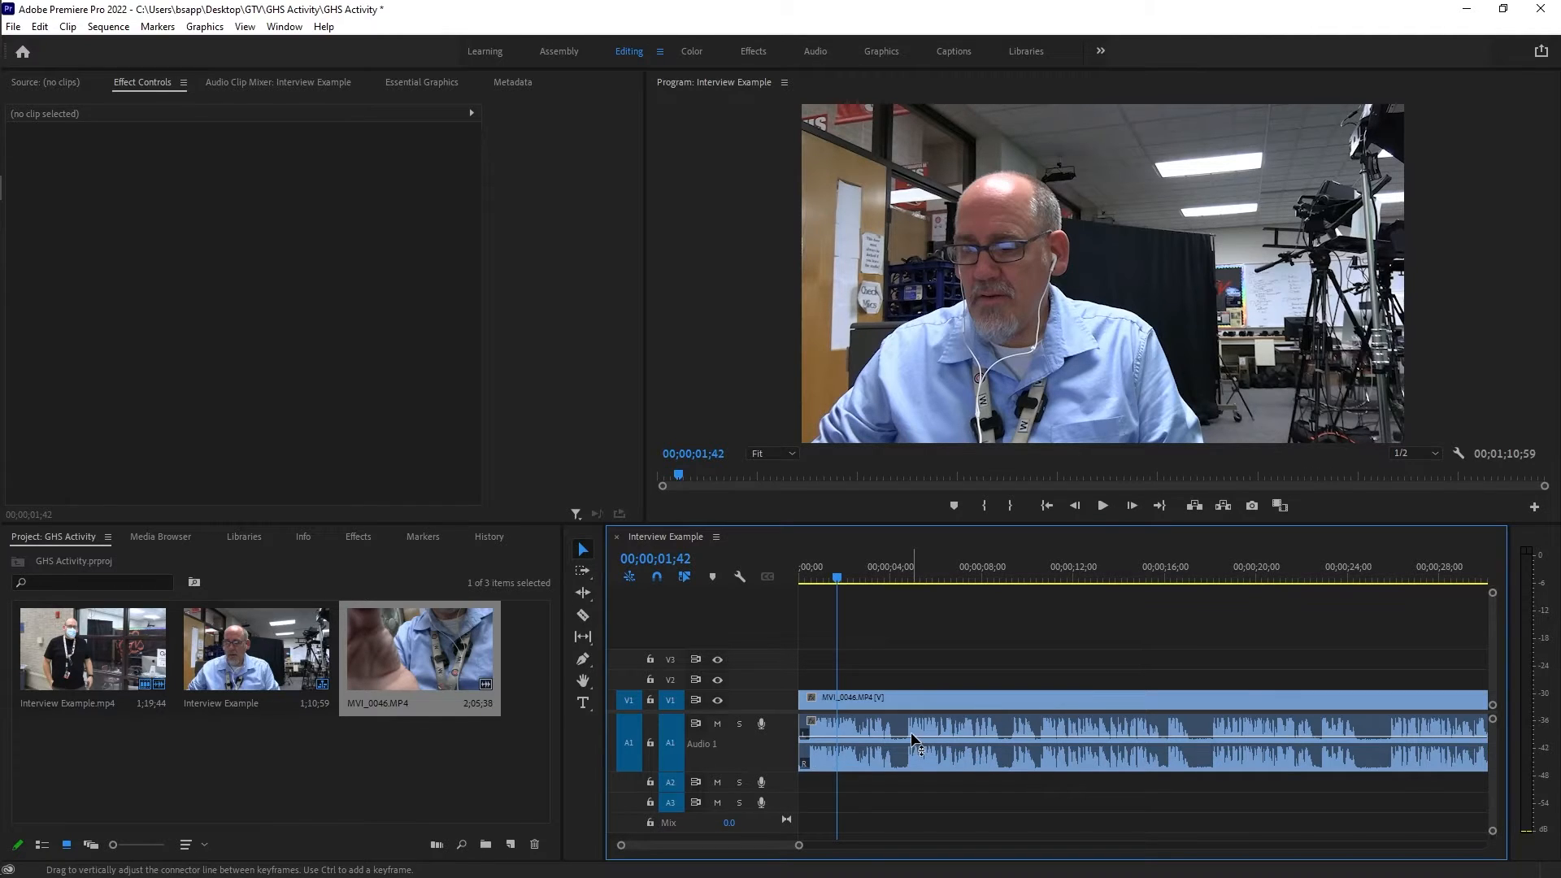
pyautogui.press('space')
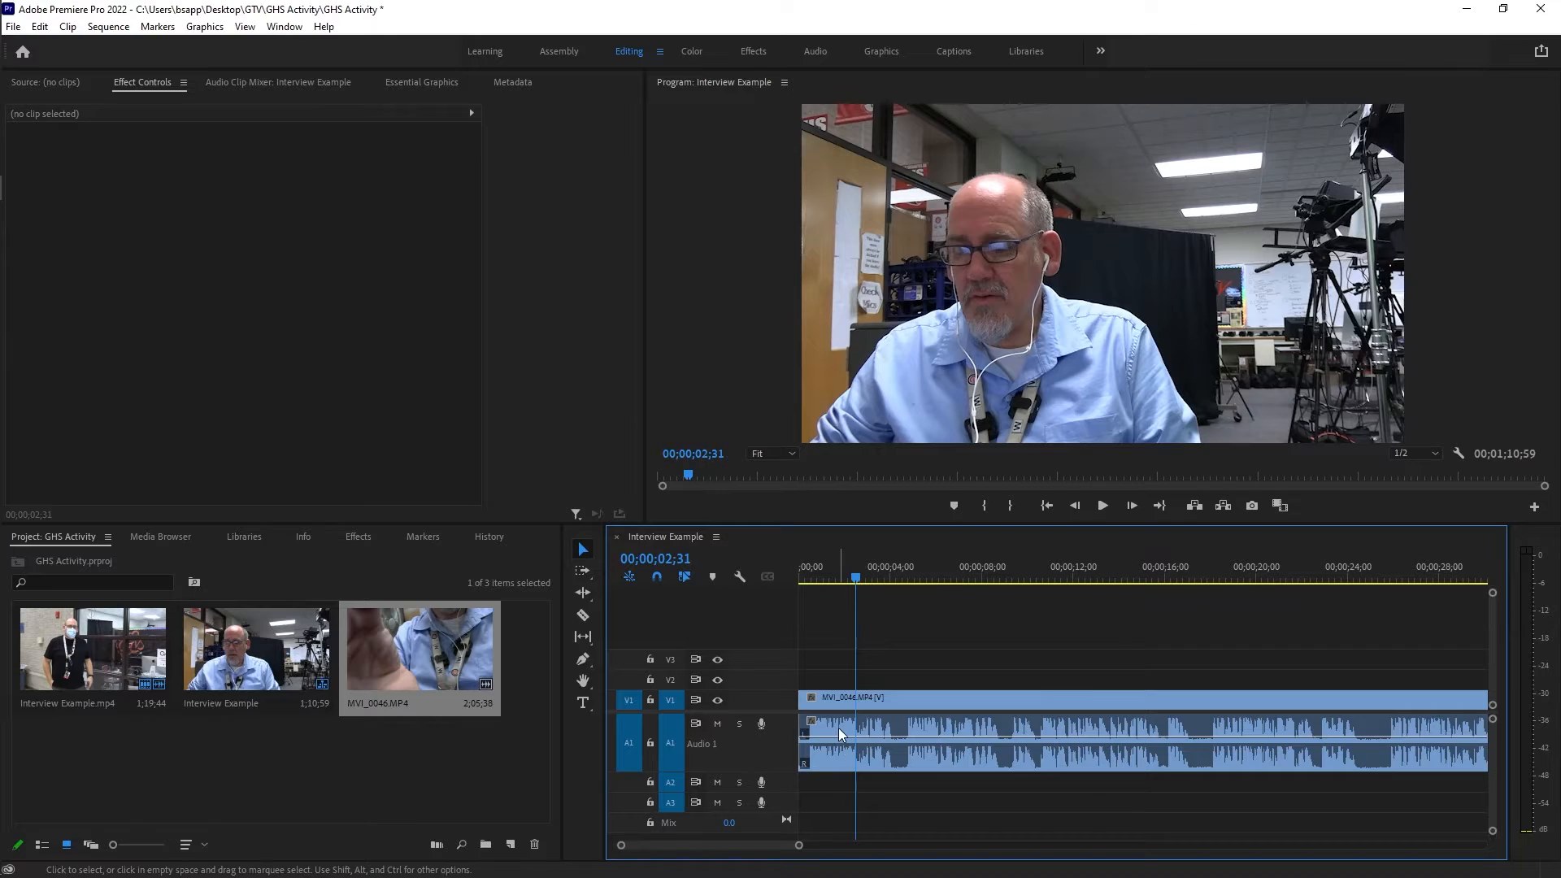
pyautogui.moveTo(843, 742); pyautogui.dragTo(843, 748)
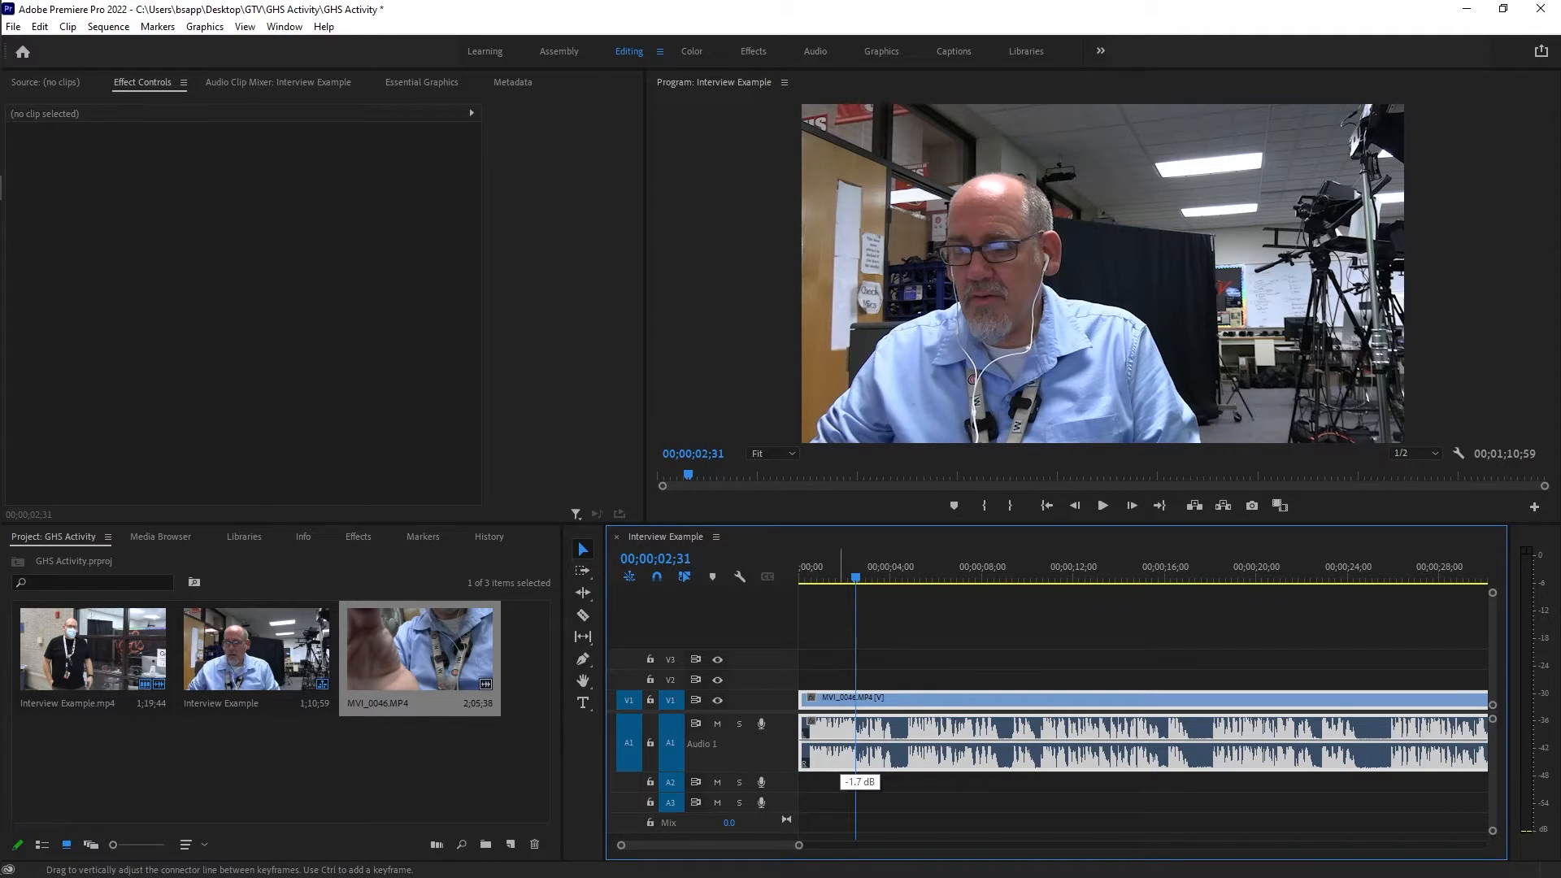
pyautogui.moveTo(843, 747); pyautogui.dragTo(843, 755)
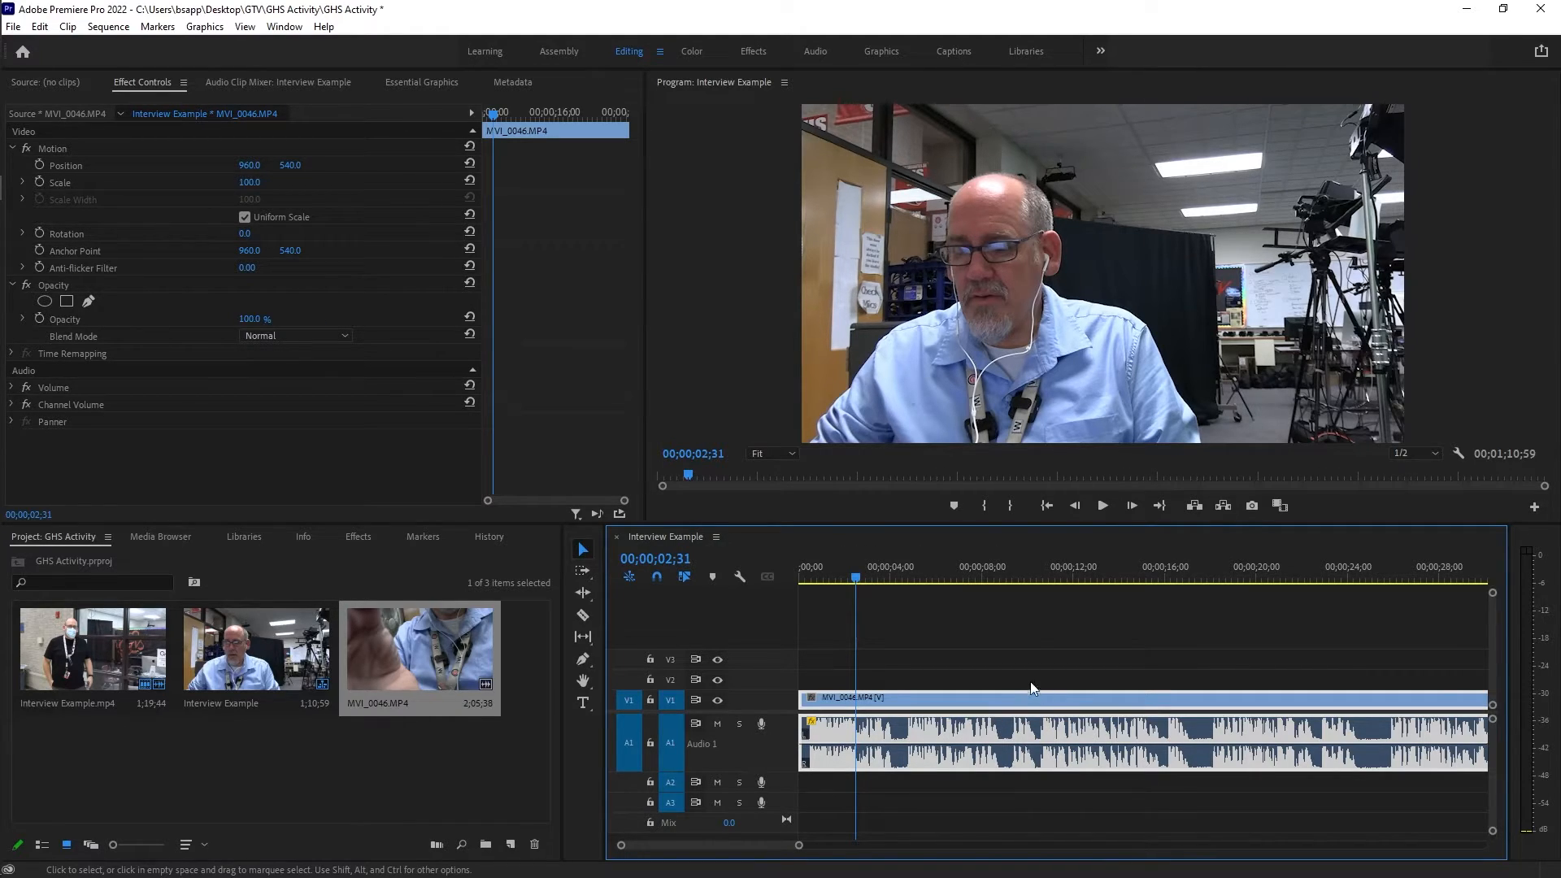
pyautogui.click(805, 571)
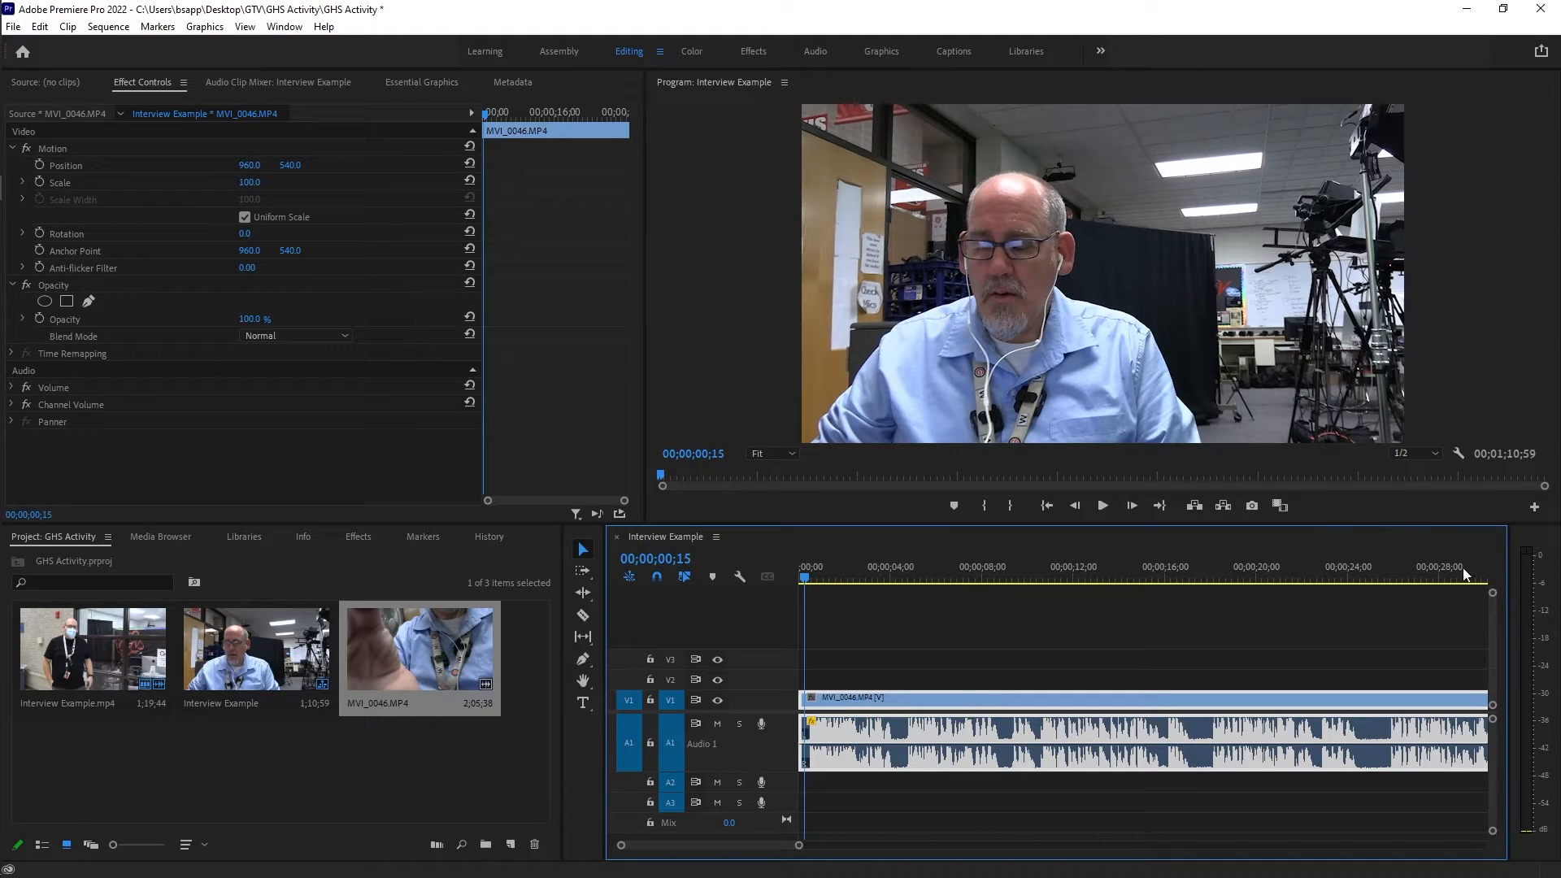
# Check the audio level at the opening of the first MVI_0046 clip, lower its volume further, and replay it from the start.
pyautogui.press('space')
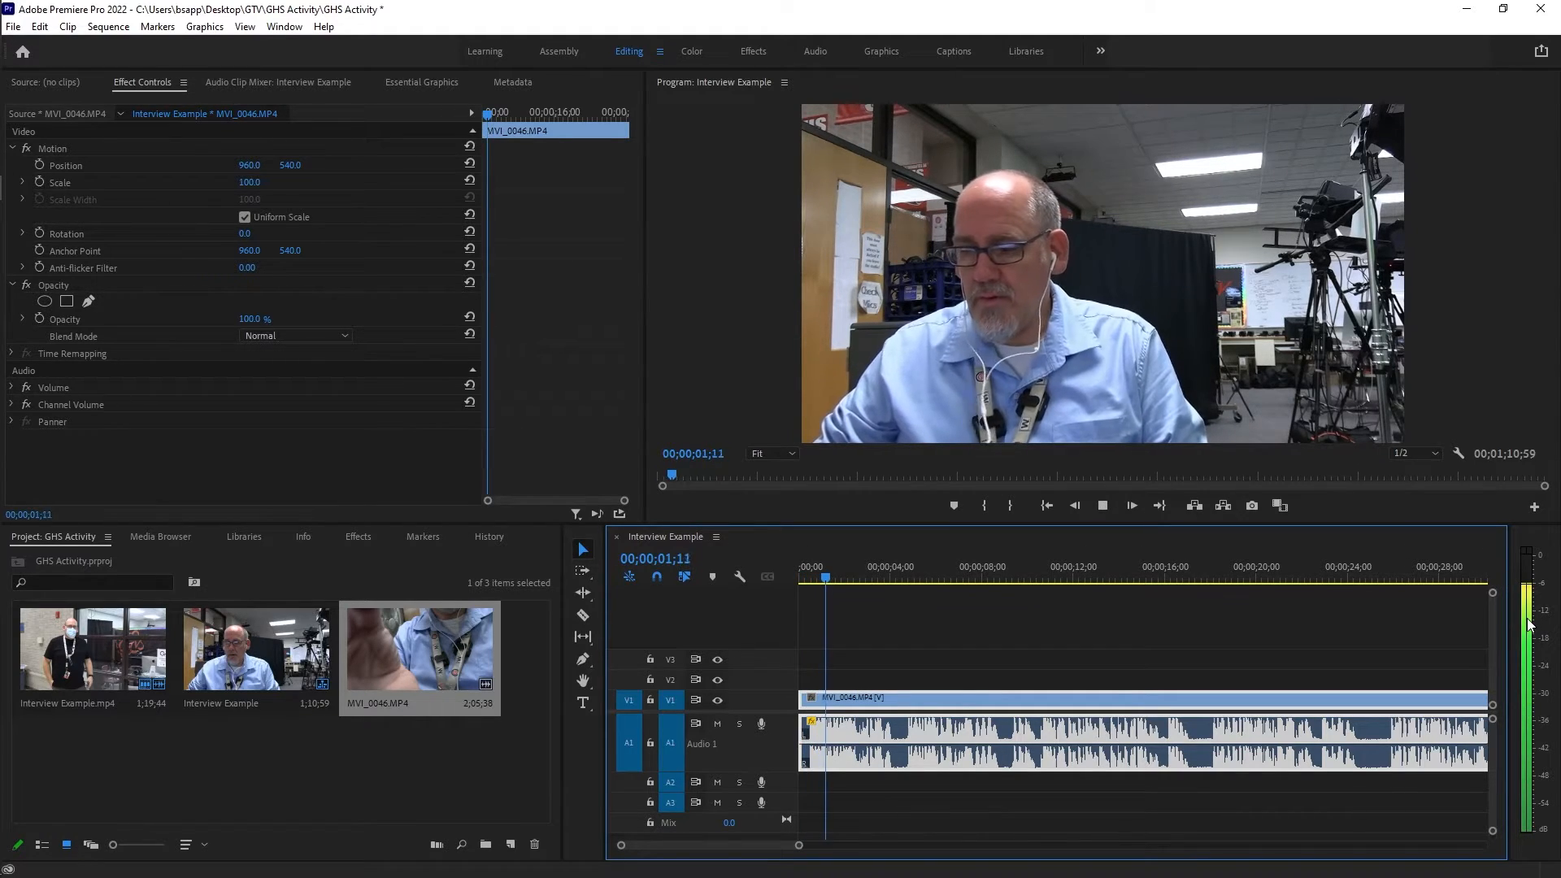
pyautogui.press('space')
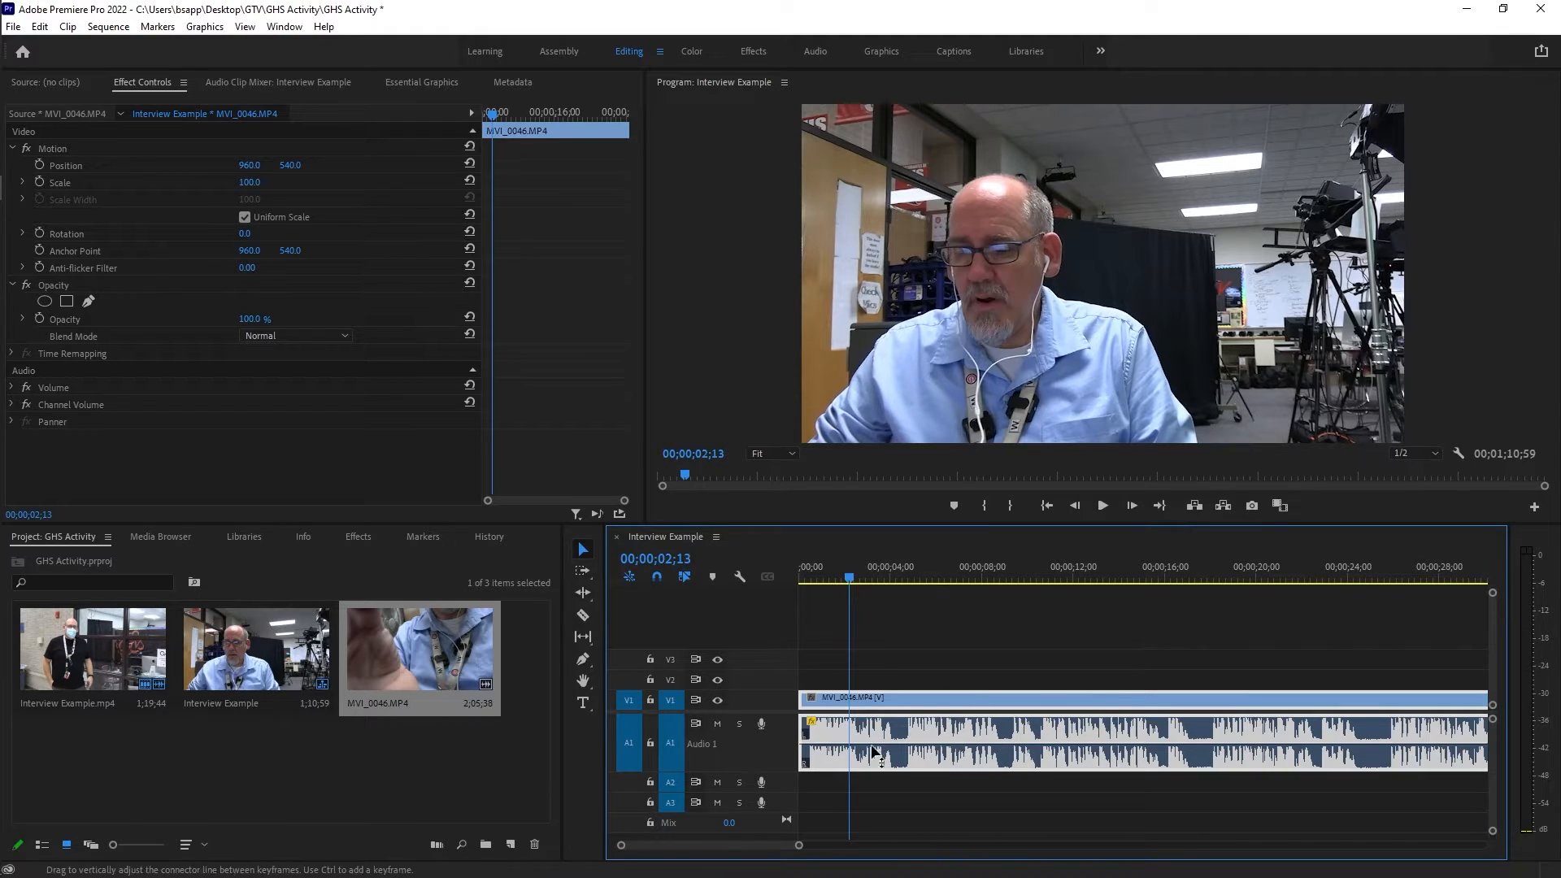
pyautogui.moveTo(864, 752); pyautogui.dragTo(859, 747)
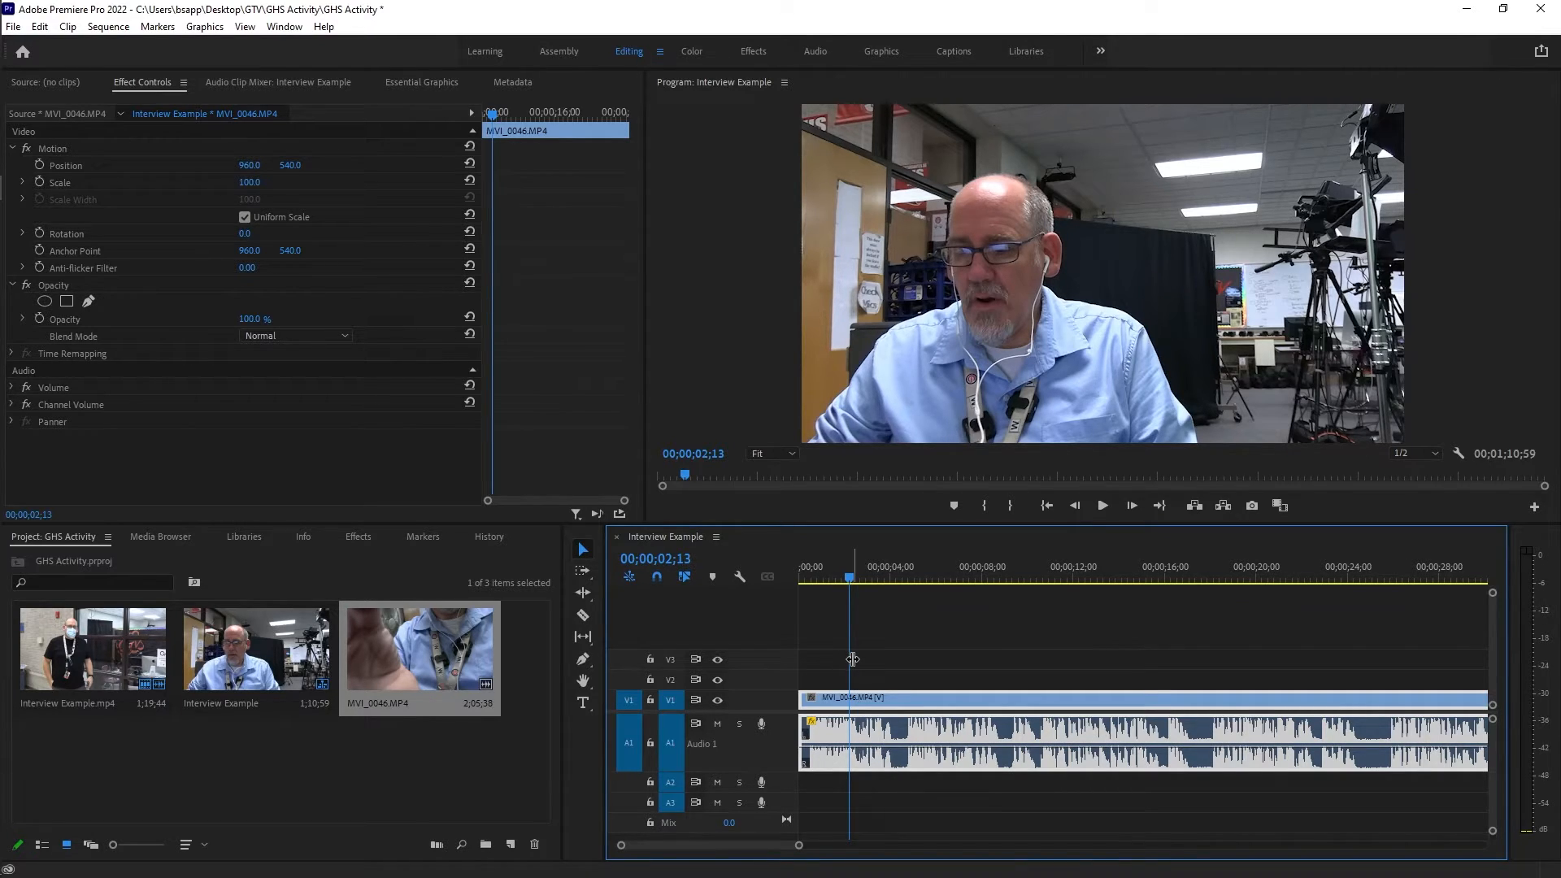
pyautogui.press('Home')
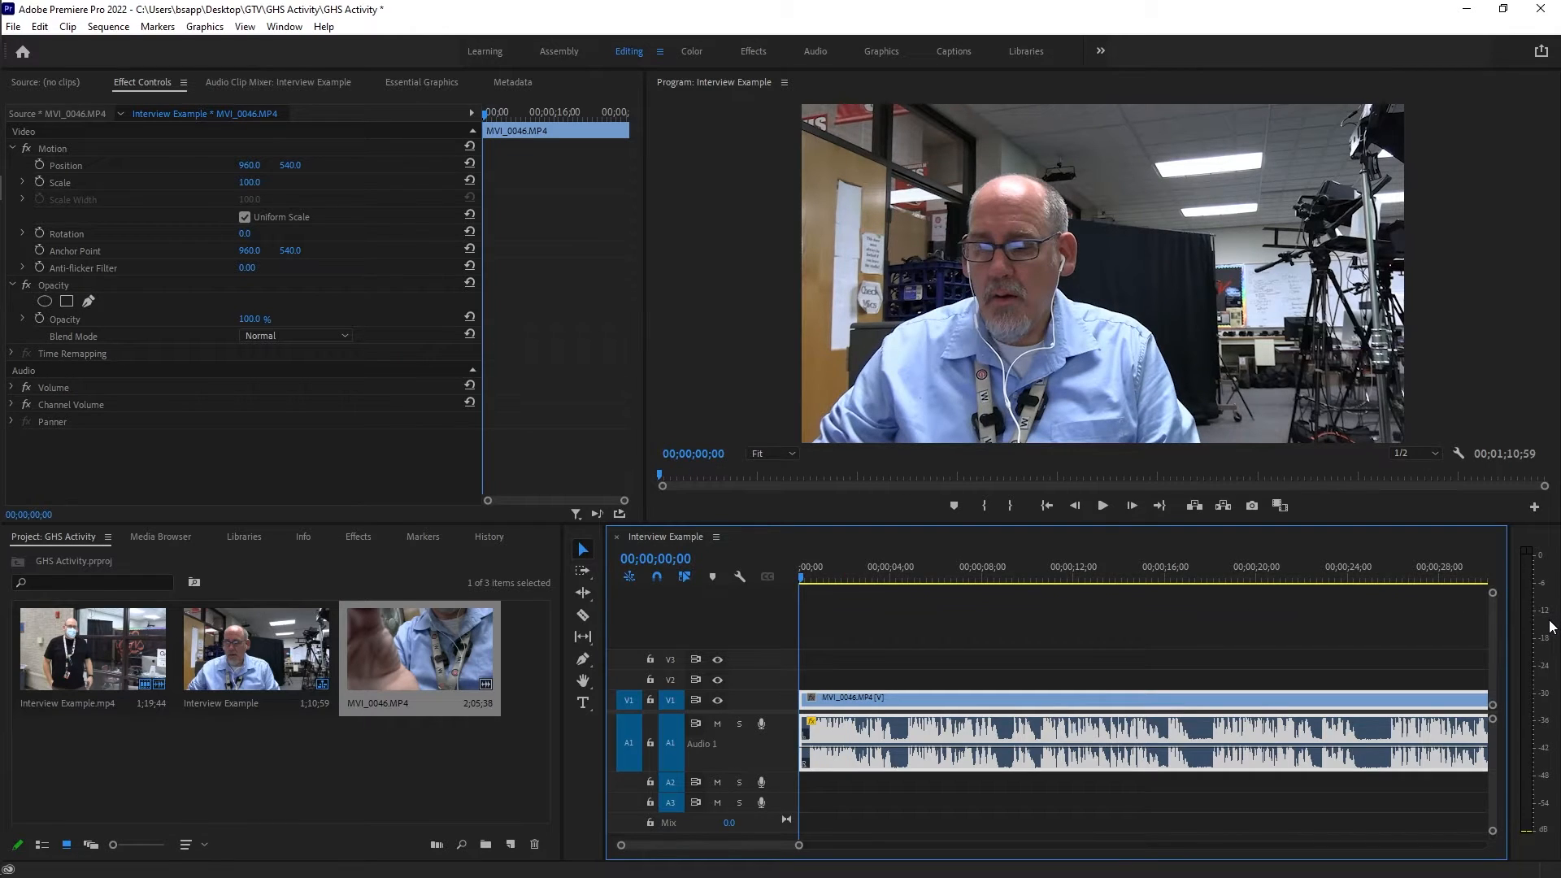
pyautogui.press('space')
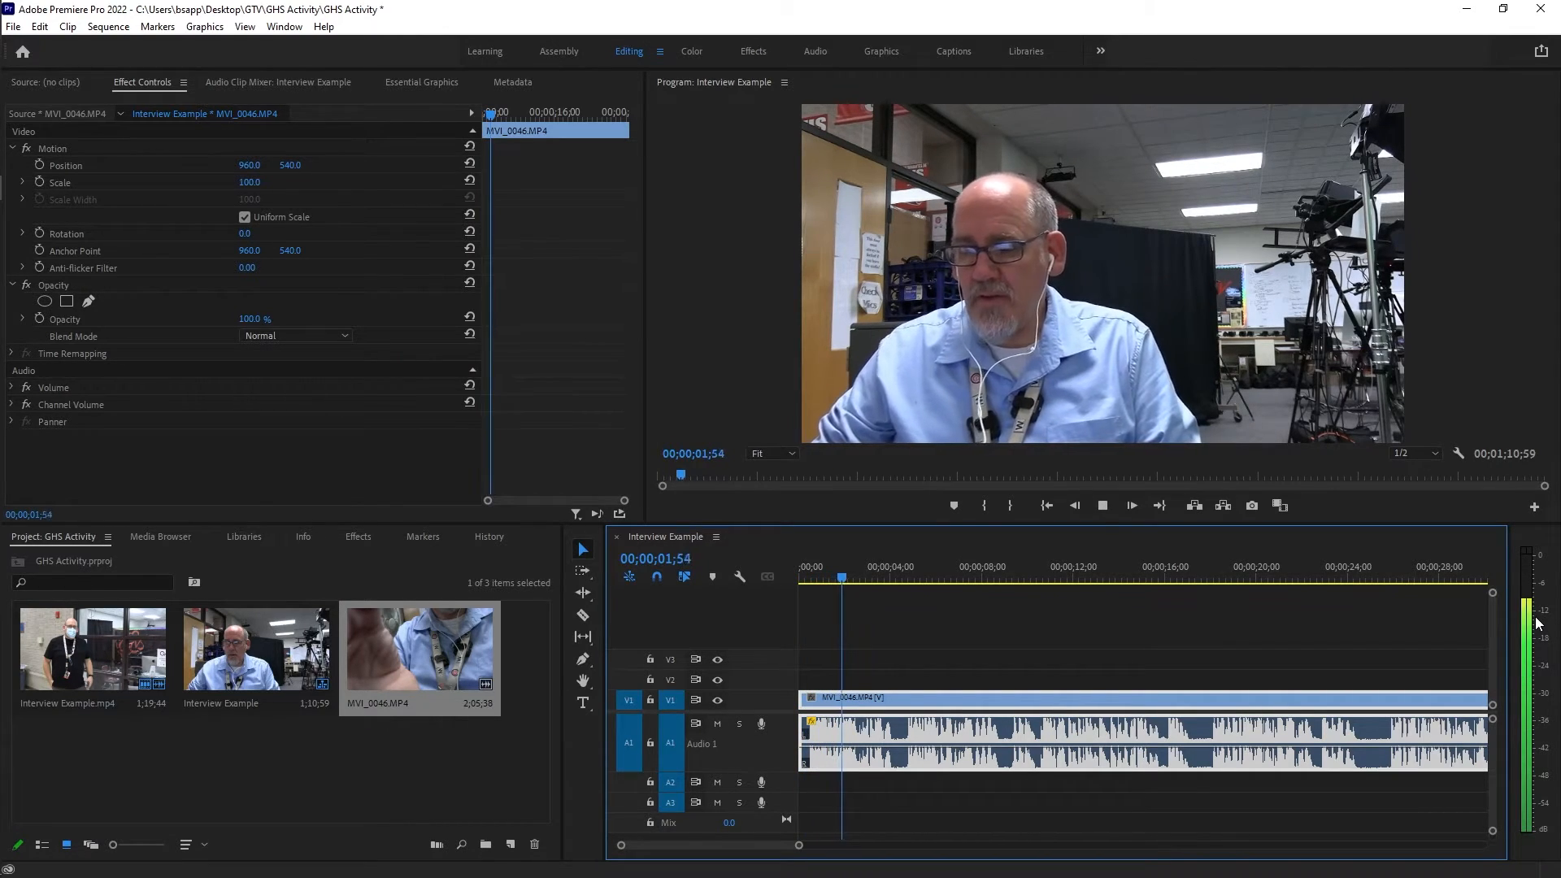
pyautogui.press('space')
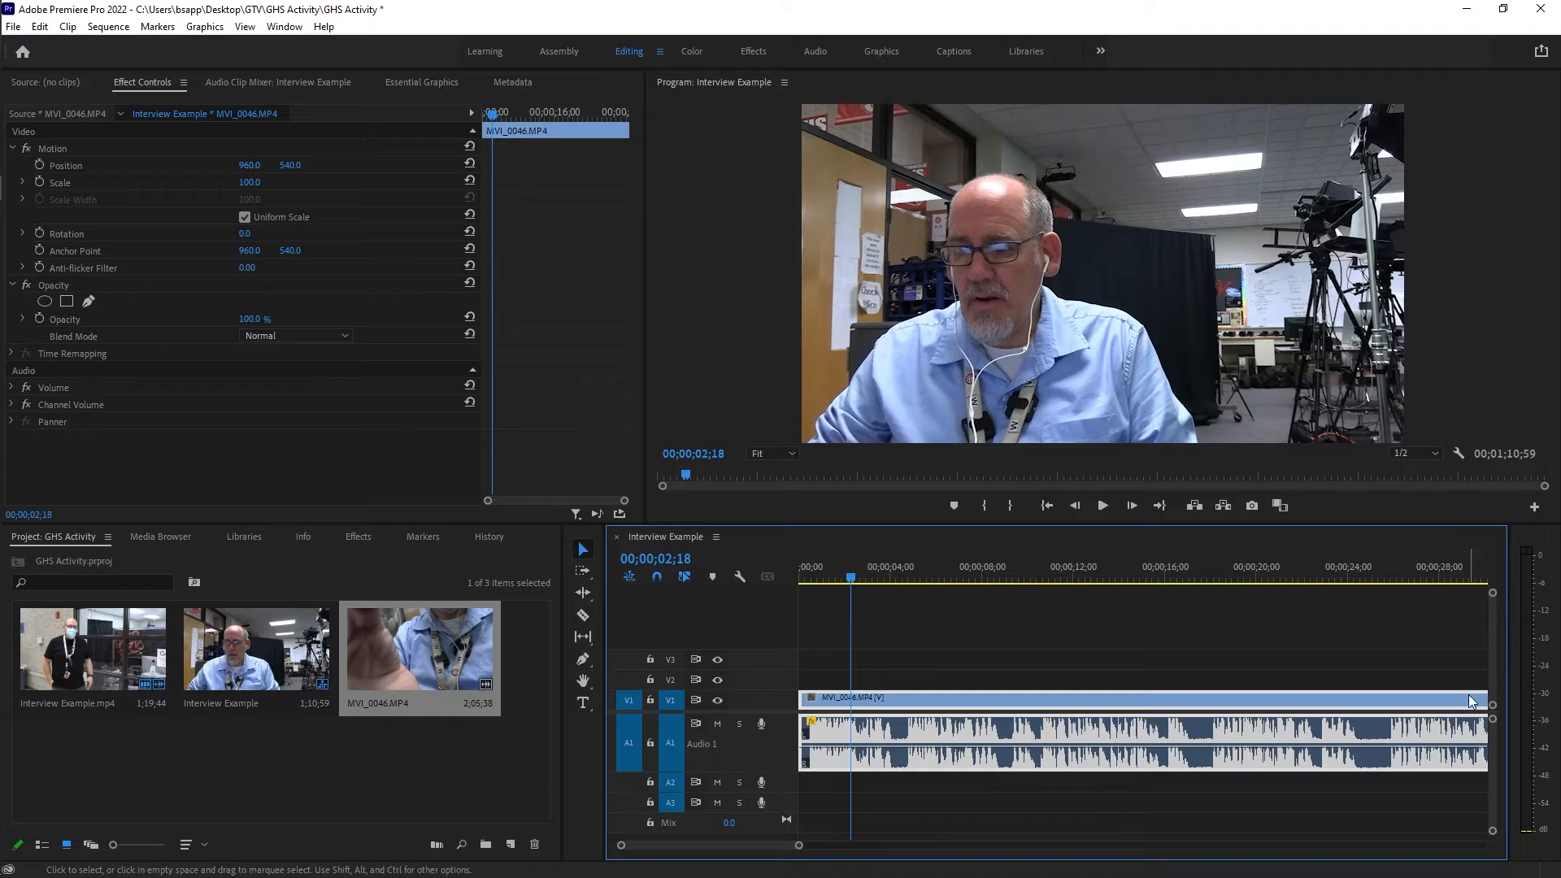
# Lower the volume of the second, shorter MVI_0046 clip just before Interview Example.mp4.
pyautogui.scroll(-3, 1090, 719)
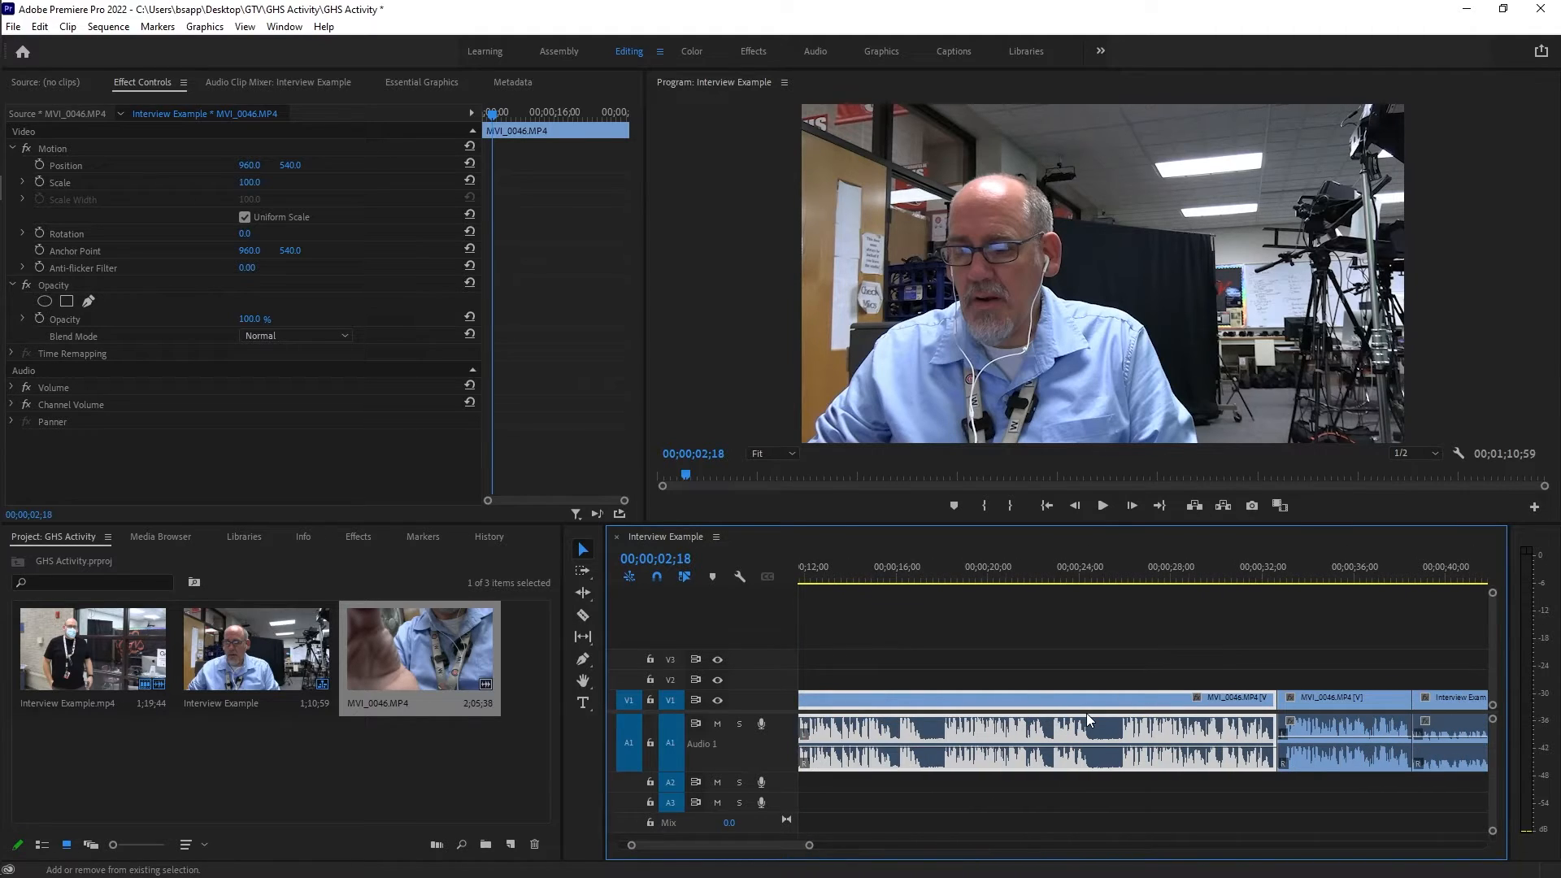
pyautogui.scroll(-2, 1089, 719)
pyautogui.click(1178, 742)
pyautogui.moveTo(1180, 741); pyautogui.dragTo(1179, 747)
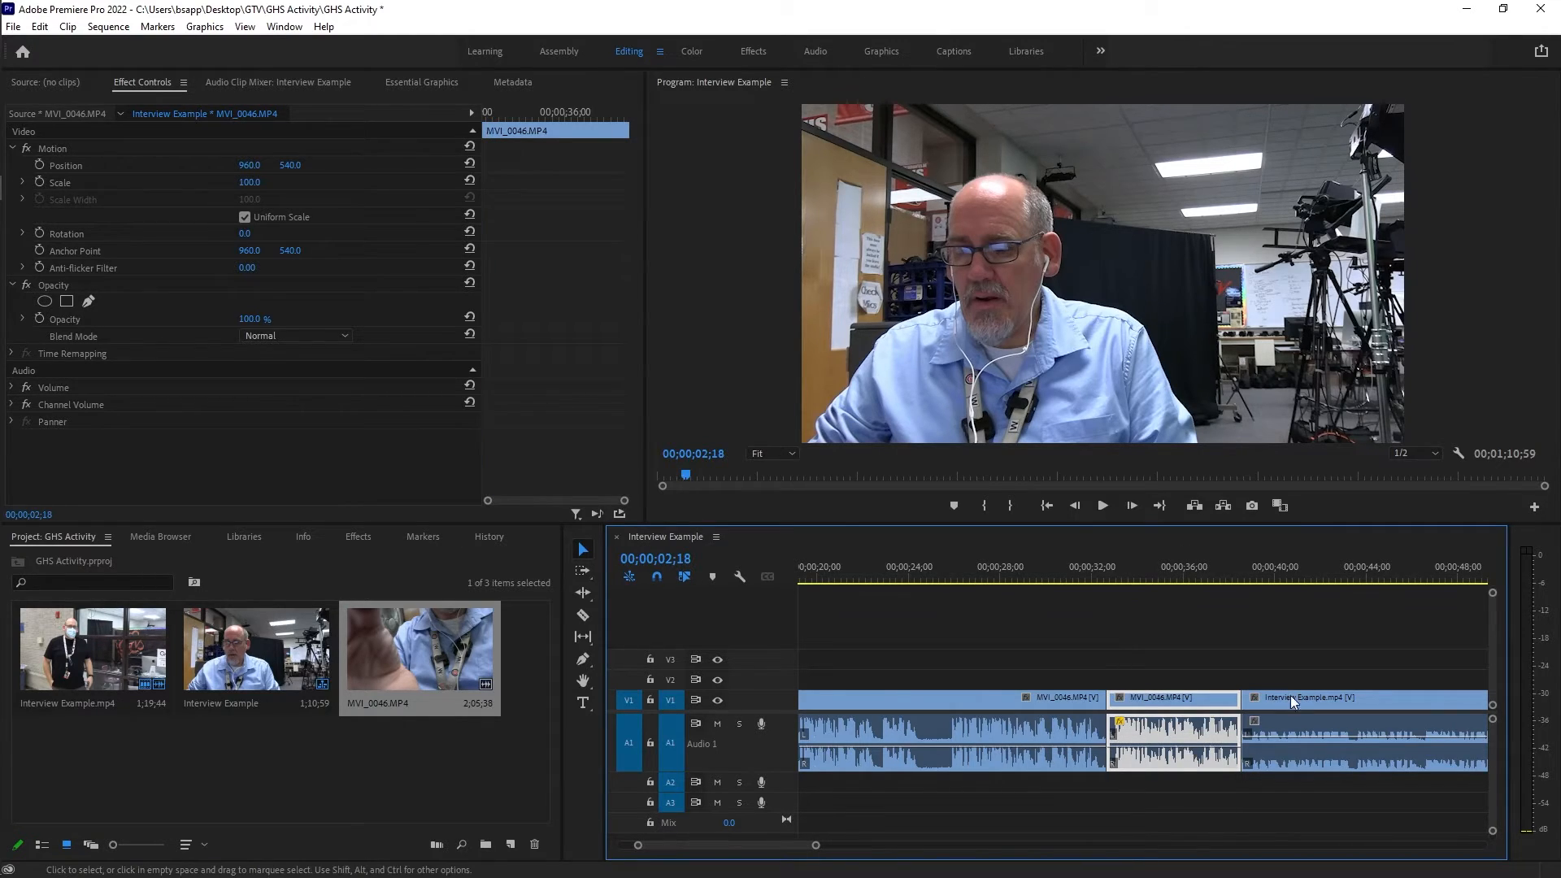
# Play across the cut into Interview Example.mp4, raise that clip's volume to about 3.6 dB, and replay it from its start.
pyautogui.click(1216, 571)
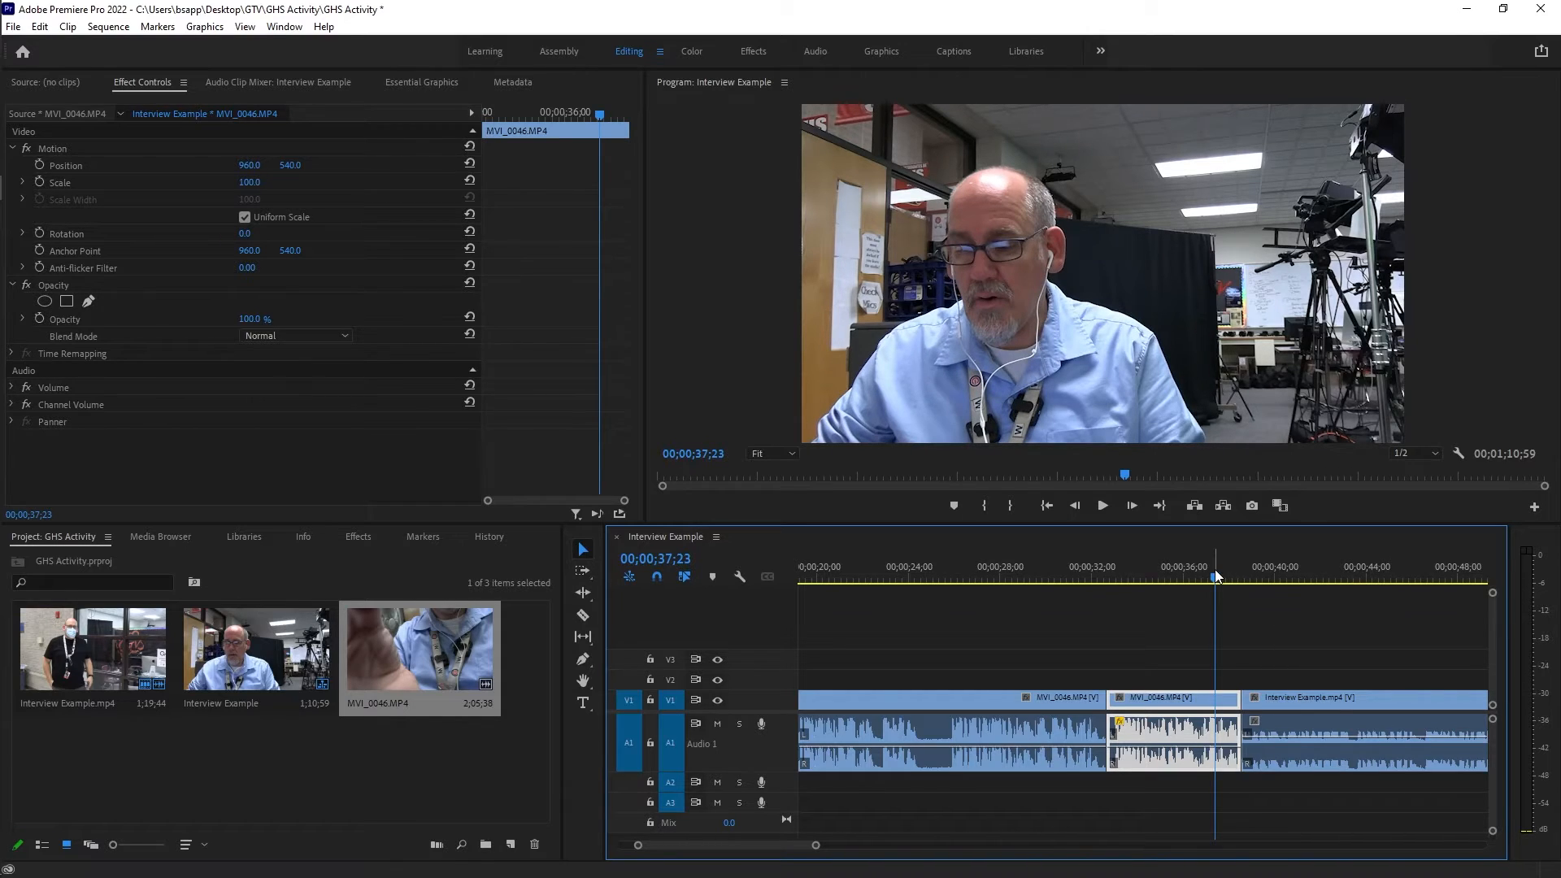
pyautogui.press('space')
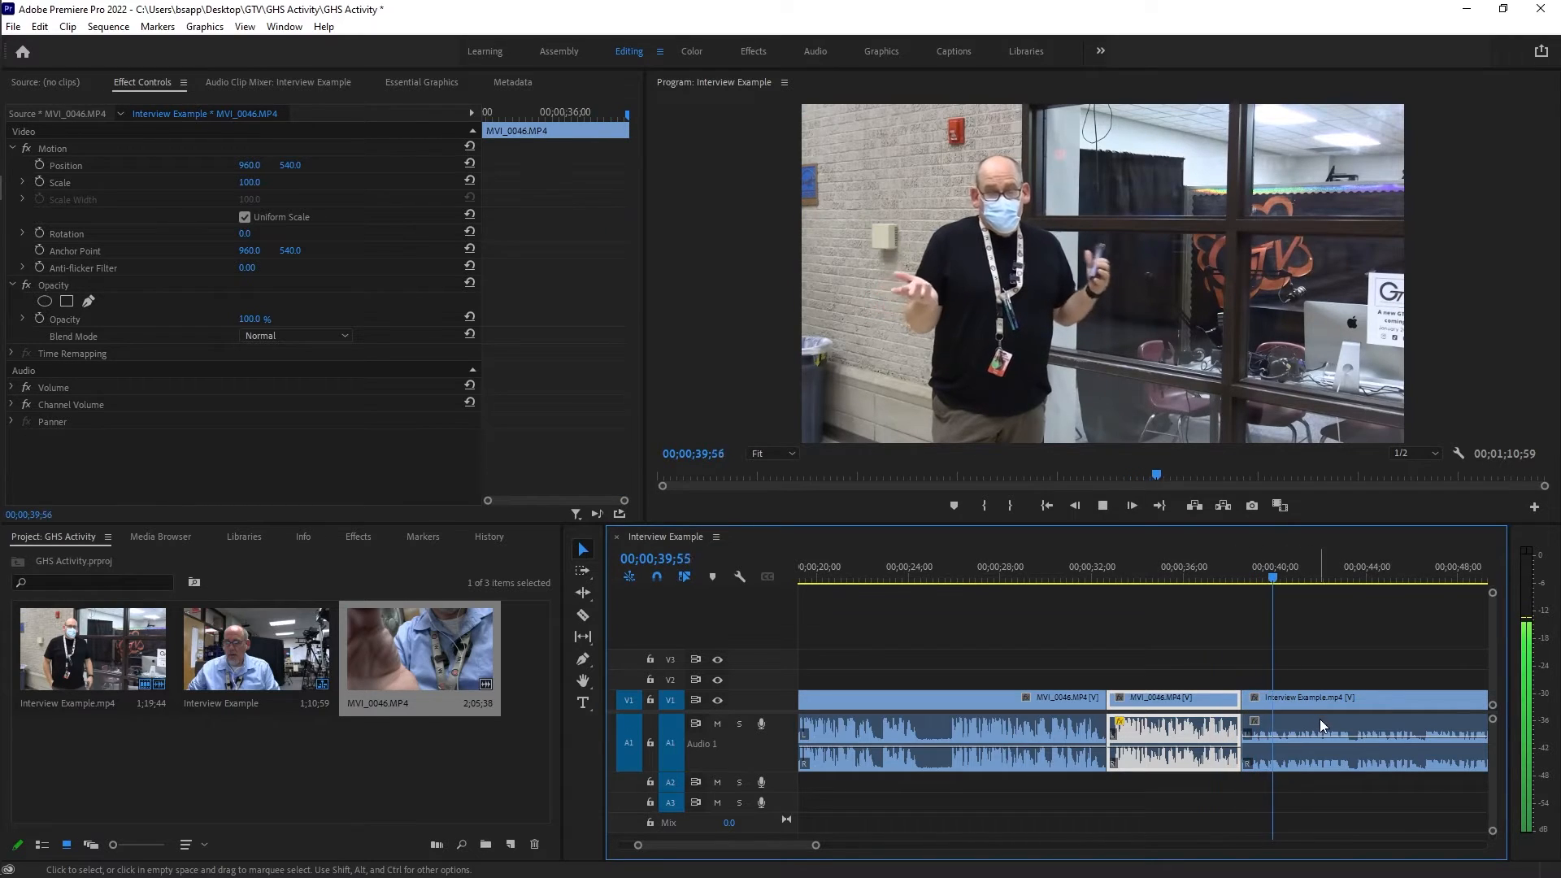
pyautogui.press('space')
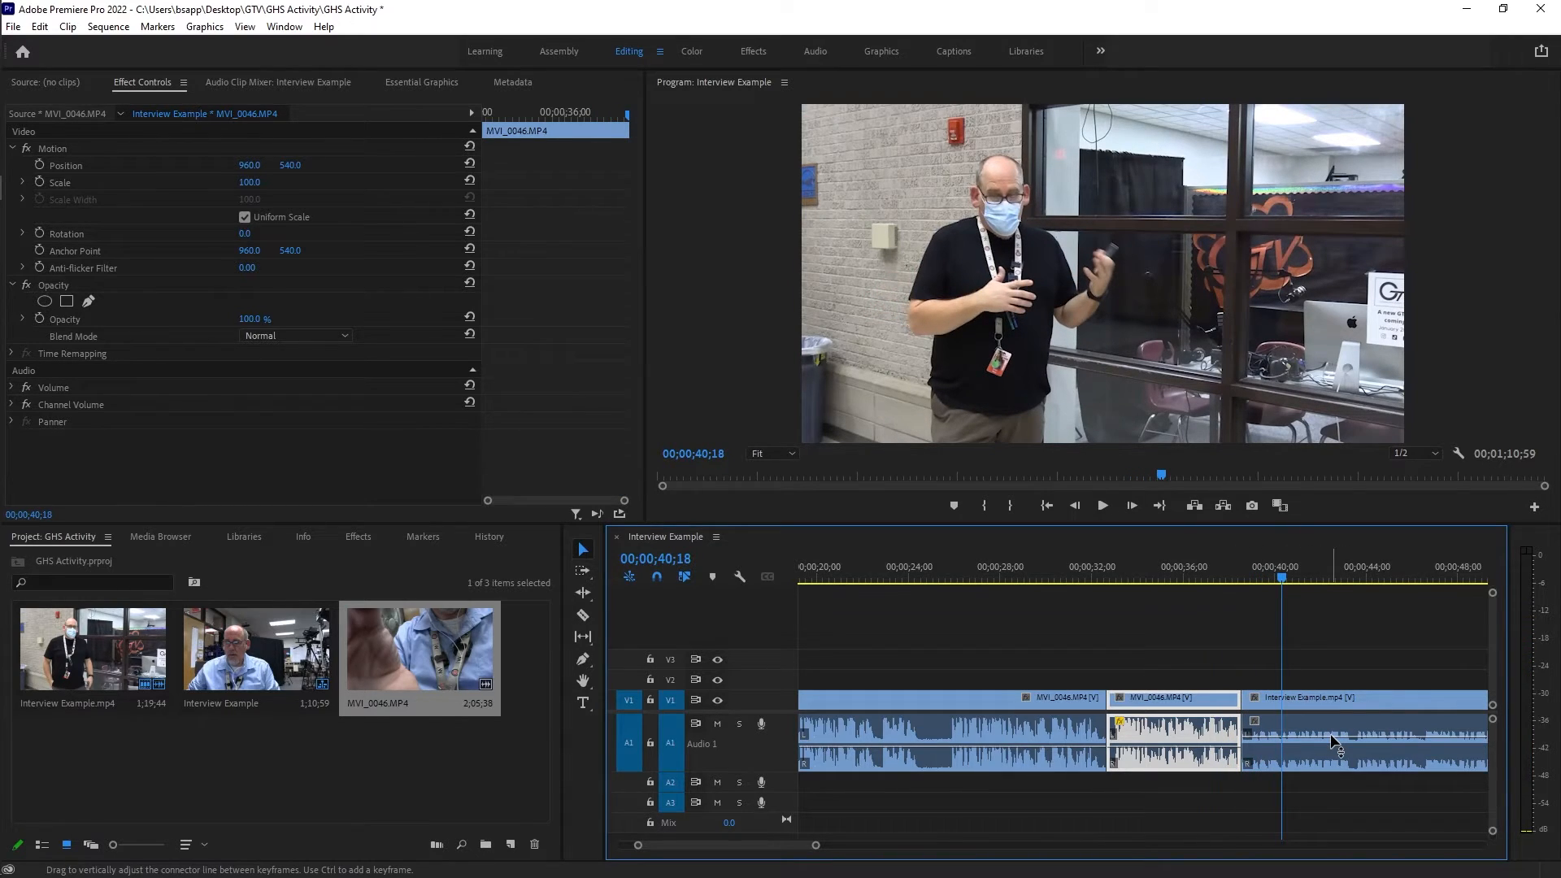
pyautogui.click(1330, 733)
pyautogui.moveTo(1331, 735); pyautogui.dragTo(1328, 728)
pyautogui.press('Up')
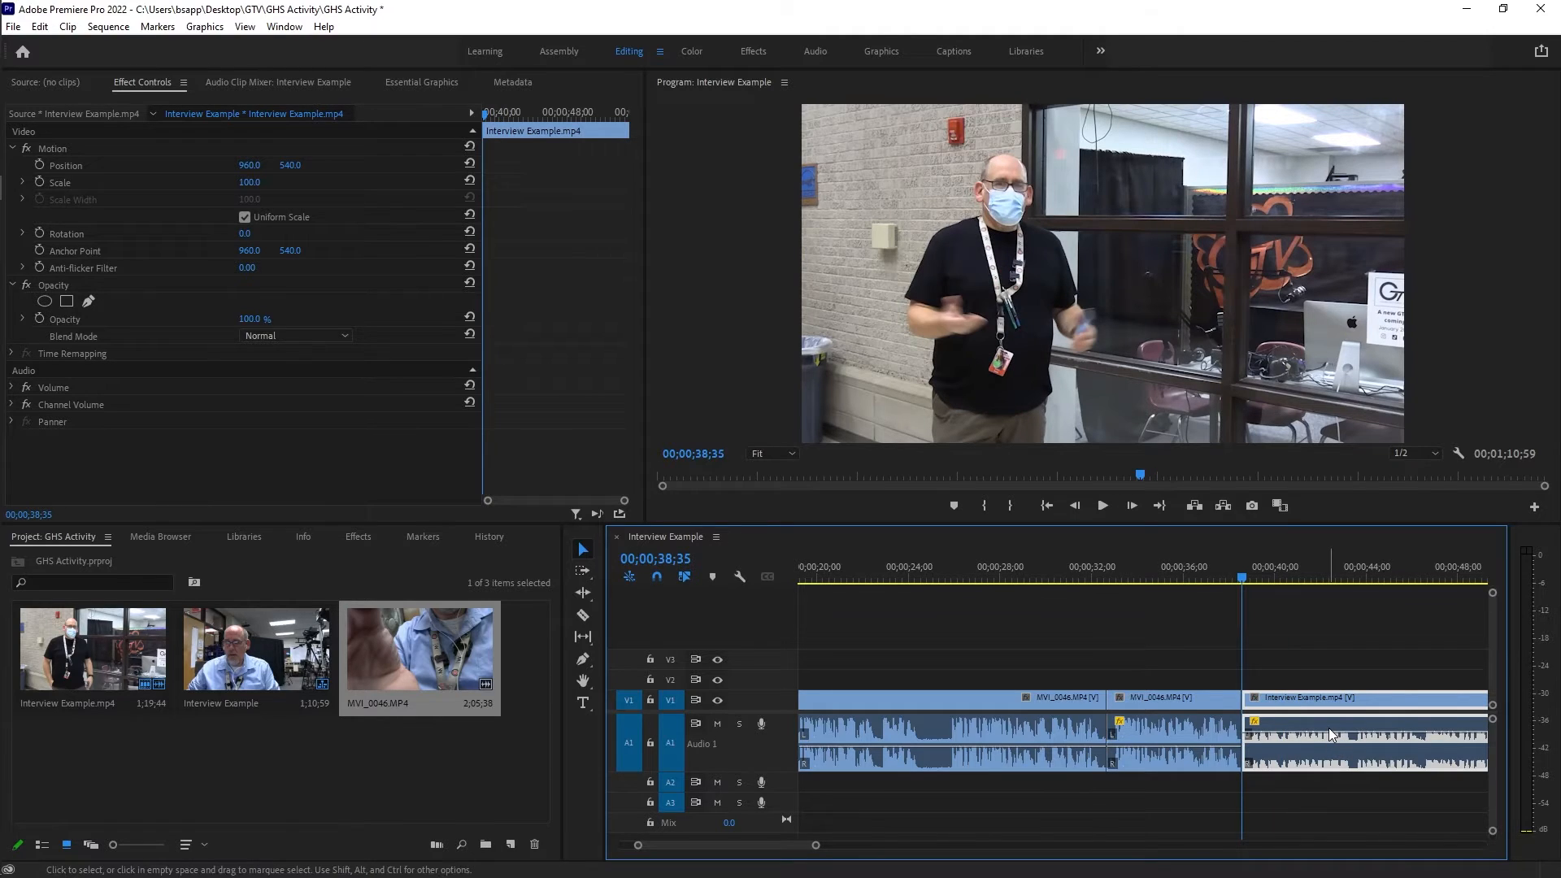
pyautogui.press('space')
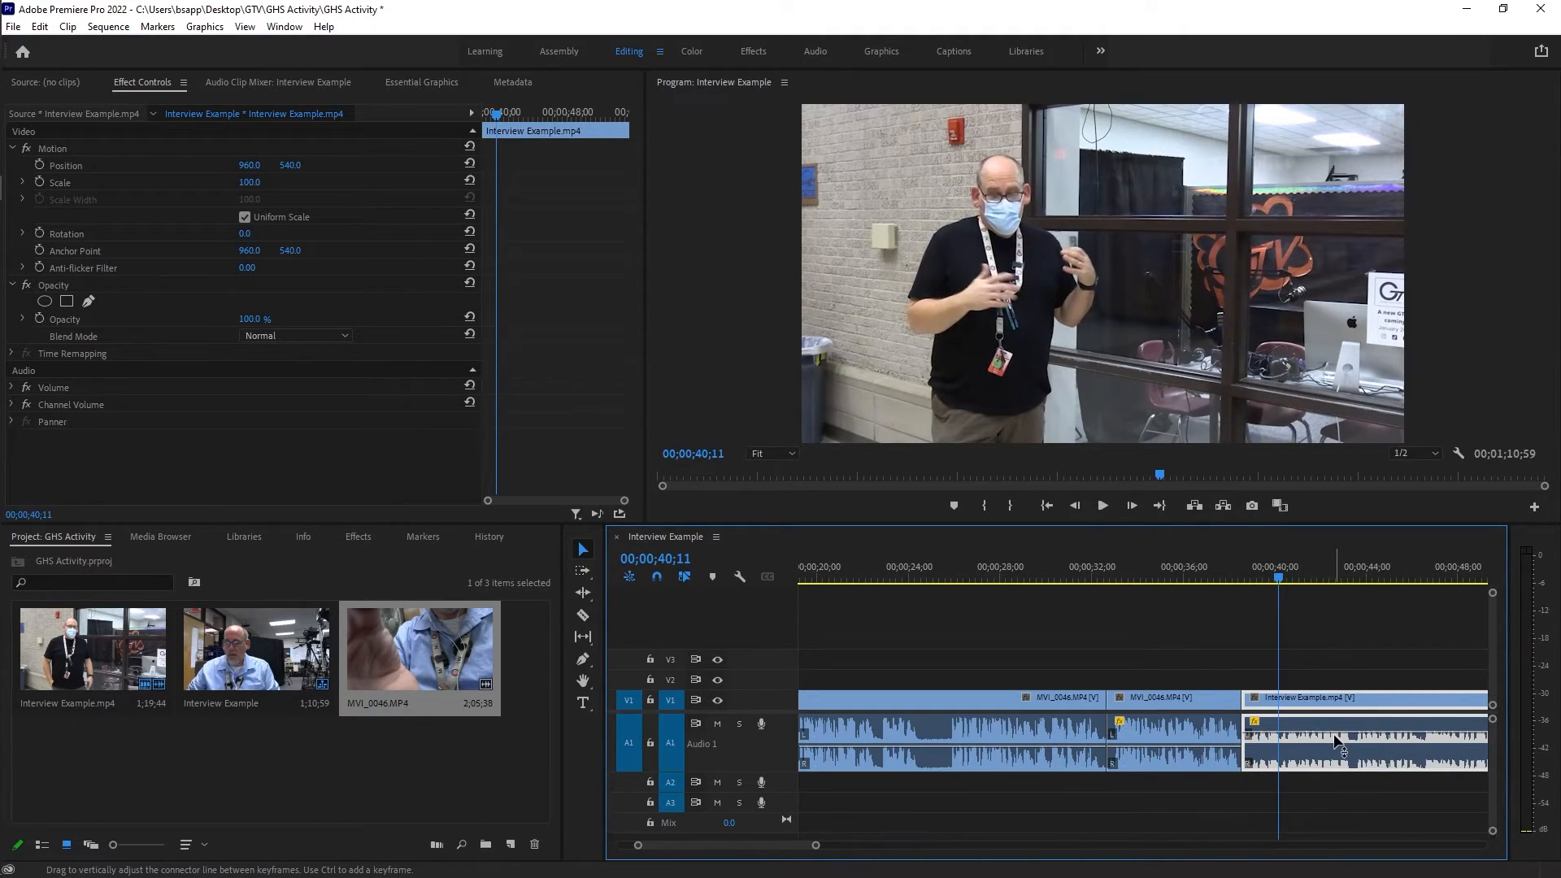
# Lower the volume of the last MVI_0046 section and play across the cut from Interview Example.mp4 to compare levels.
pyautogui.scroll(-5, 1334, 735)
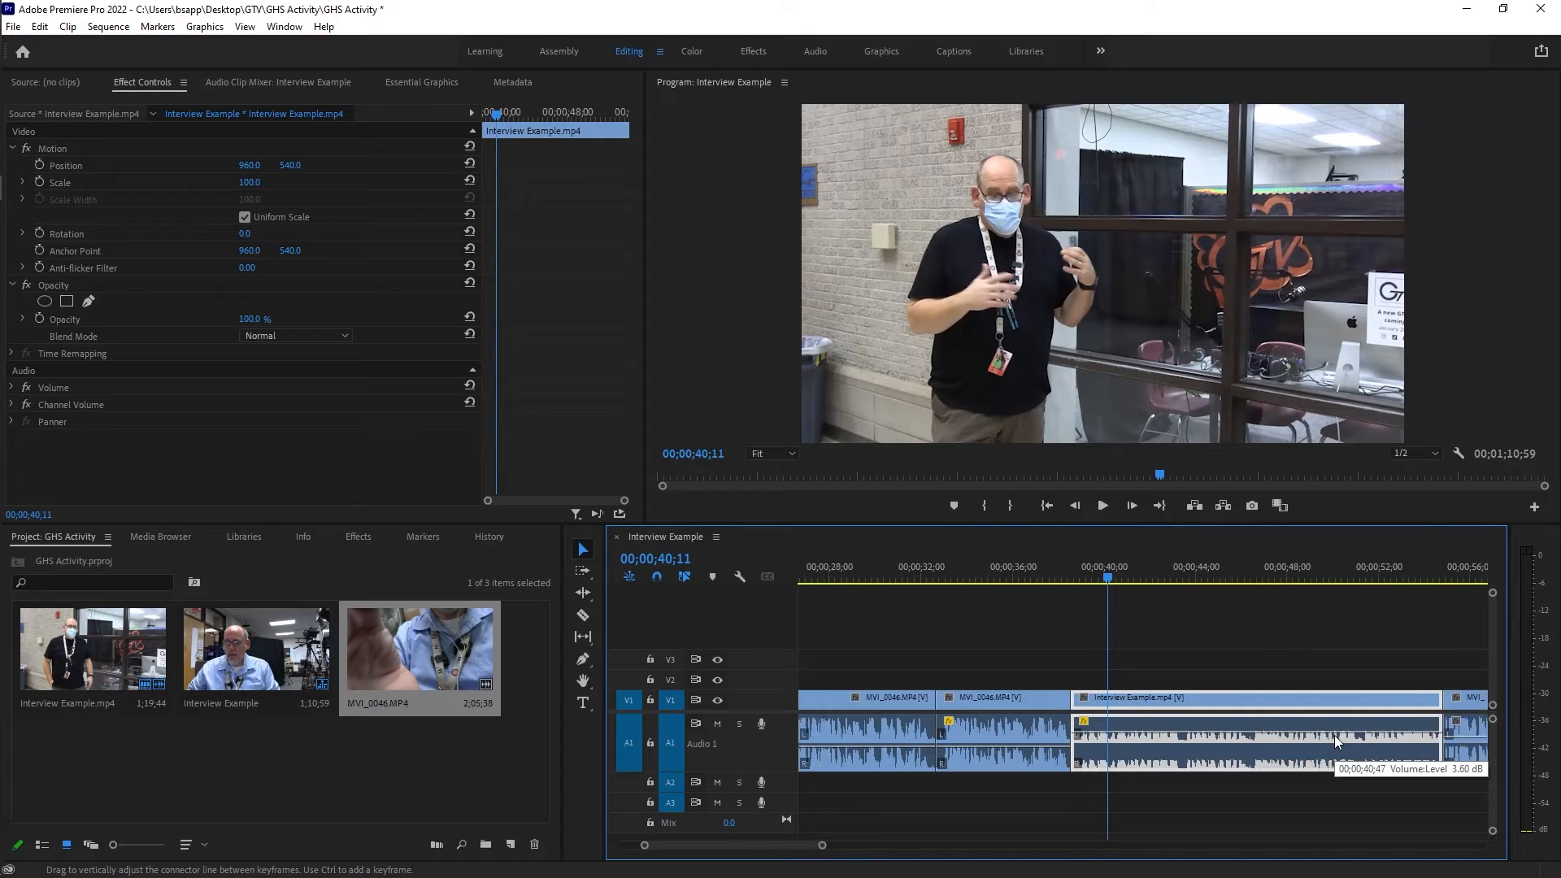
pyautogui.scroll(-6, 1334, 735)
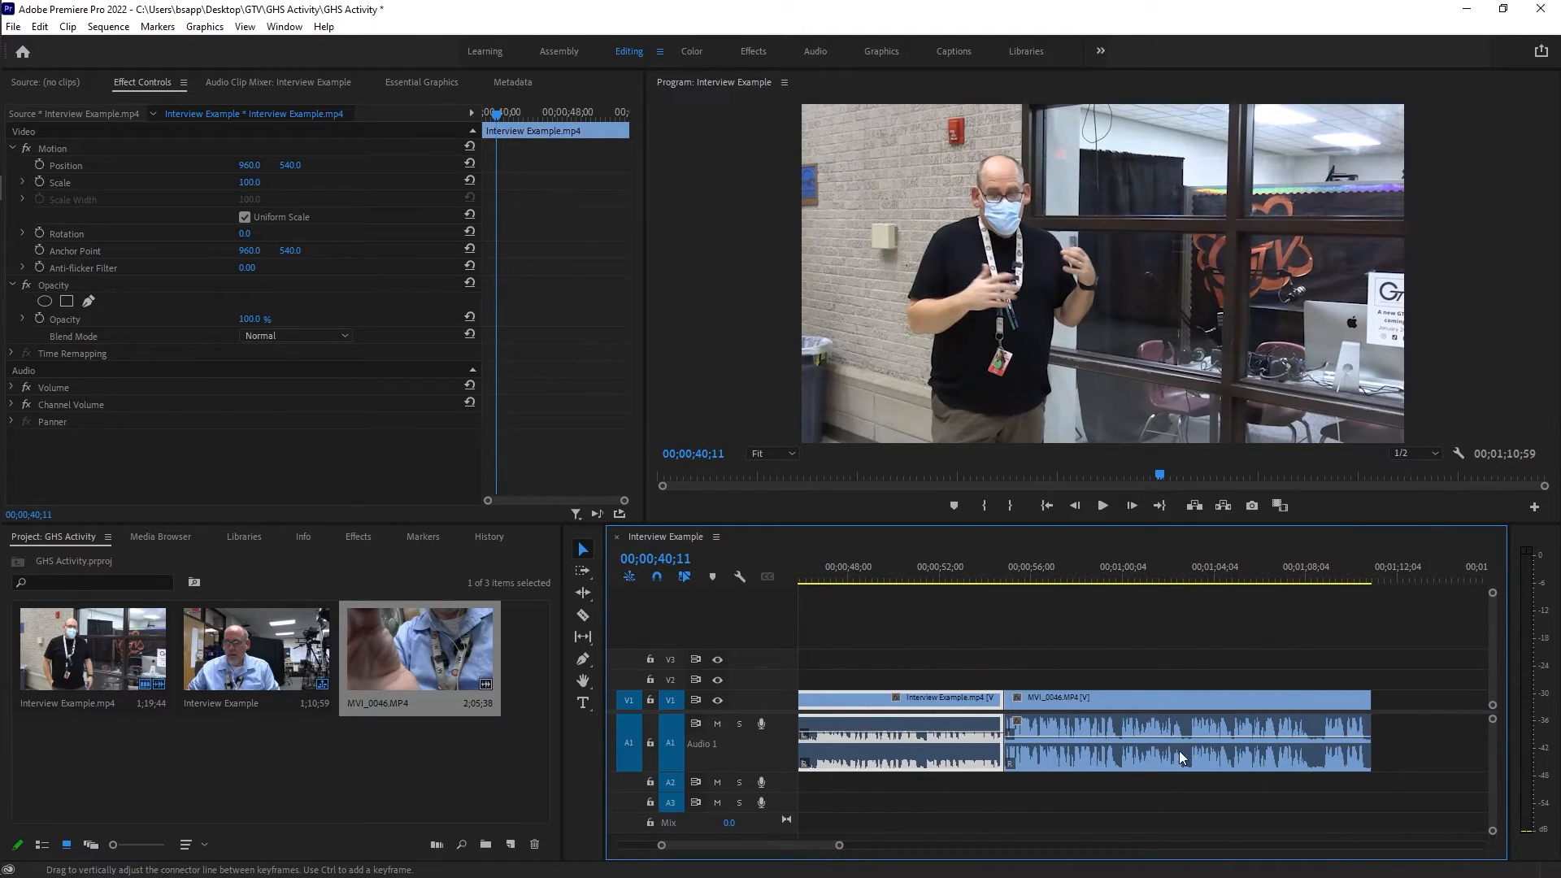
pyautogui.moveTo(1055, 736); pyautogui.dragTo(1054, 746)
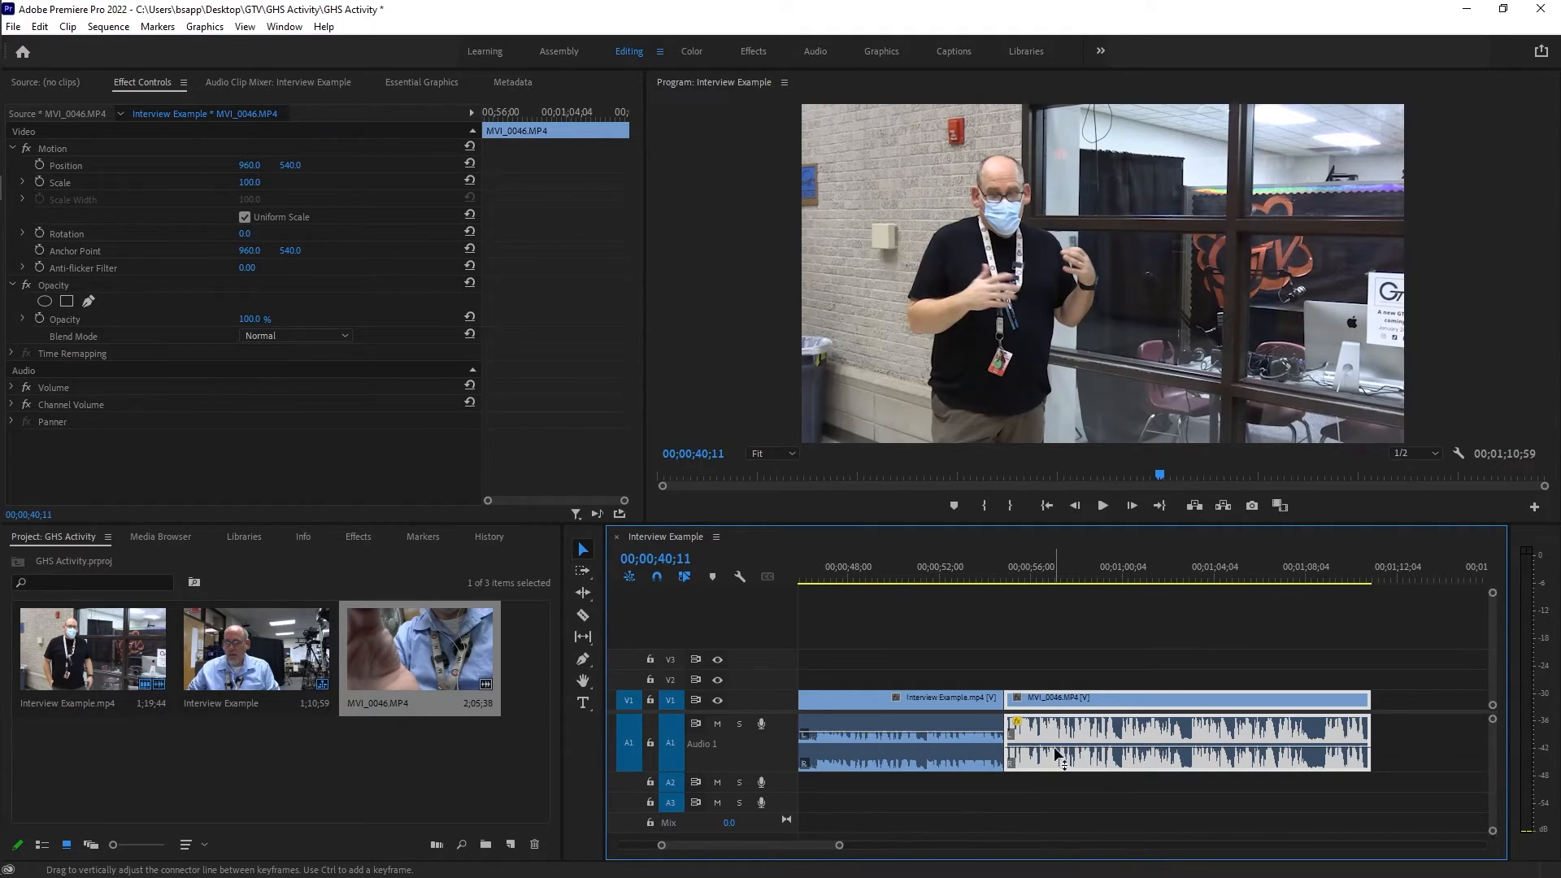
pyautogui.click(973, 571)
pyautogui.press('space')
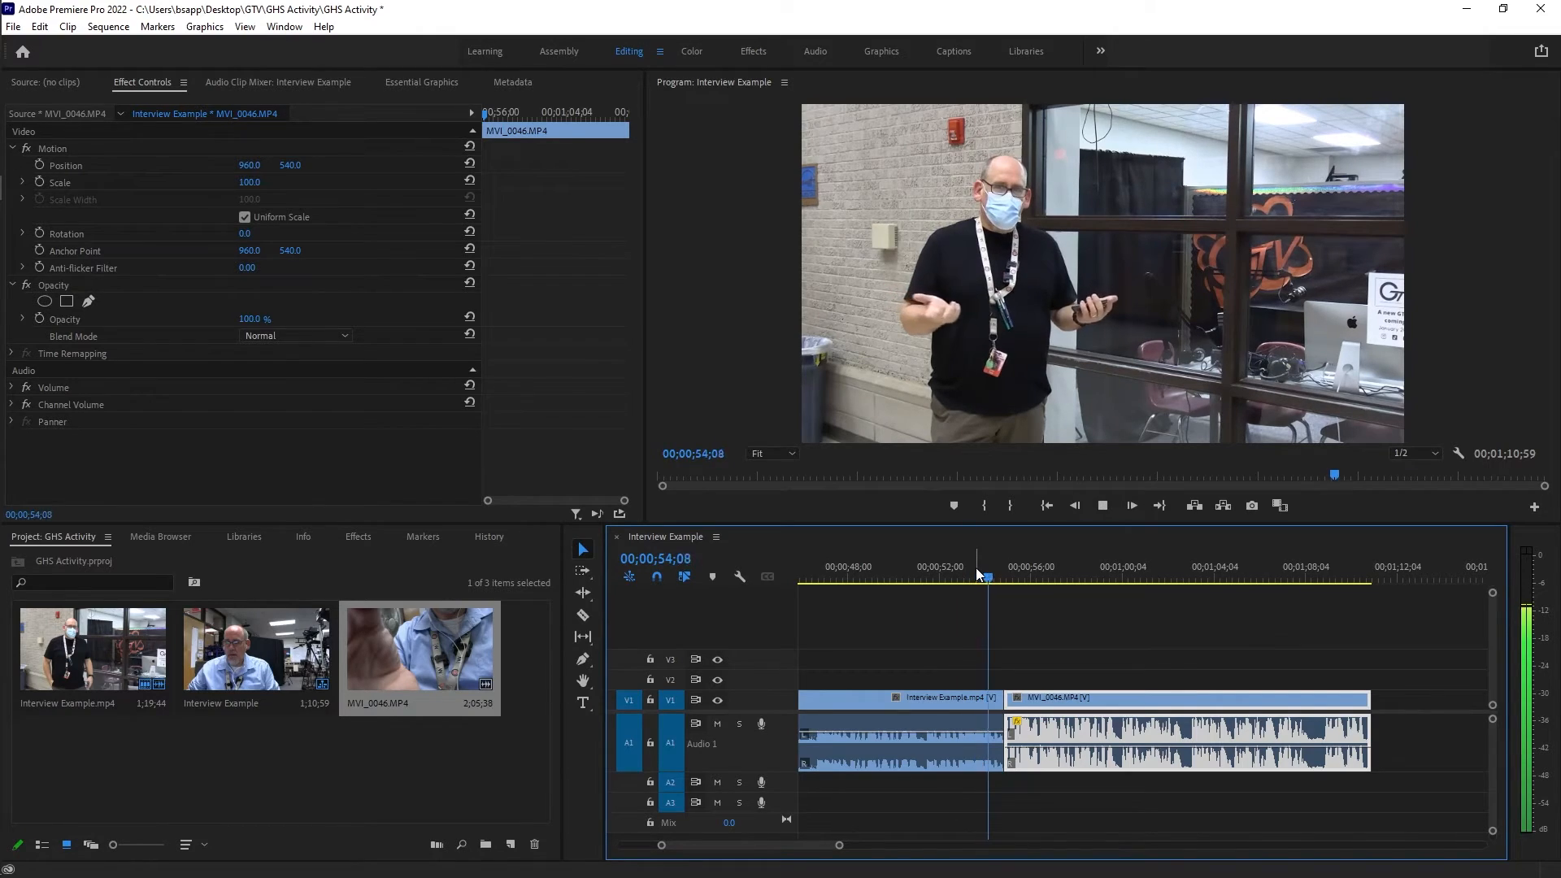